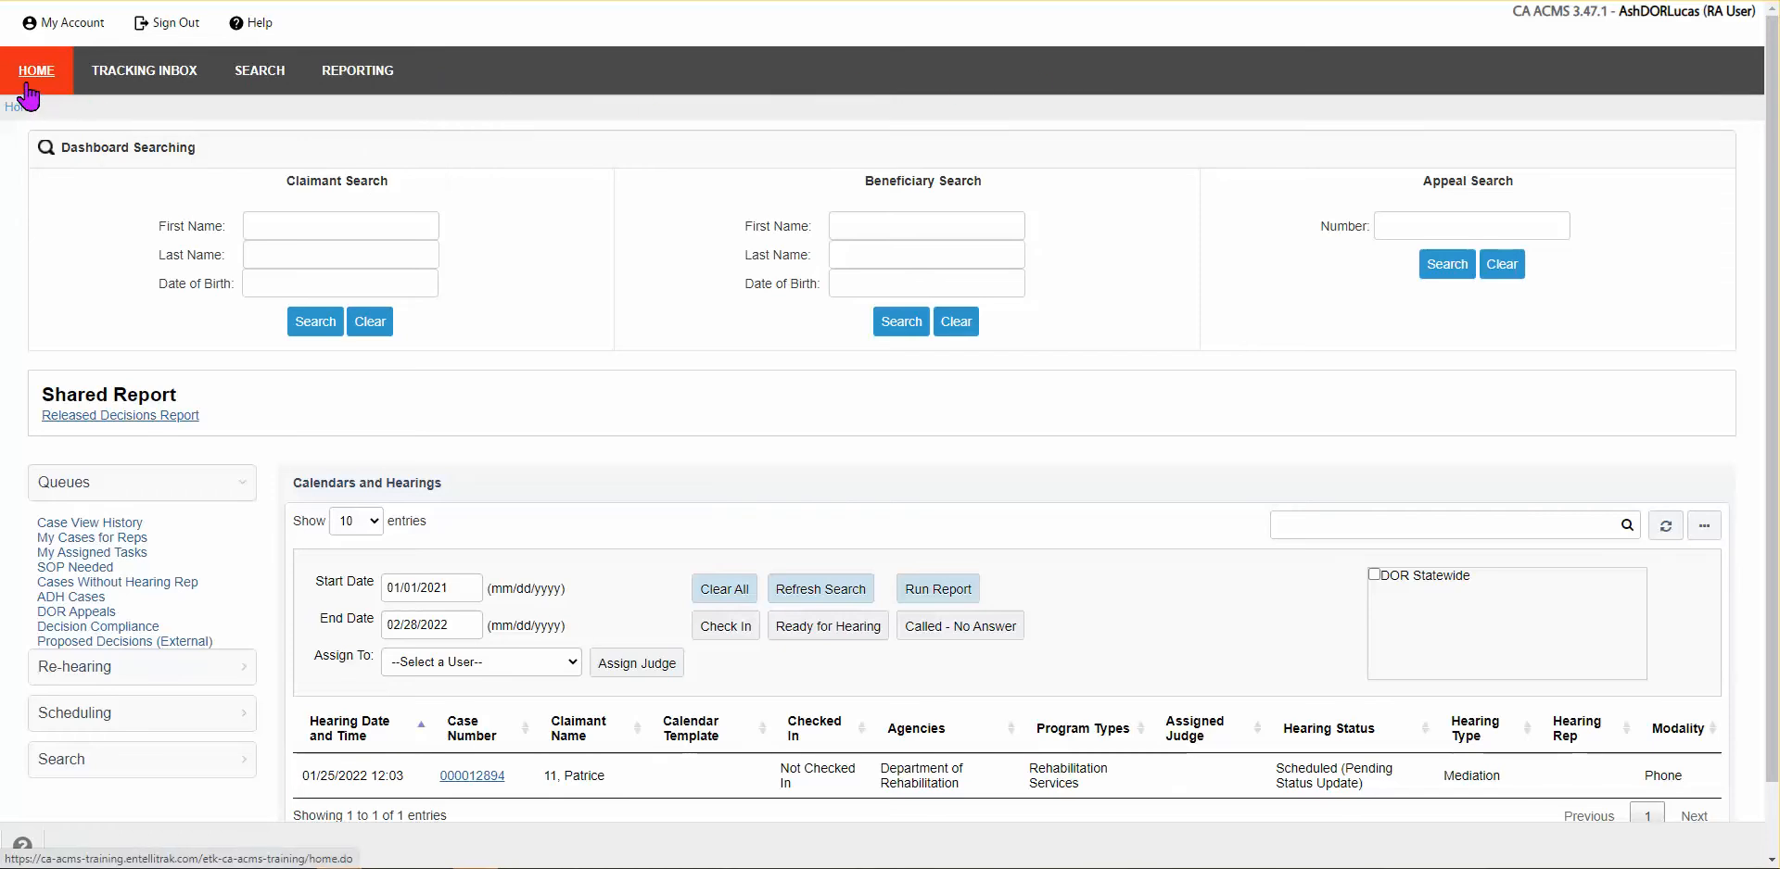
# Step: Enter the claimant's first name in Claimant Search and run the search
pyautogui.moveTo(344, 82)
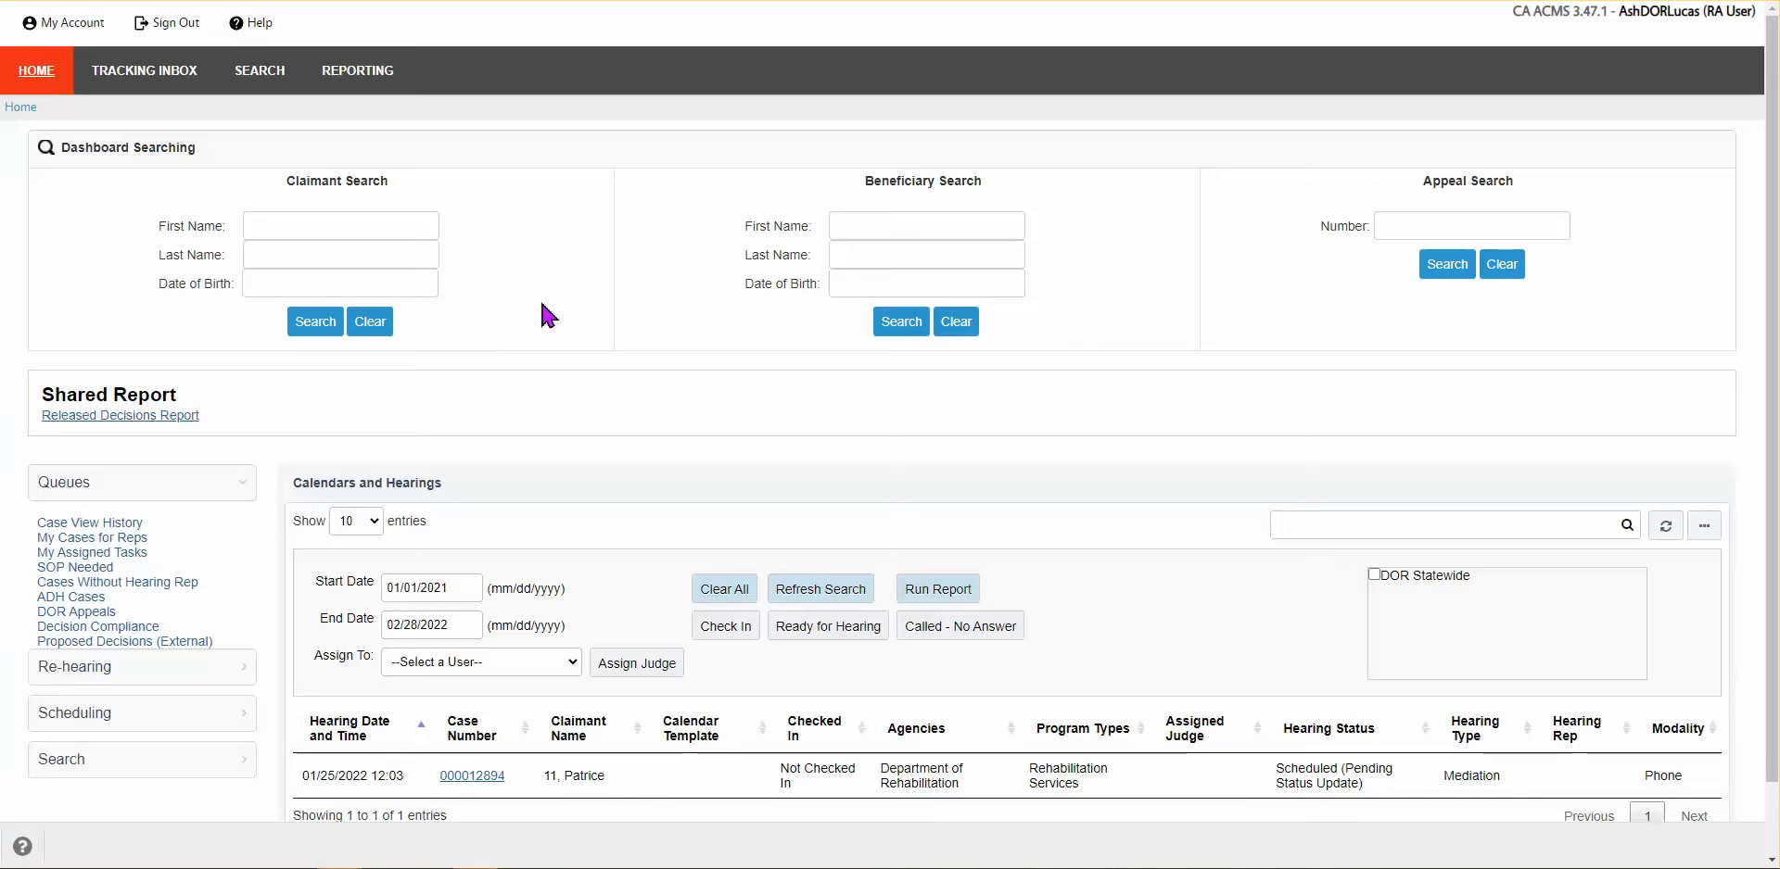
pyautogui.moveTo(50, 39)
pyautogui.click(314, 226)
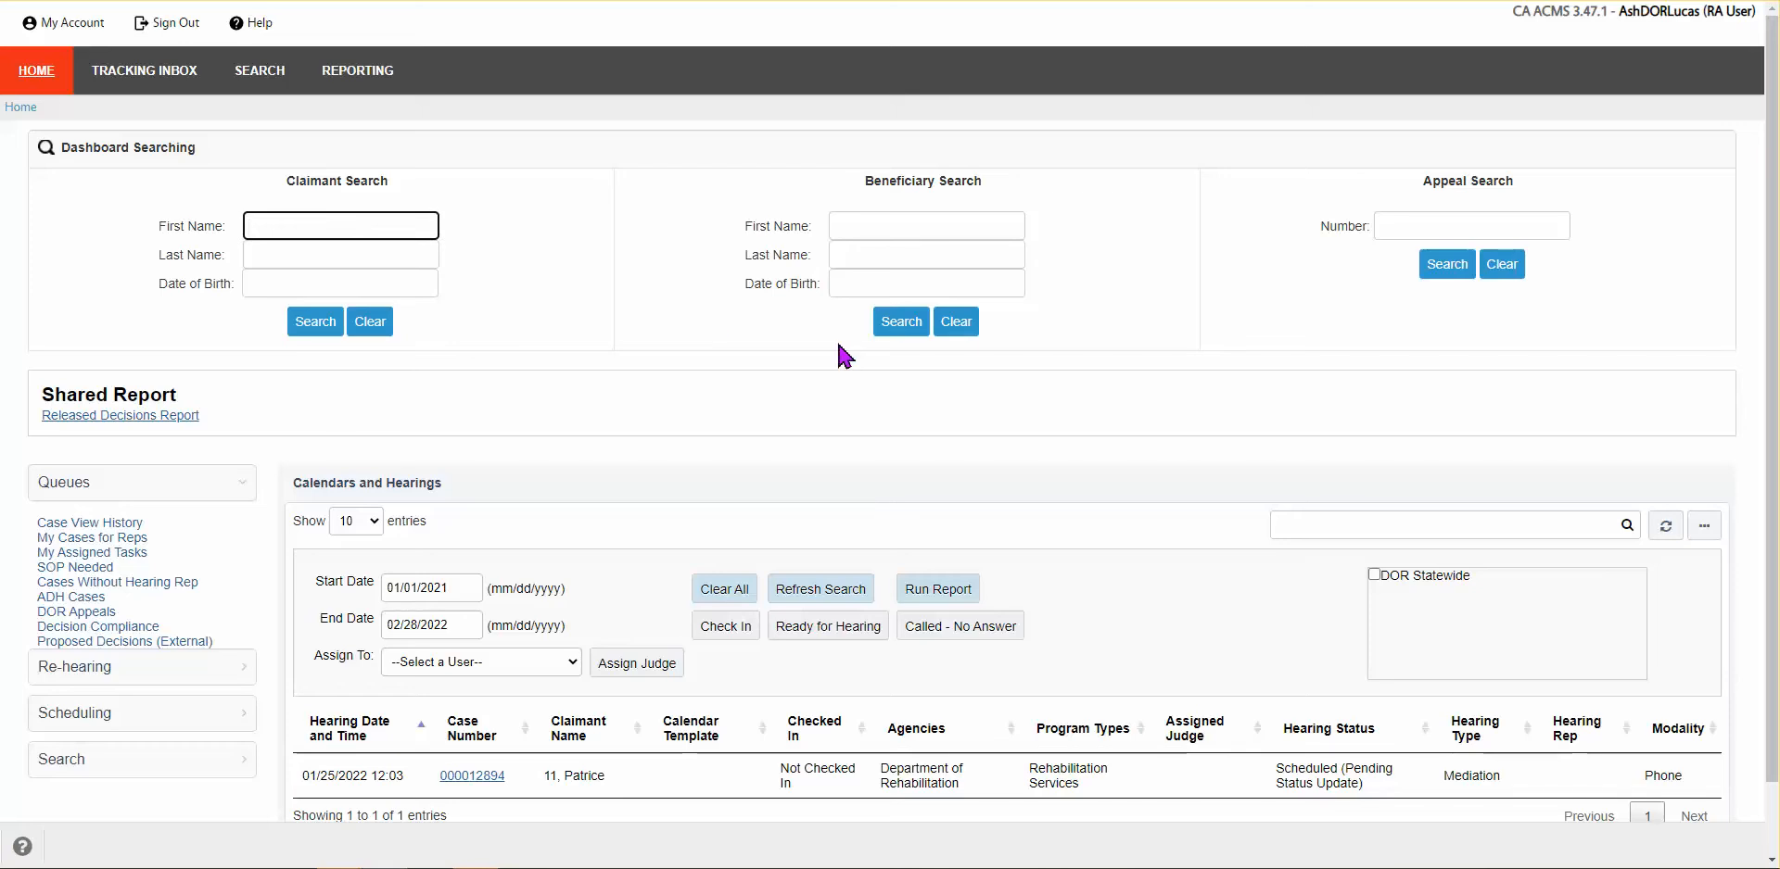
pyautogui.press('Return')
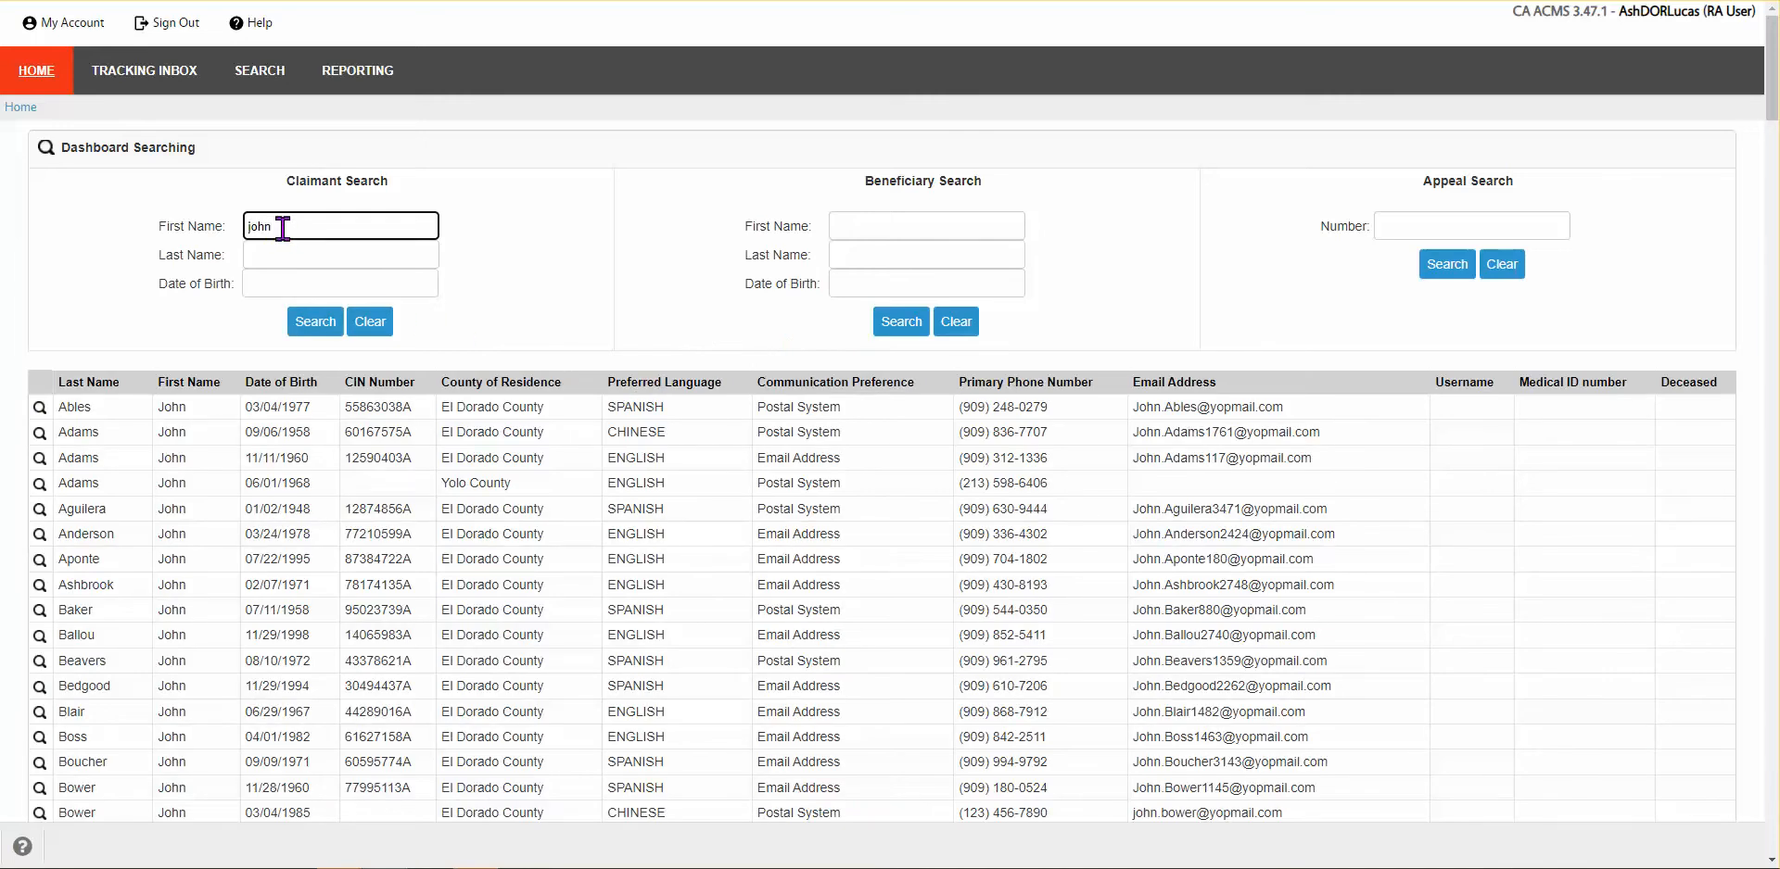
# Step: Scroll the results, then add the claimant's last name to narrow the search
pyautogui.scroll(-1, 479, 572)
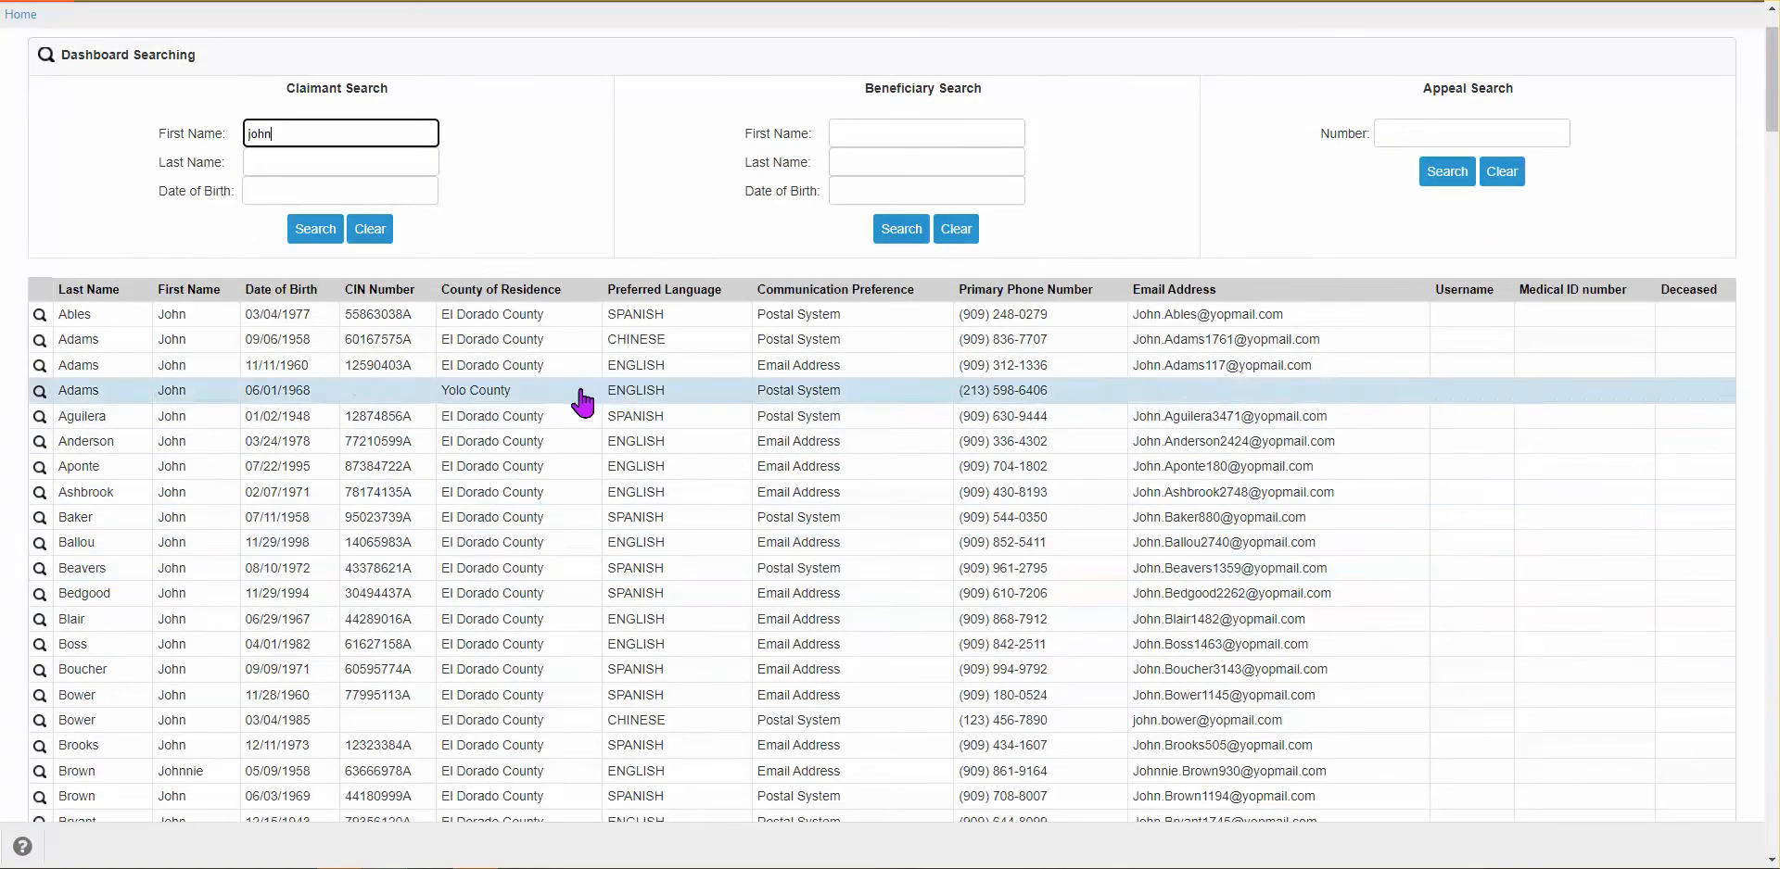
pyautogui.scroll(-1, 457, 666)
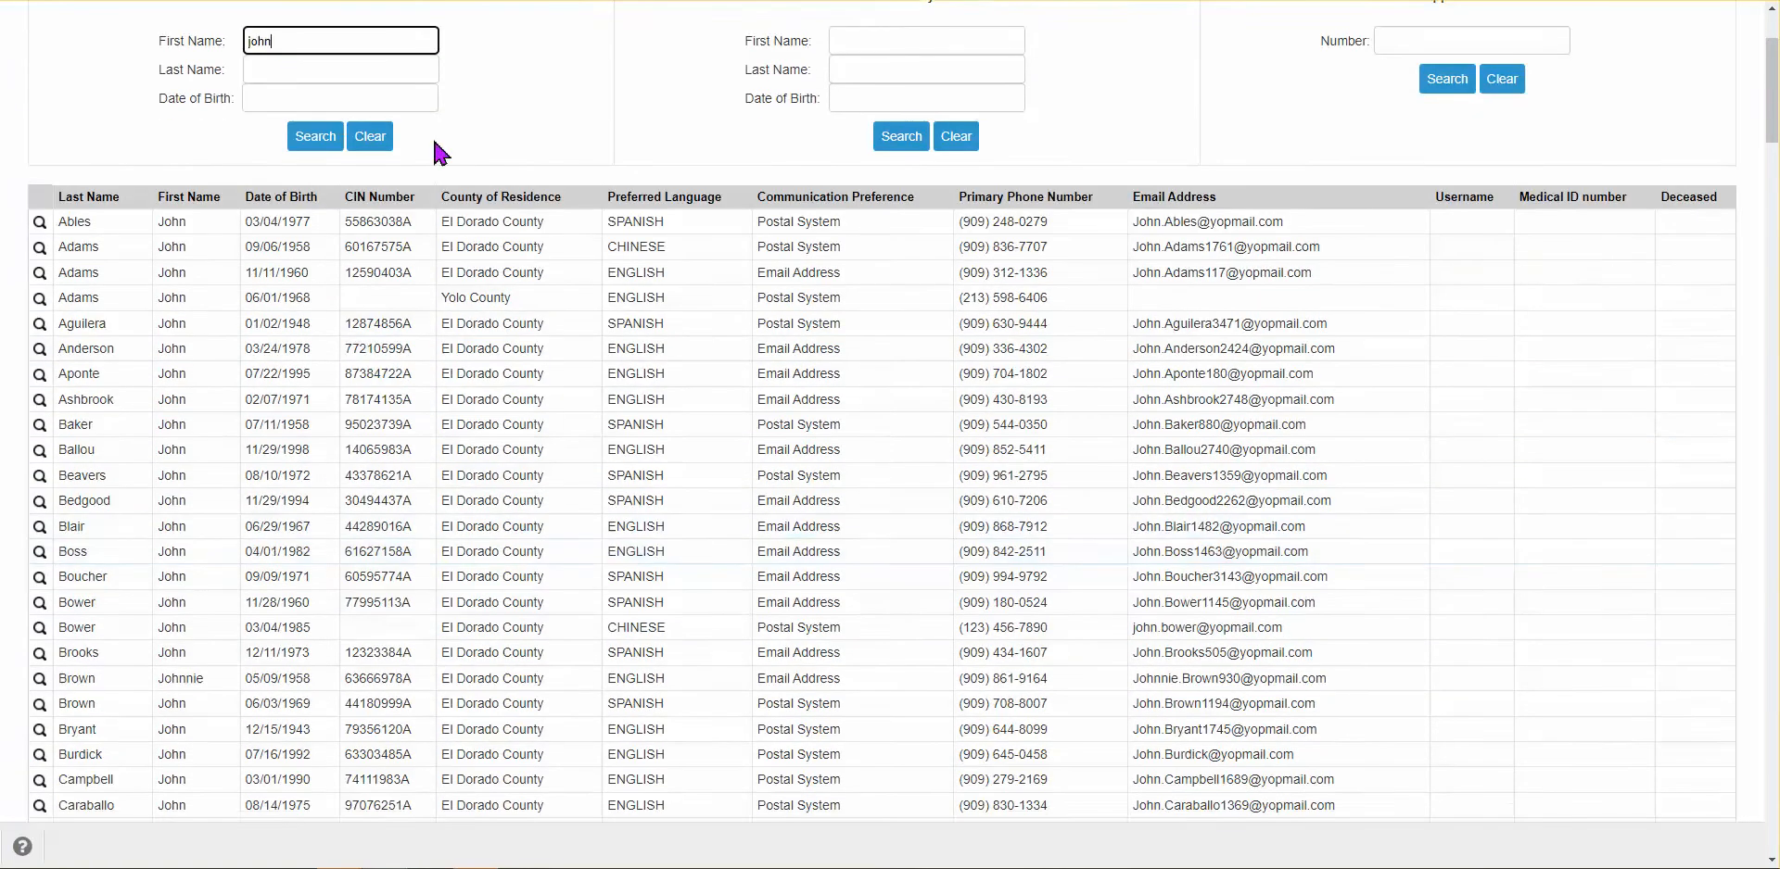
pyautogui.scroll(2, 482, 278)
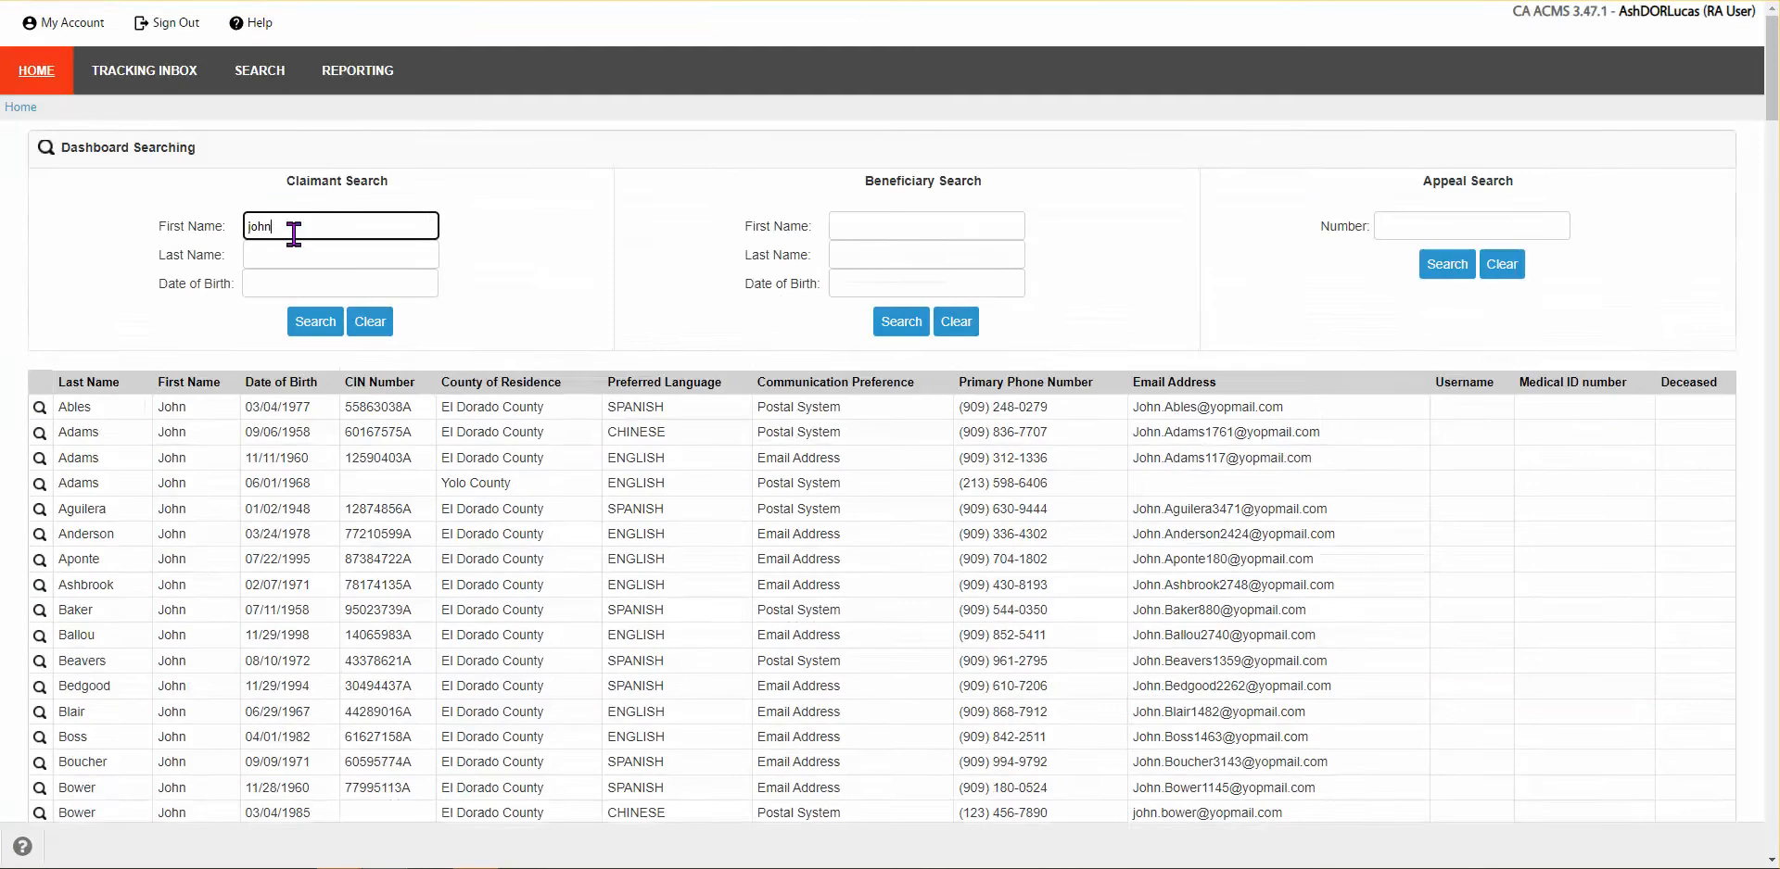
pyautogui.click(288, 255)
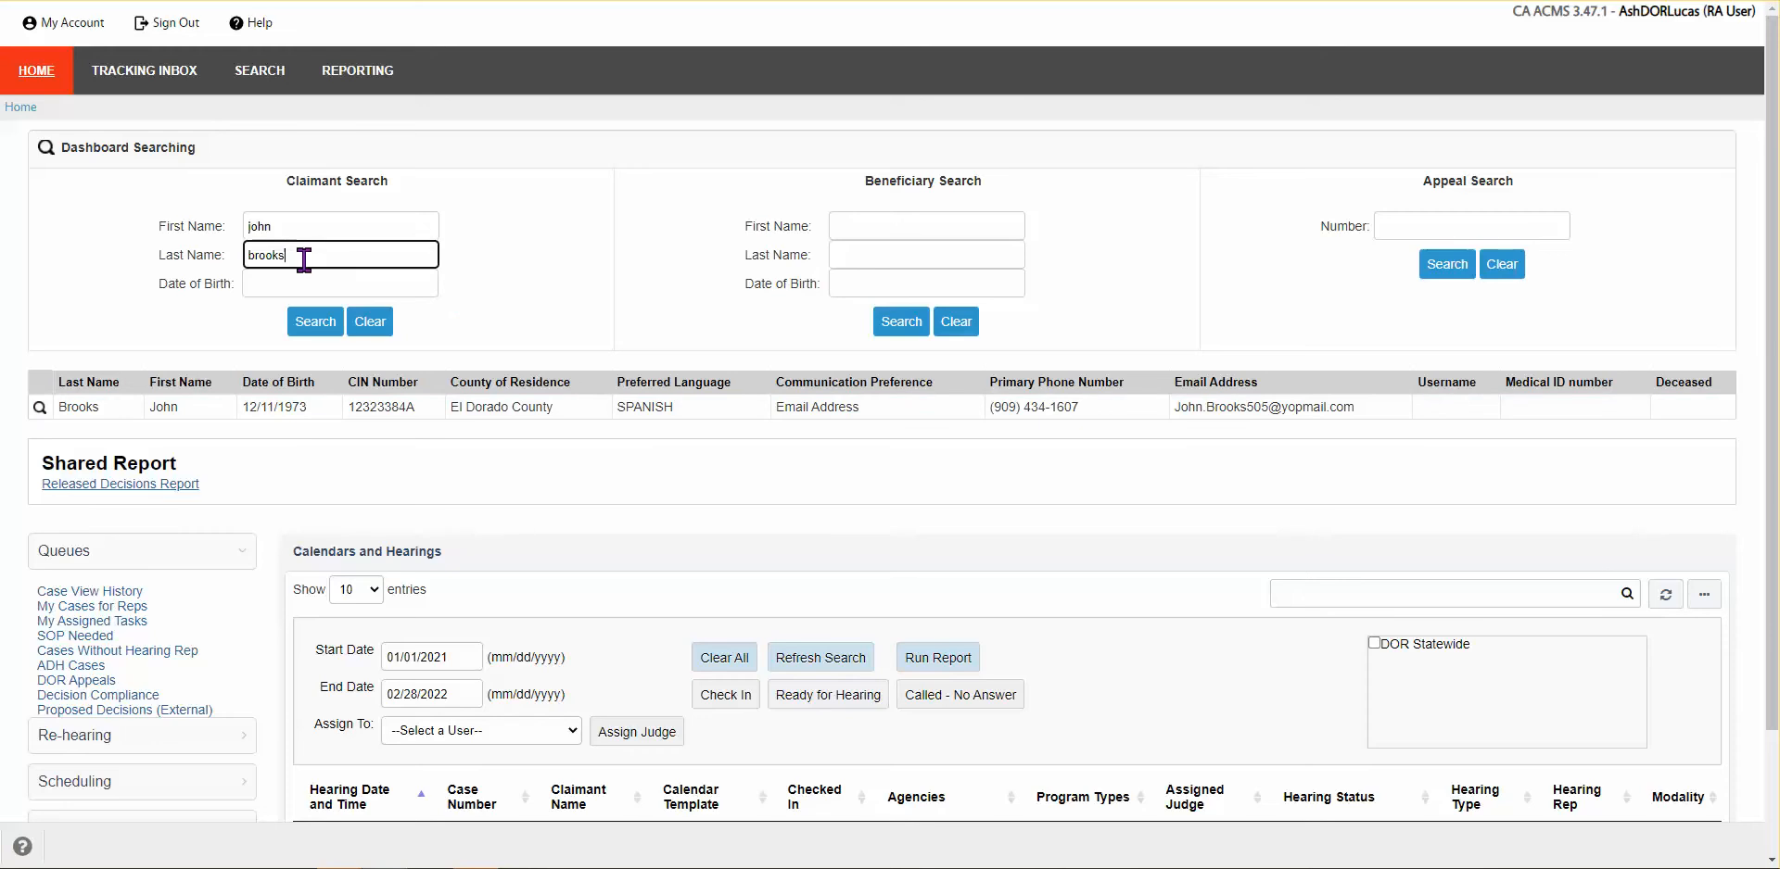
pyautogui.click(380, 339)
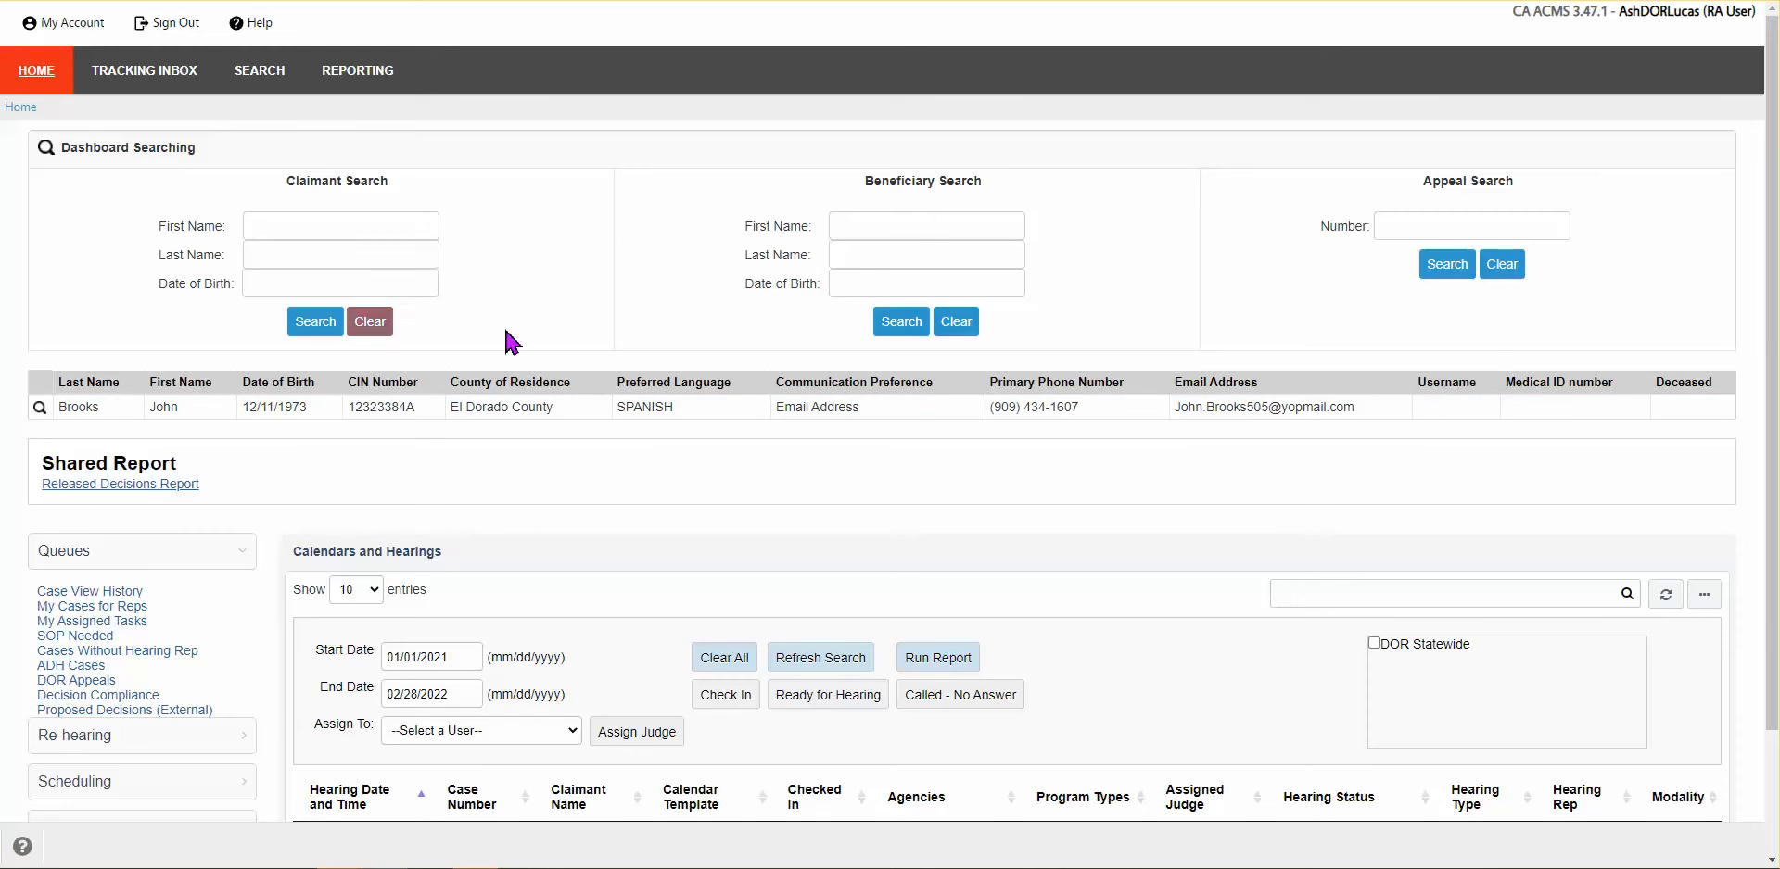
pyautogui.click(1427, 227)
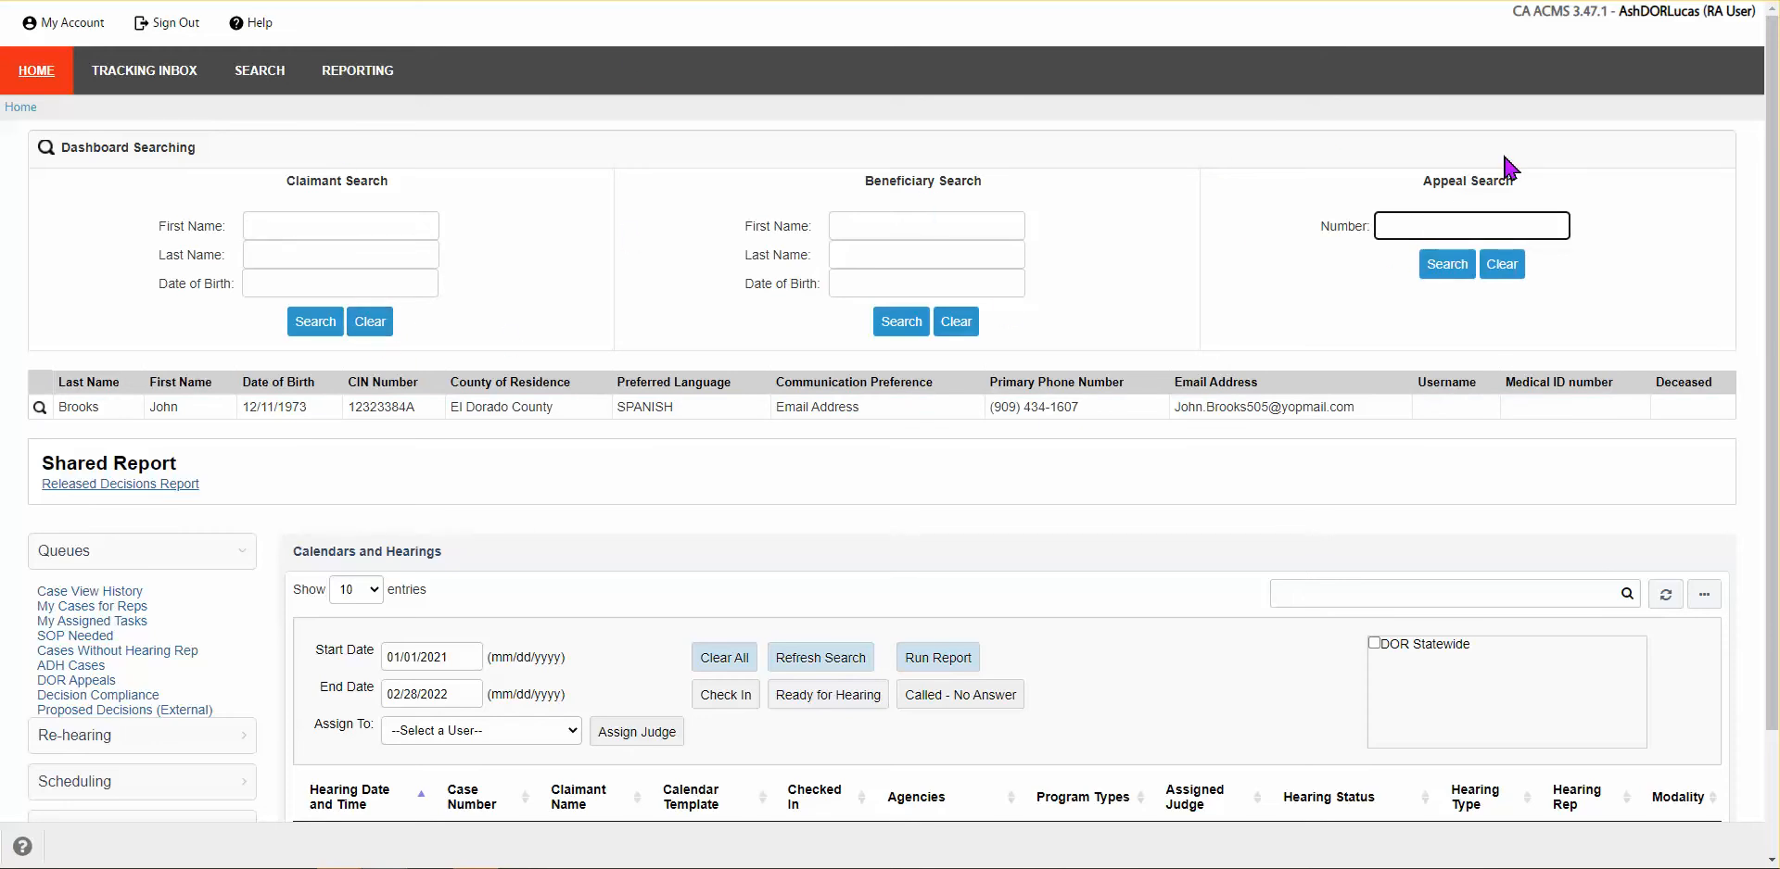
pyautogui.press('Return')
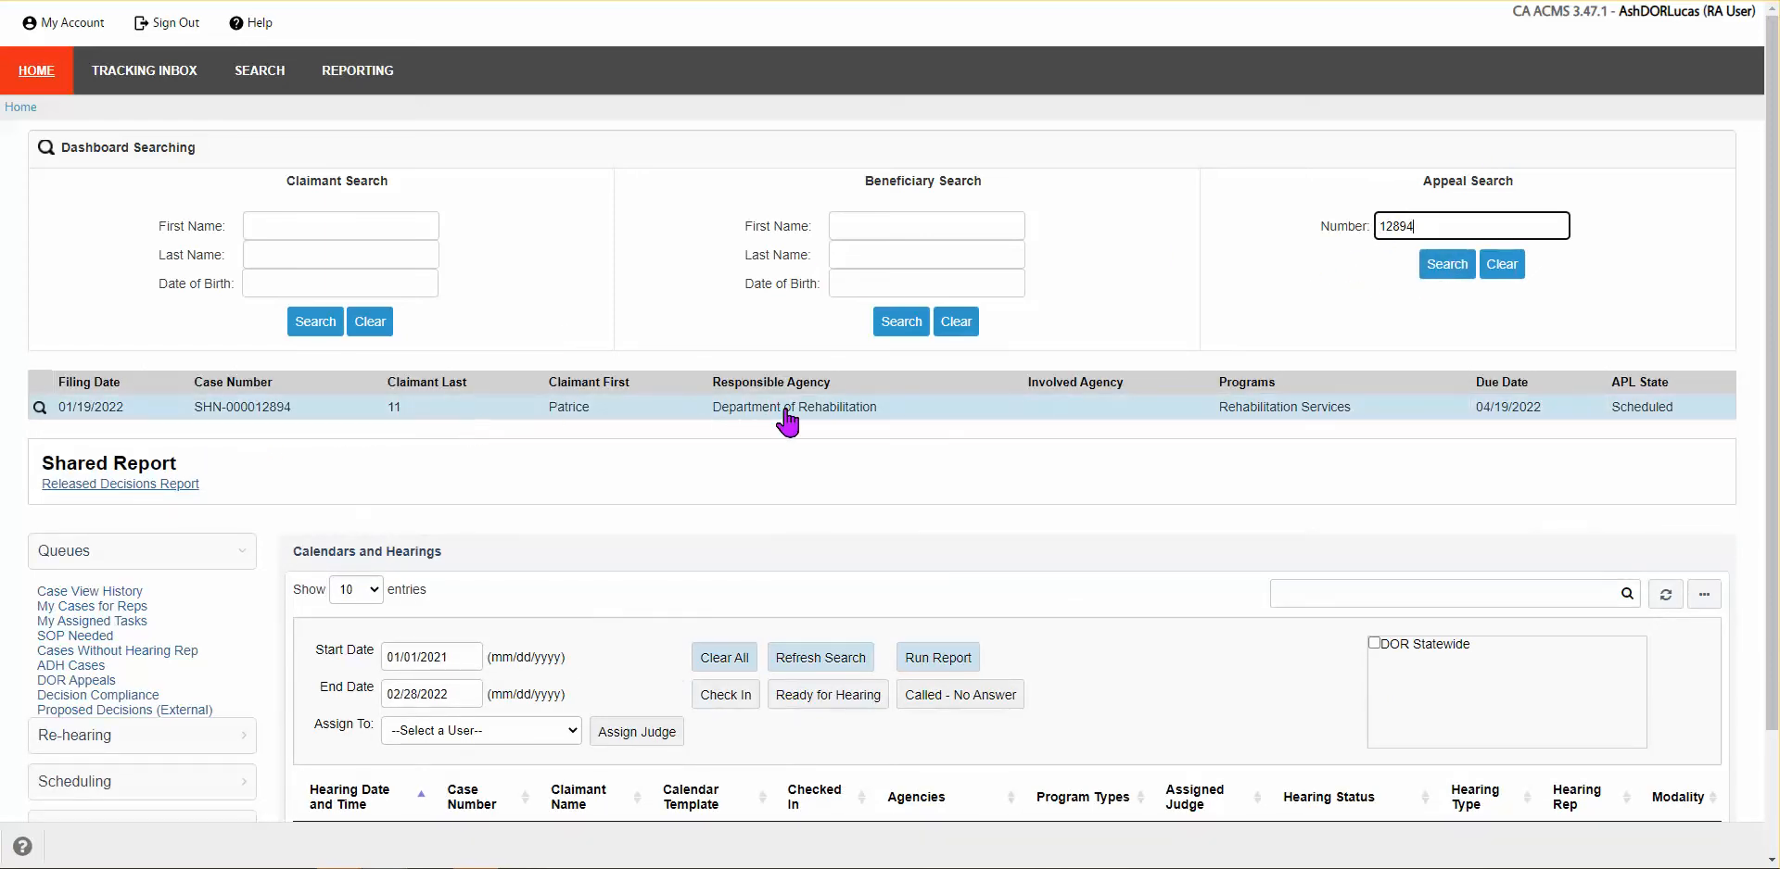
pyautogui.click(288, 225)
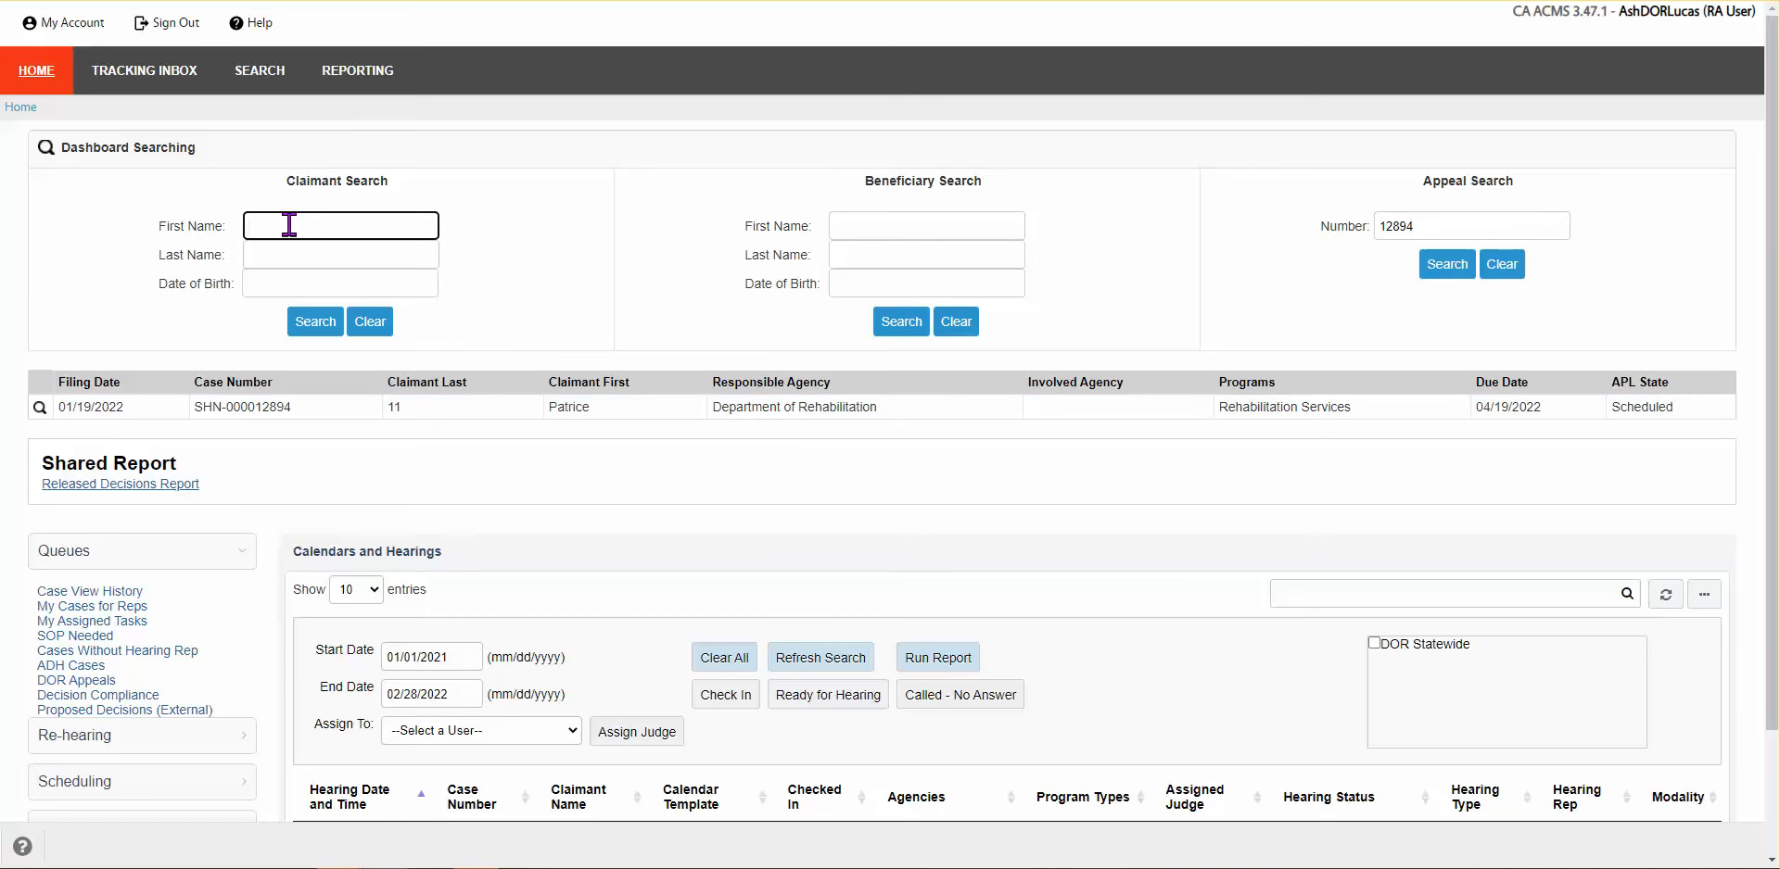
pyautogui.press('Tab')
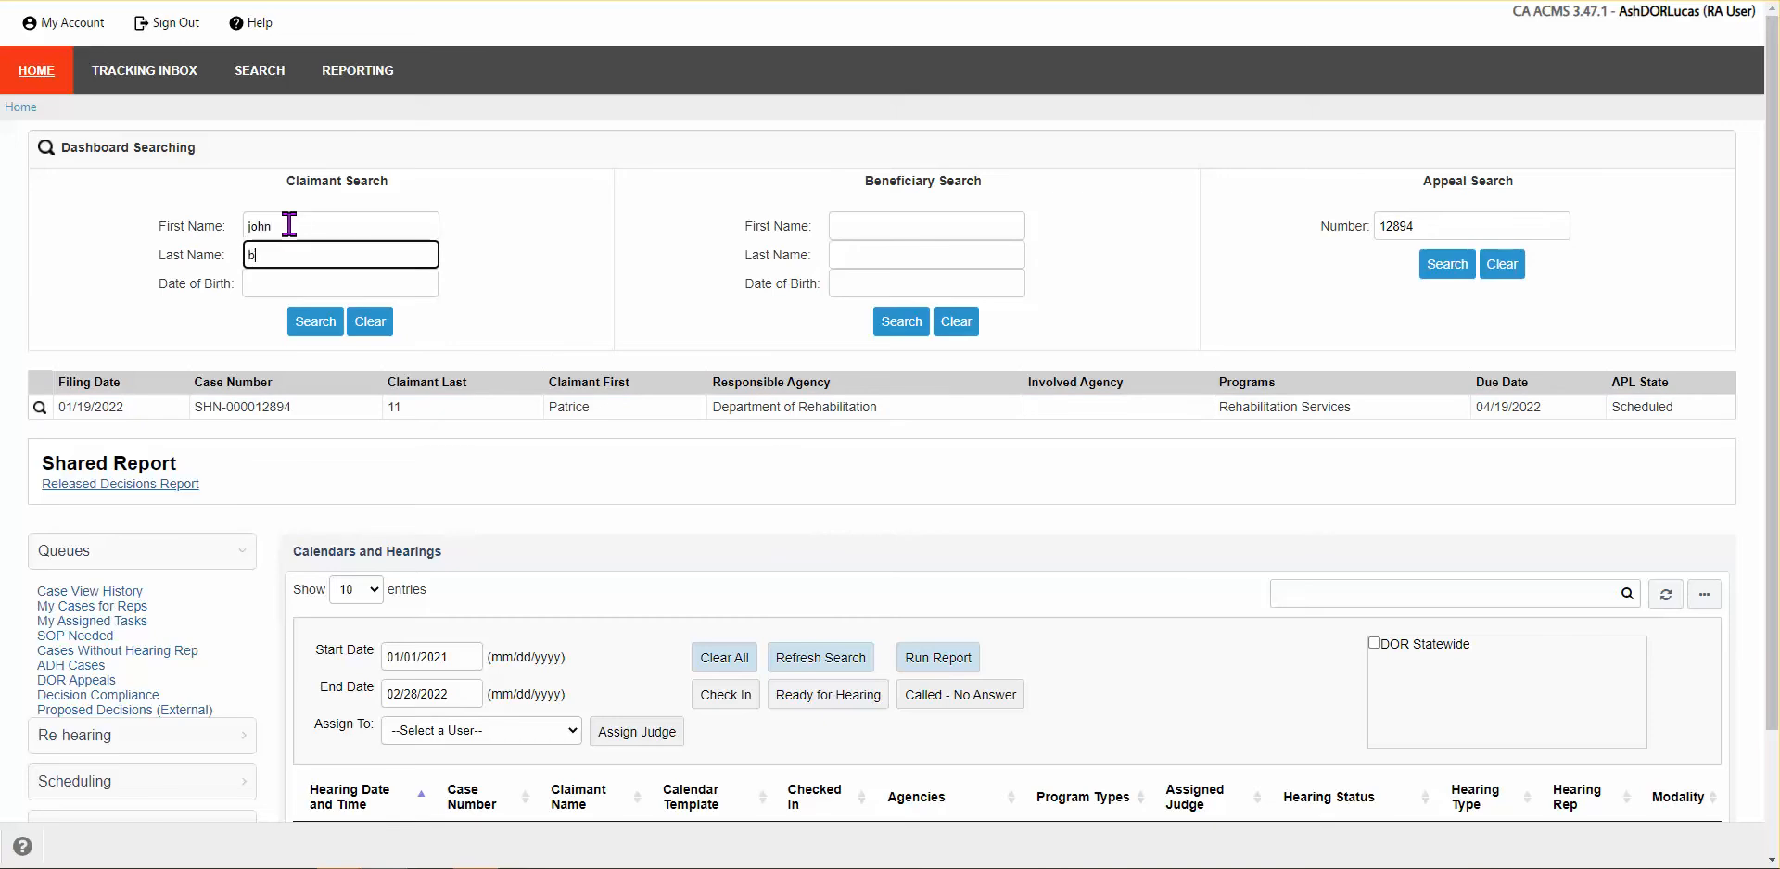
pyautogui.doubleClick(1455, 226)
pyautogui.press('BackSpace')
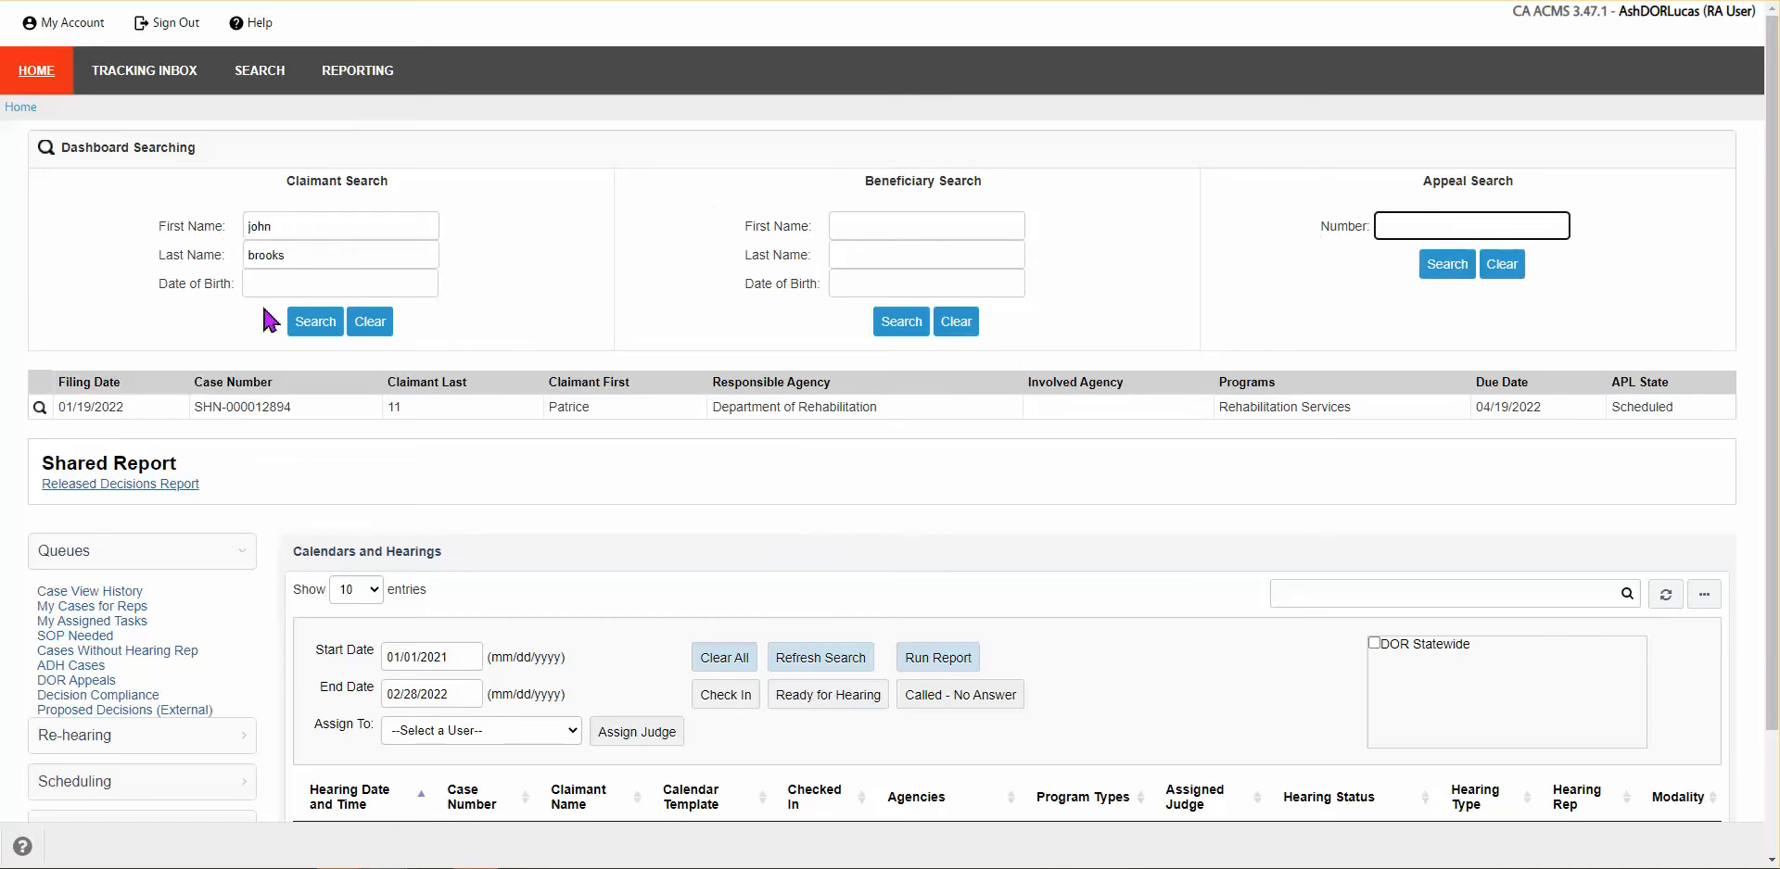
pyautogui.click(307, 320)
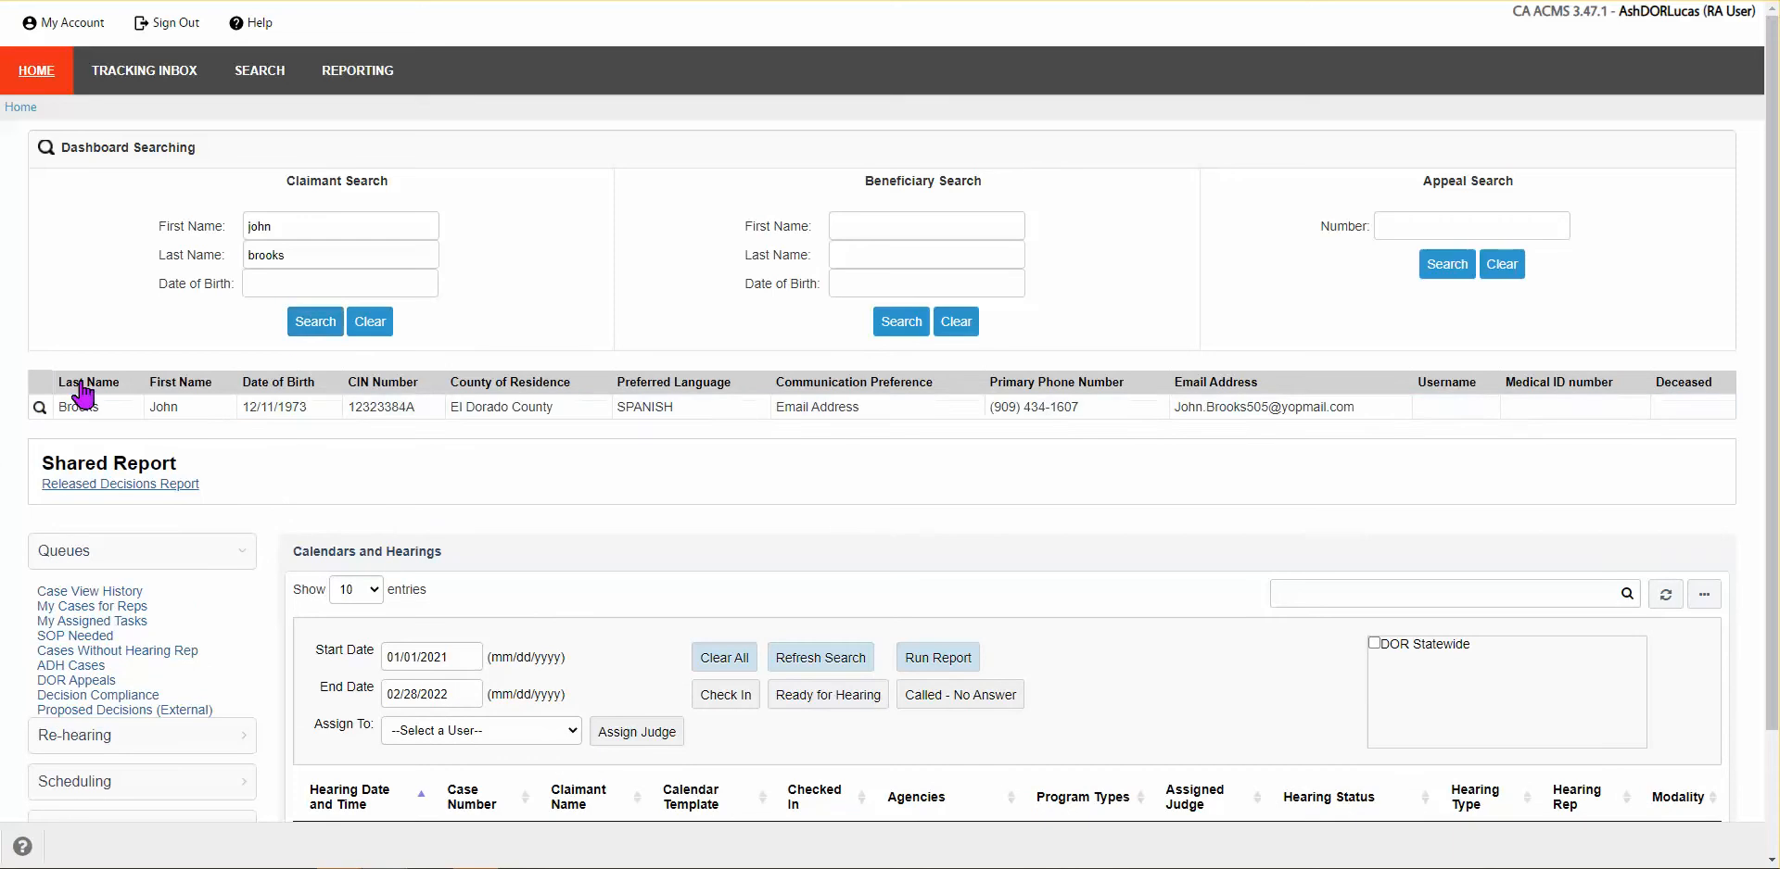
pyautogui.click(422, 417)
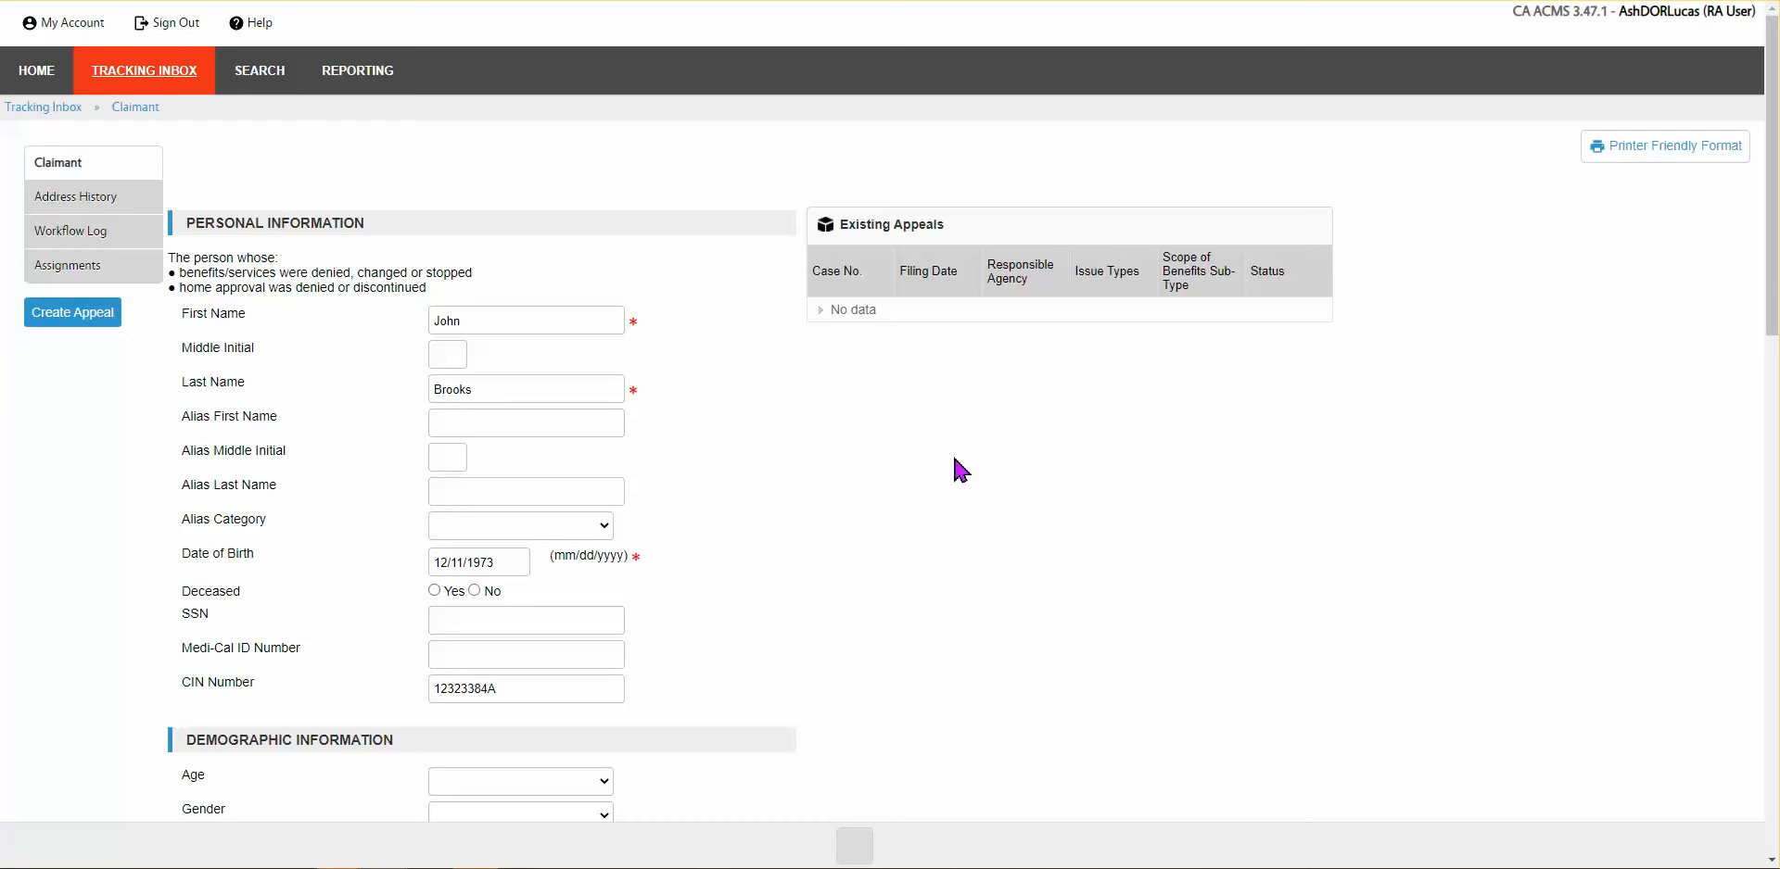
pyautogui.scroll(-1, 960, 471)
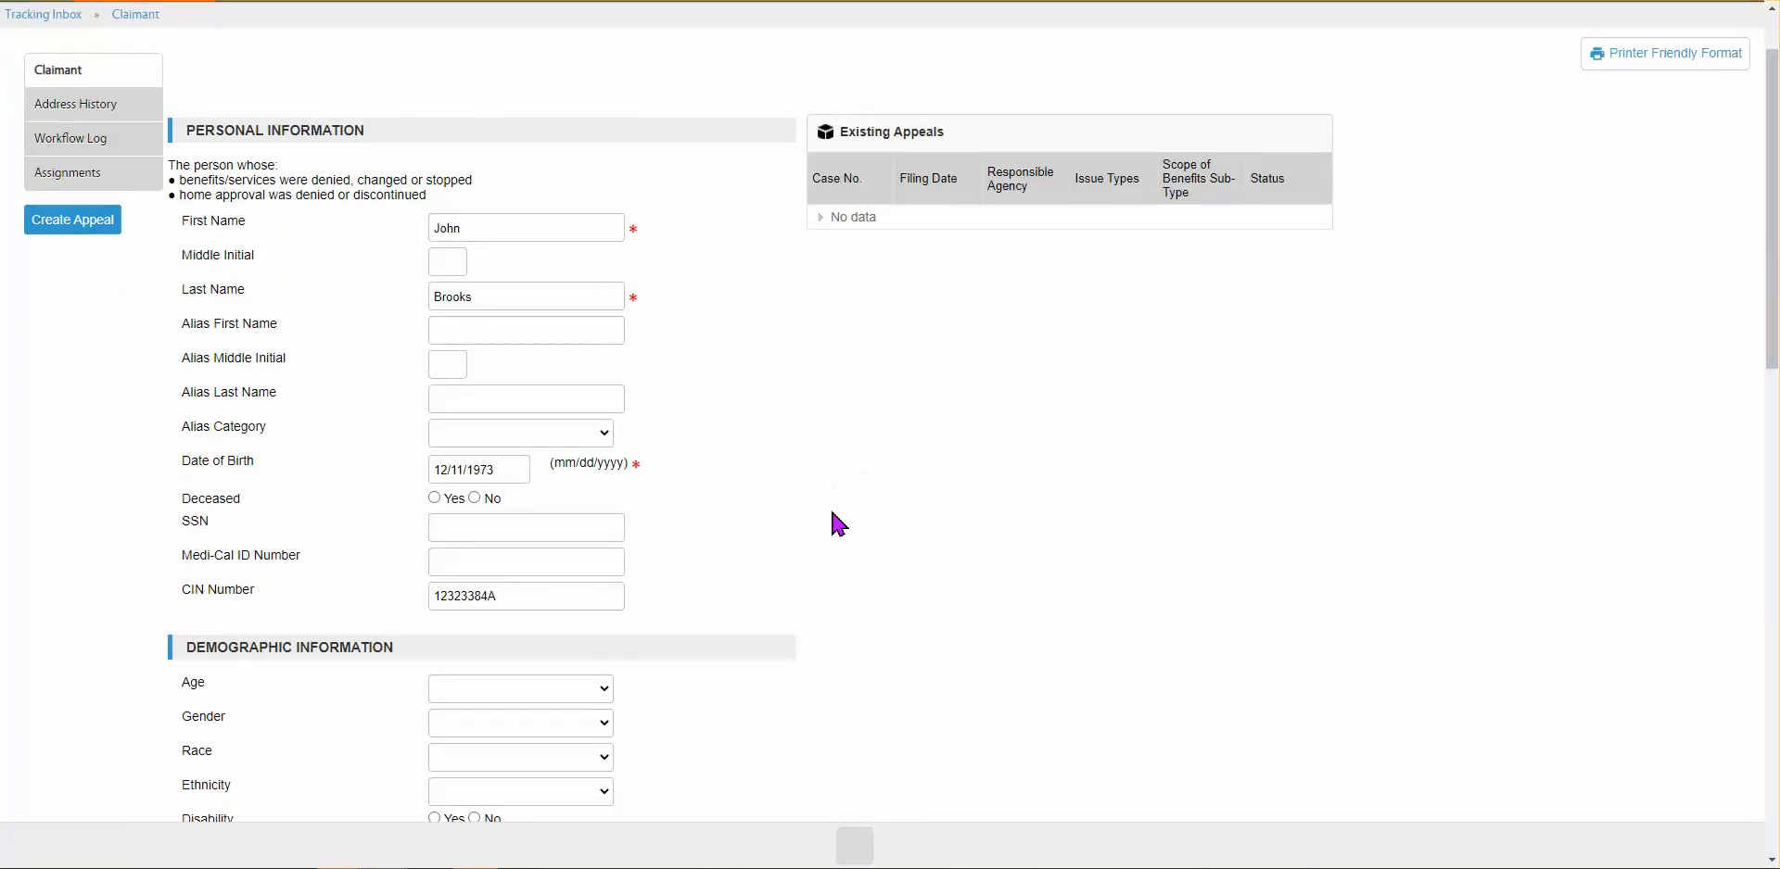
pyautogui.scroll(-2, 852, 547)
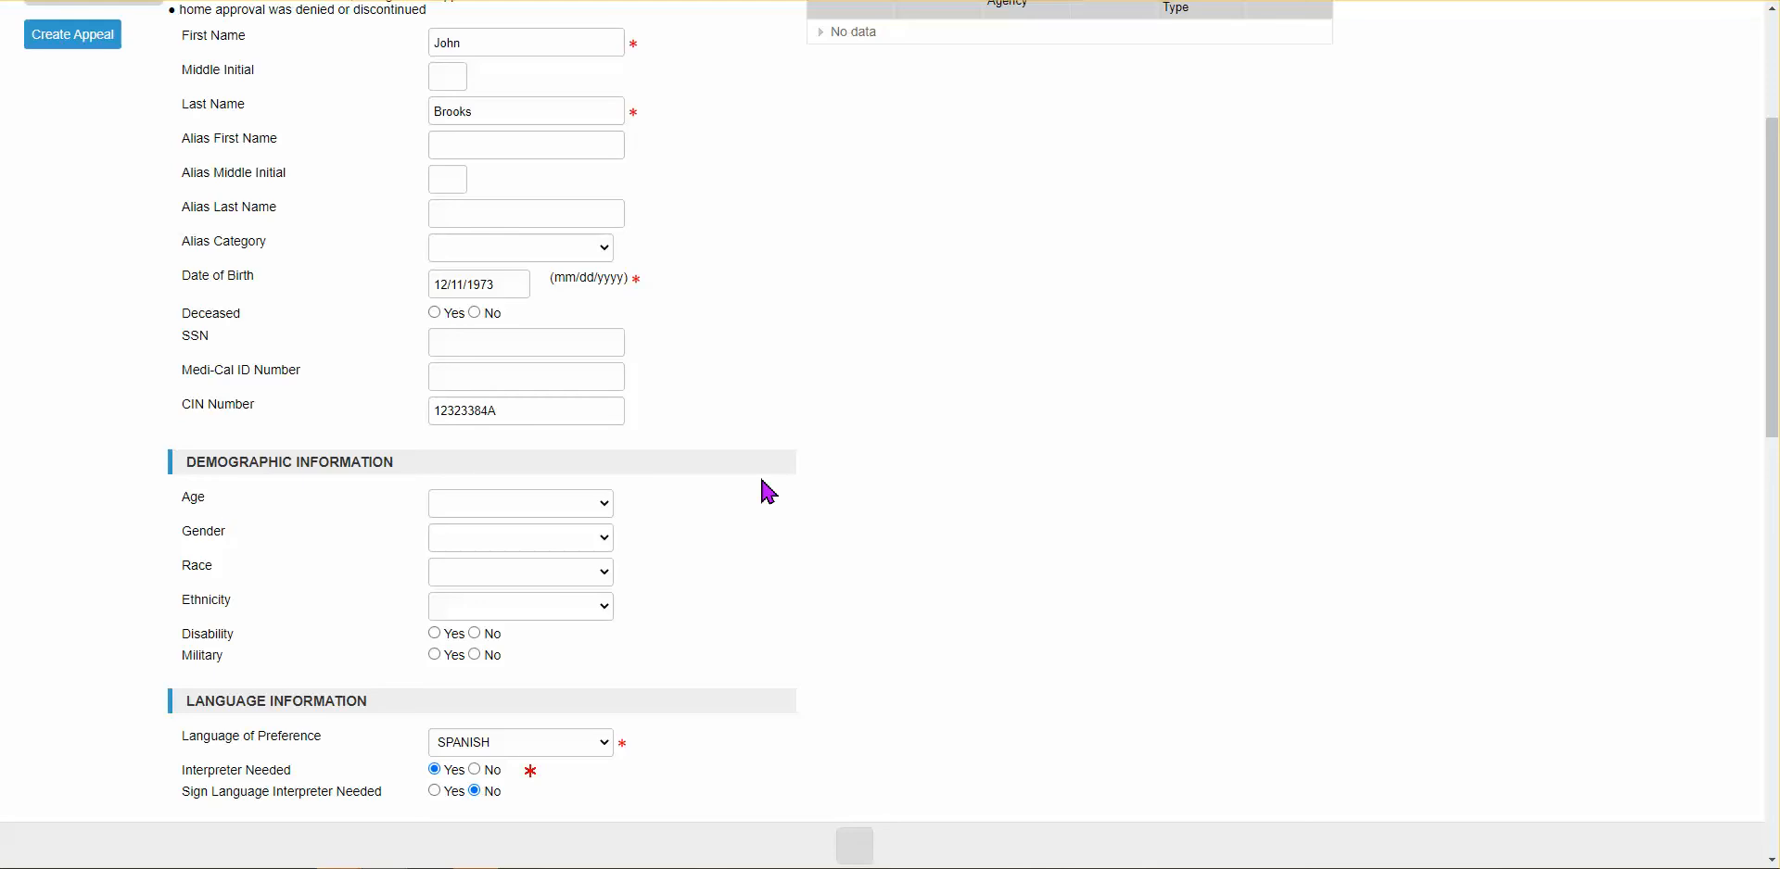
pyautogui.scroll(-1, 769, 492)
pyautogui.scroll(-1, 732, 473)
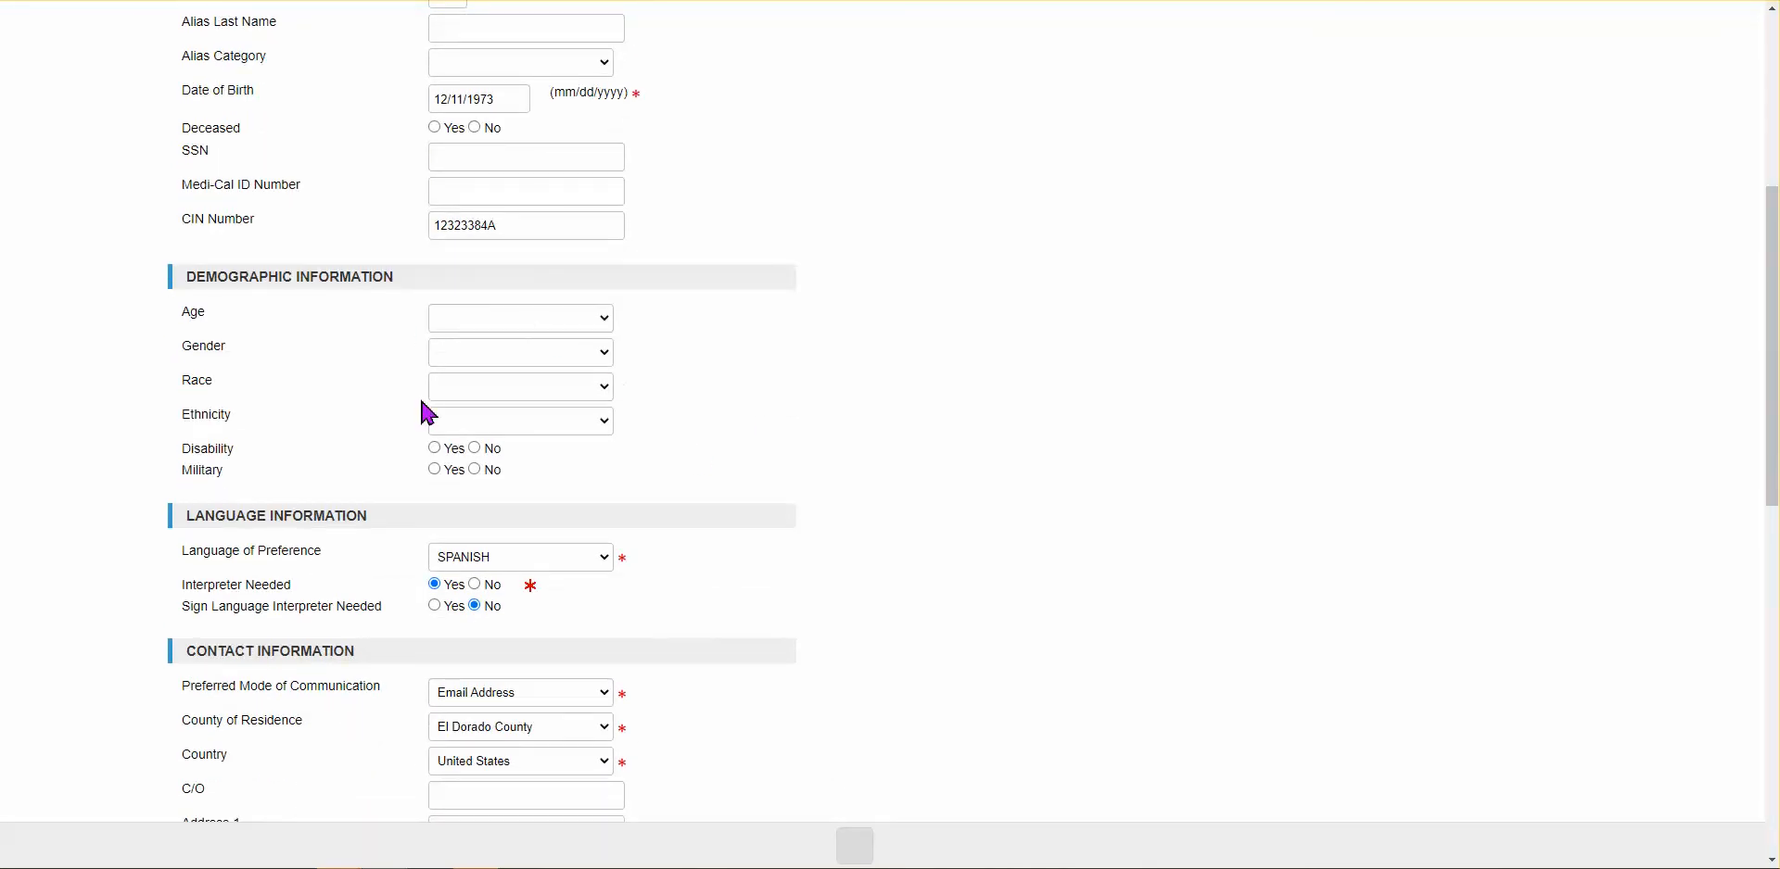
pyautogui.scroll(2, 663, 465)
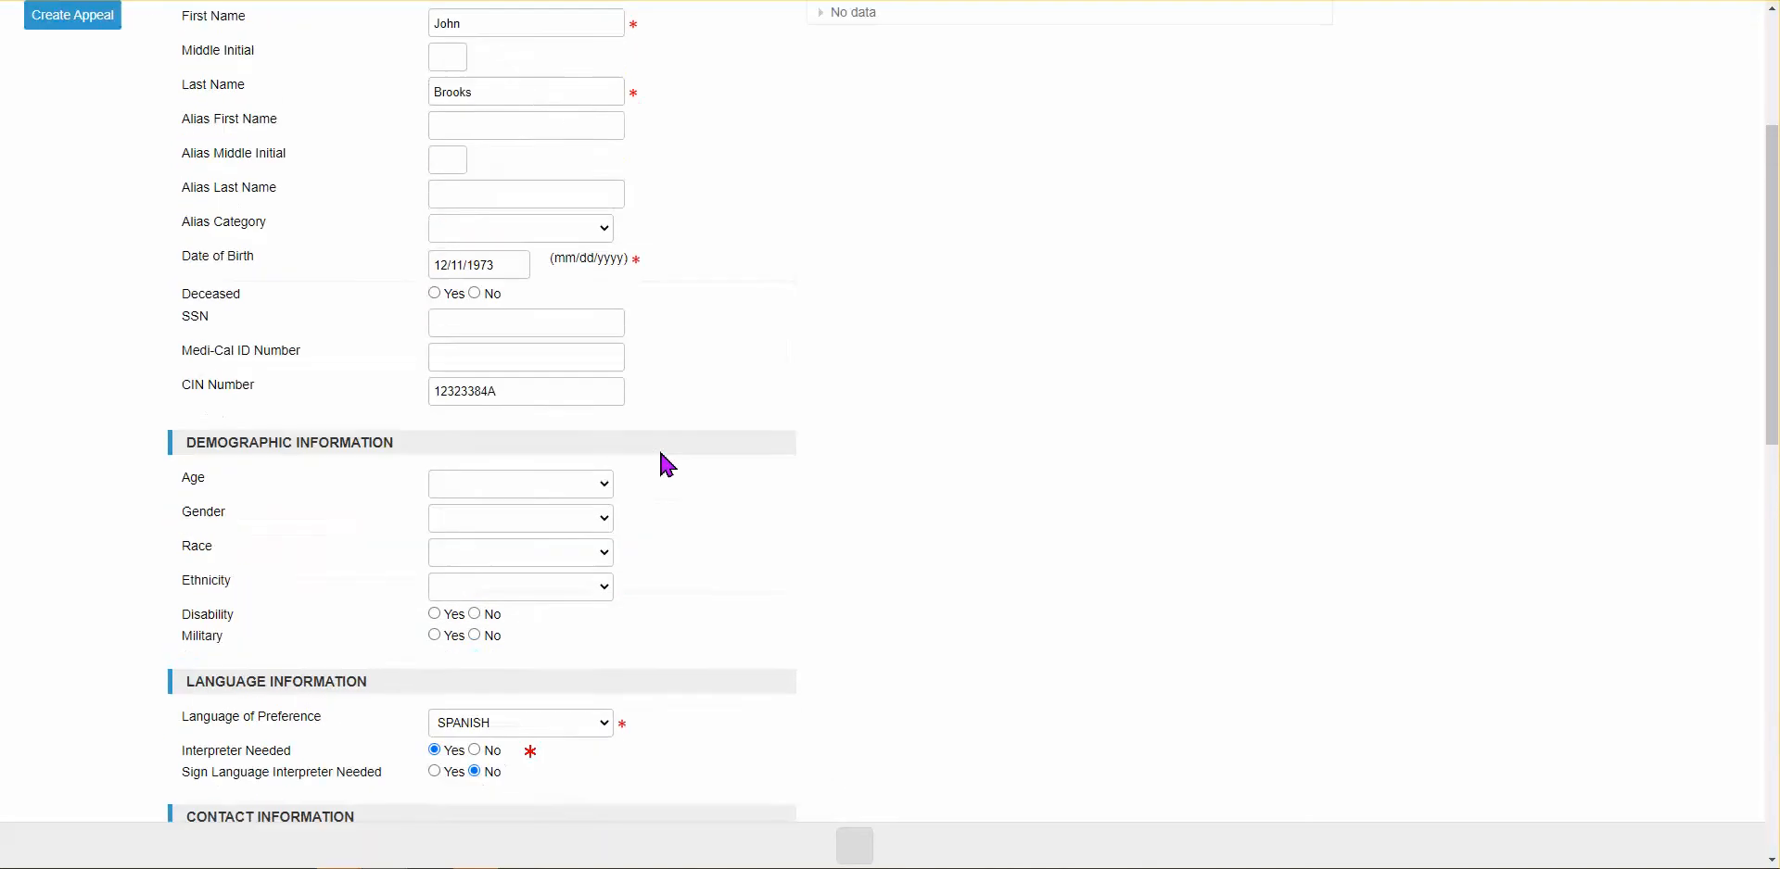
pyautogui.scroll(2, 668, 465)
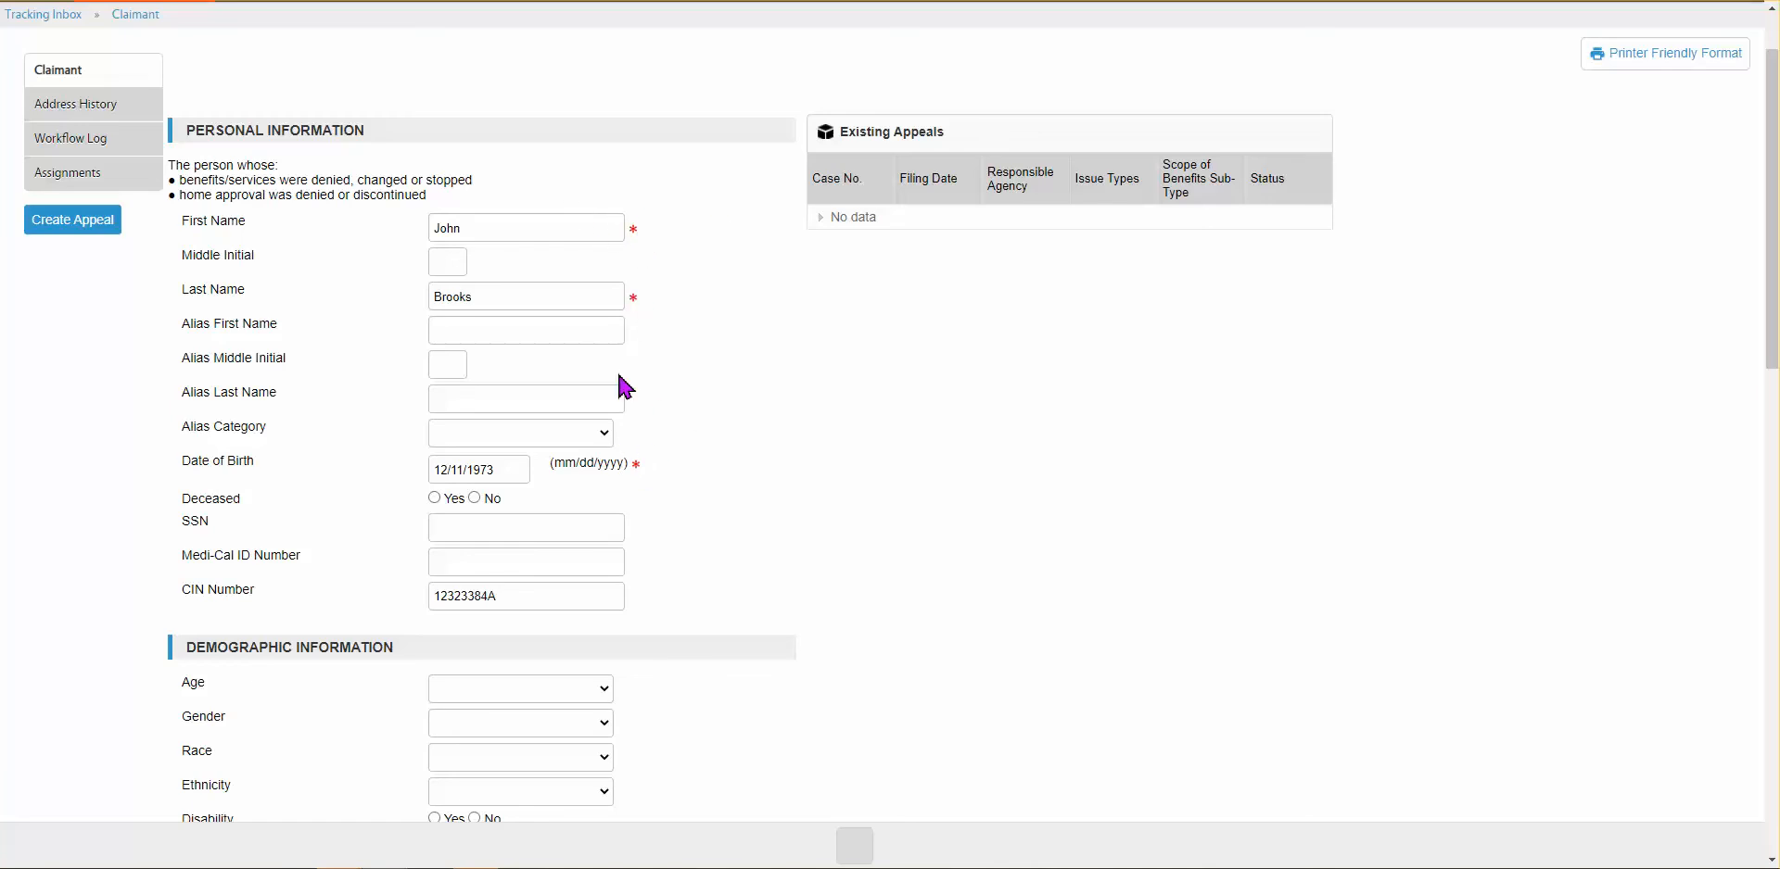
pyautogui.scroll(-2, 742, 501)
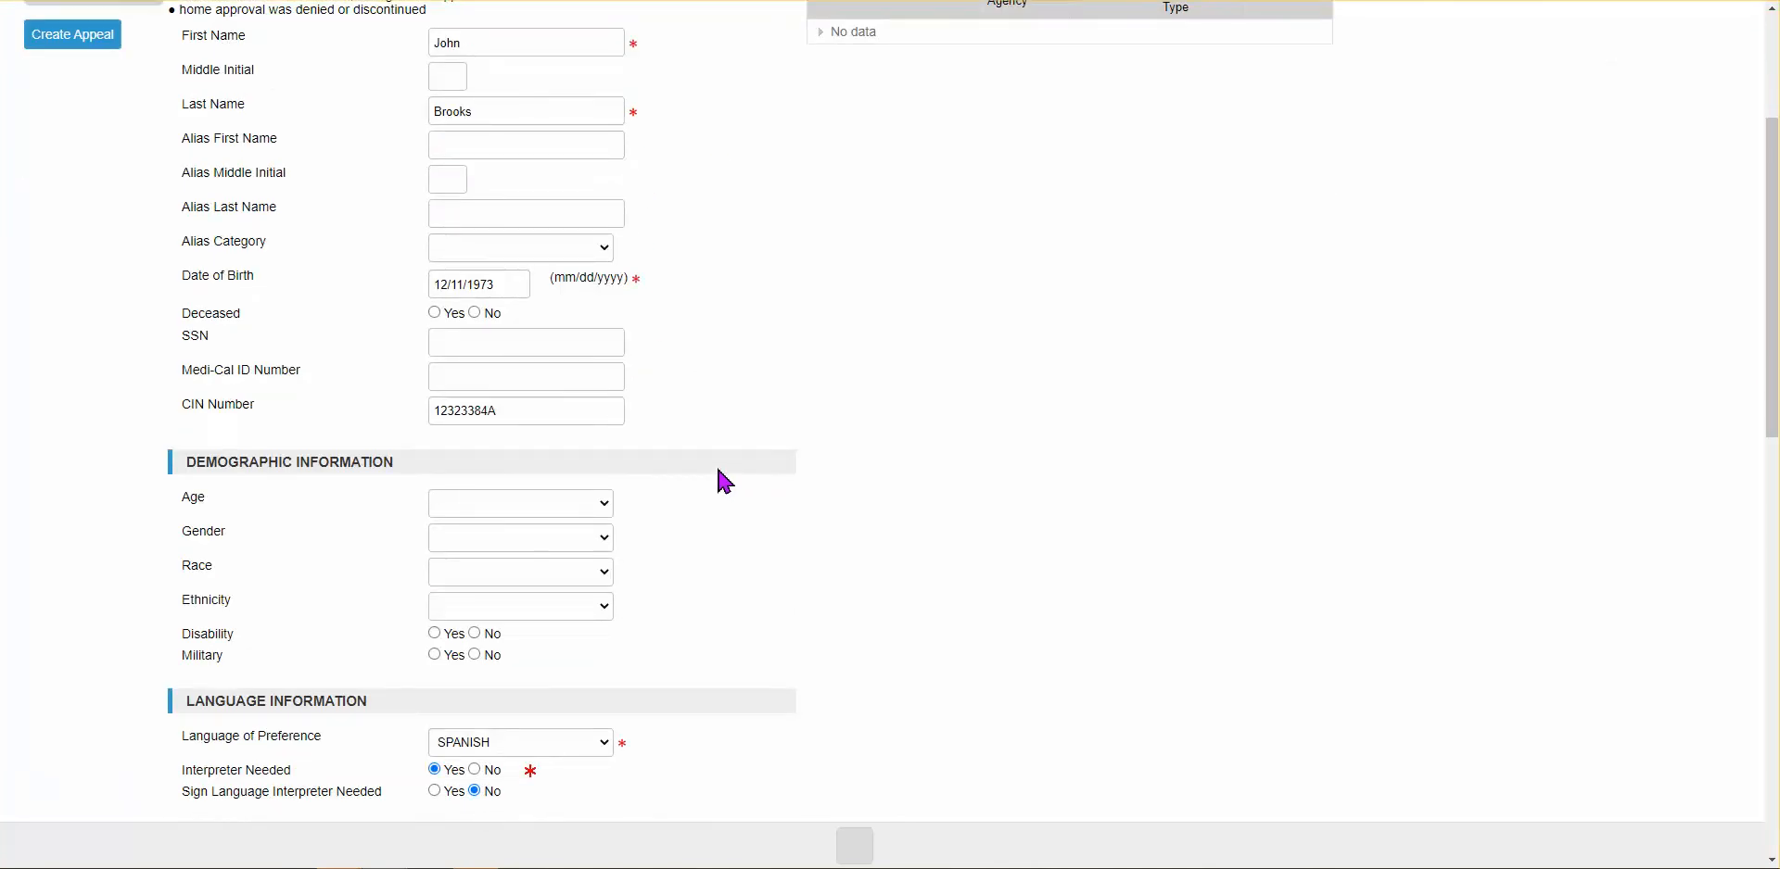
pyautogui.scroll(-1, 832, 673)
pyautogui.scroll(-1, 831, 674)
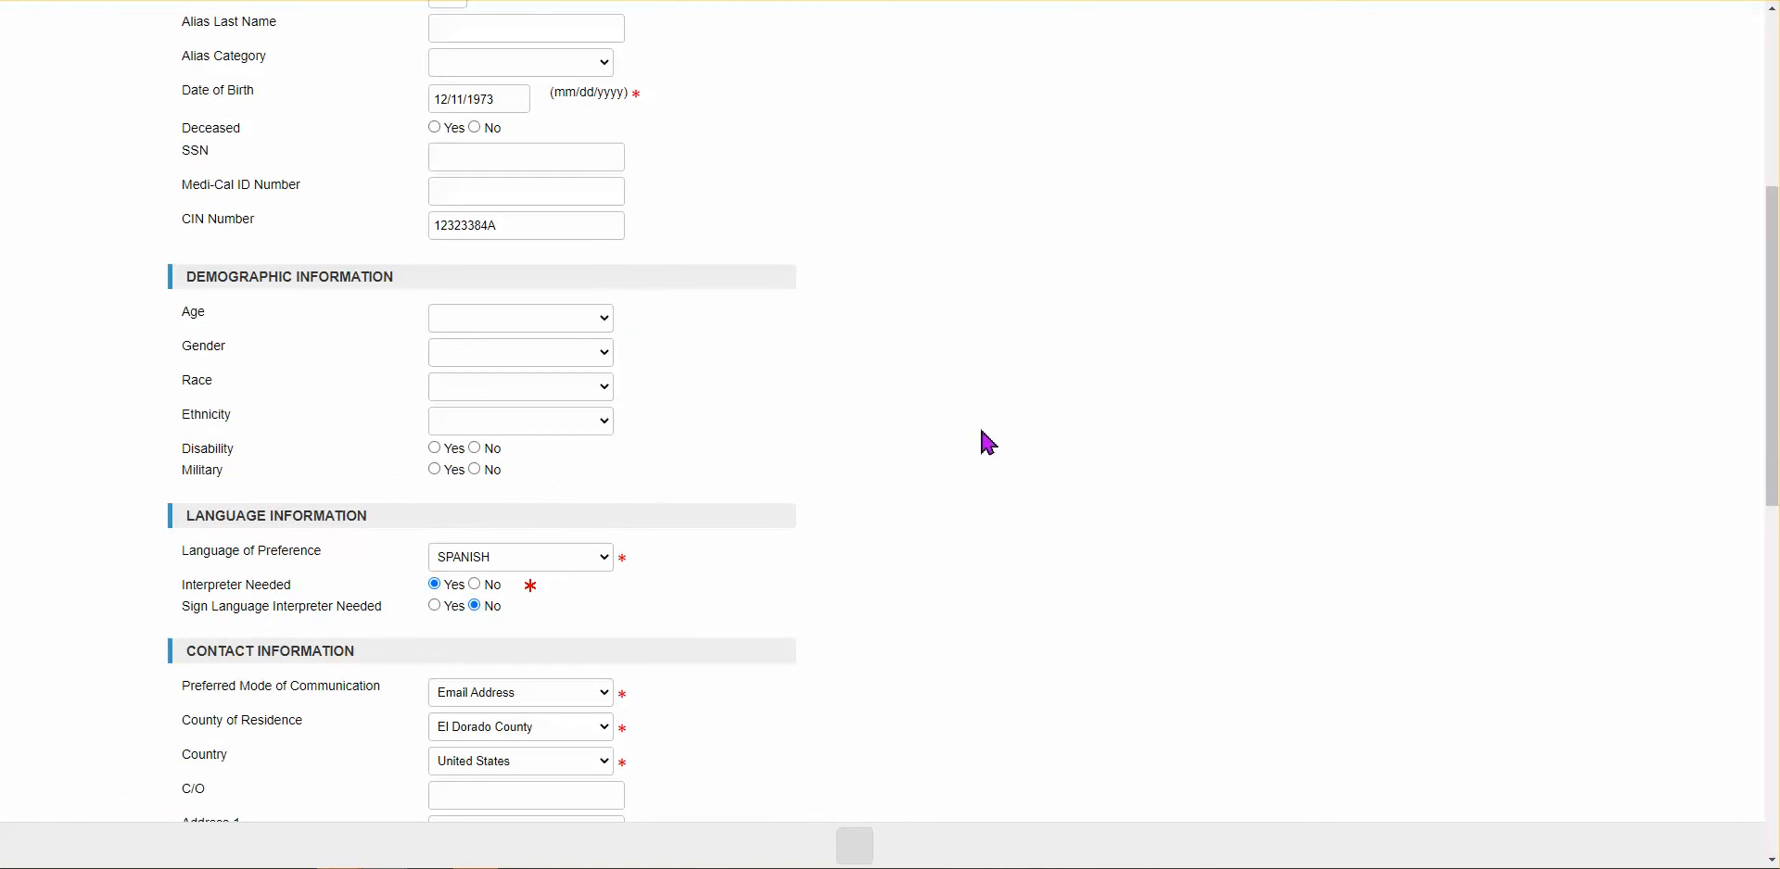
pyautogui.scroll(2, 946, 412)
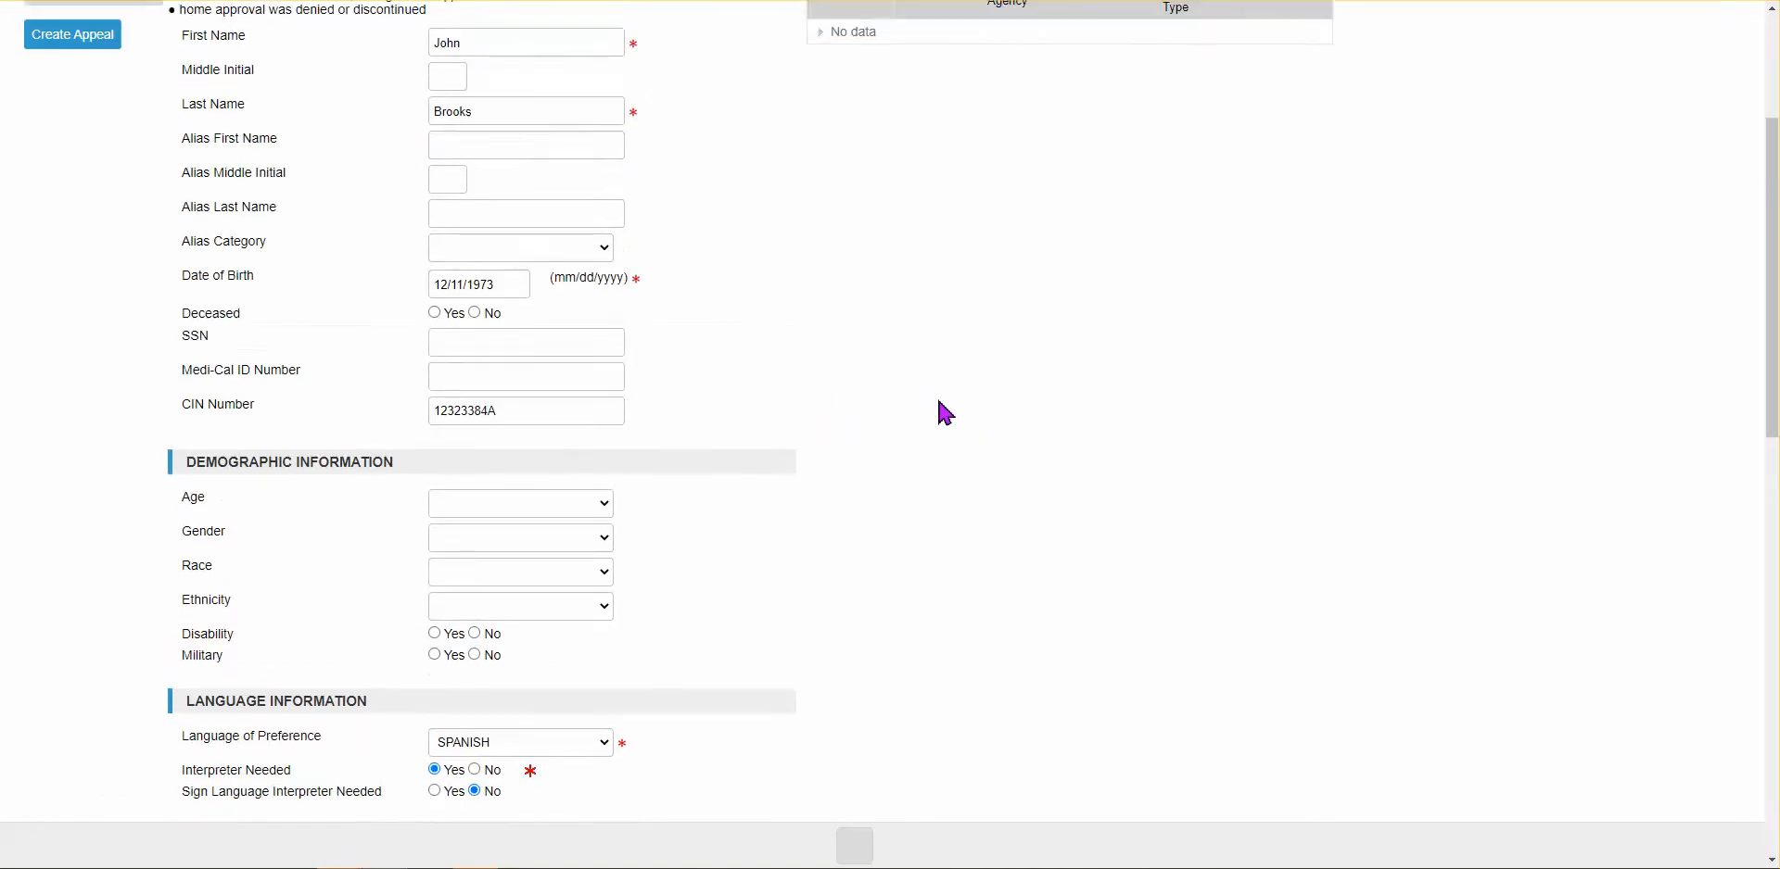
pyautogui.scroll(1, 945, 413)
pyautogui.scroll(-1, 950, 415)
pyautogui.scroll(-1, 957, 419)
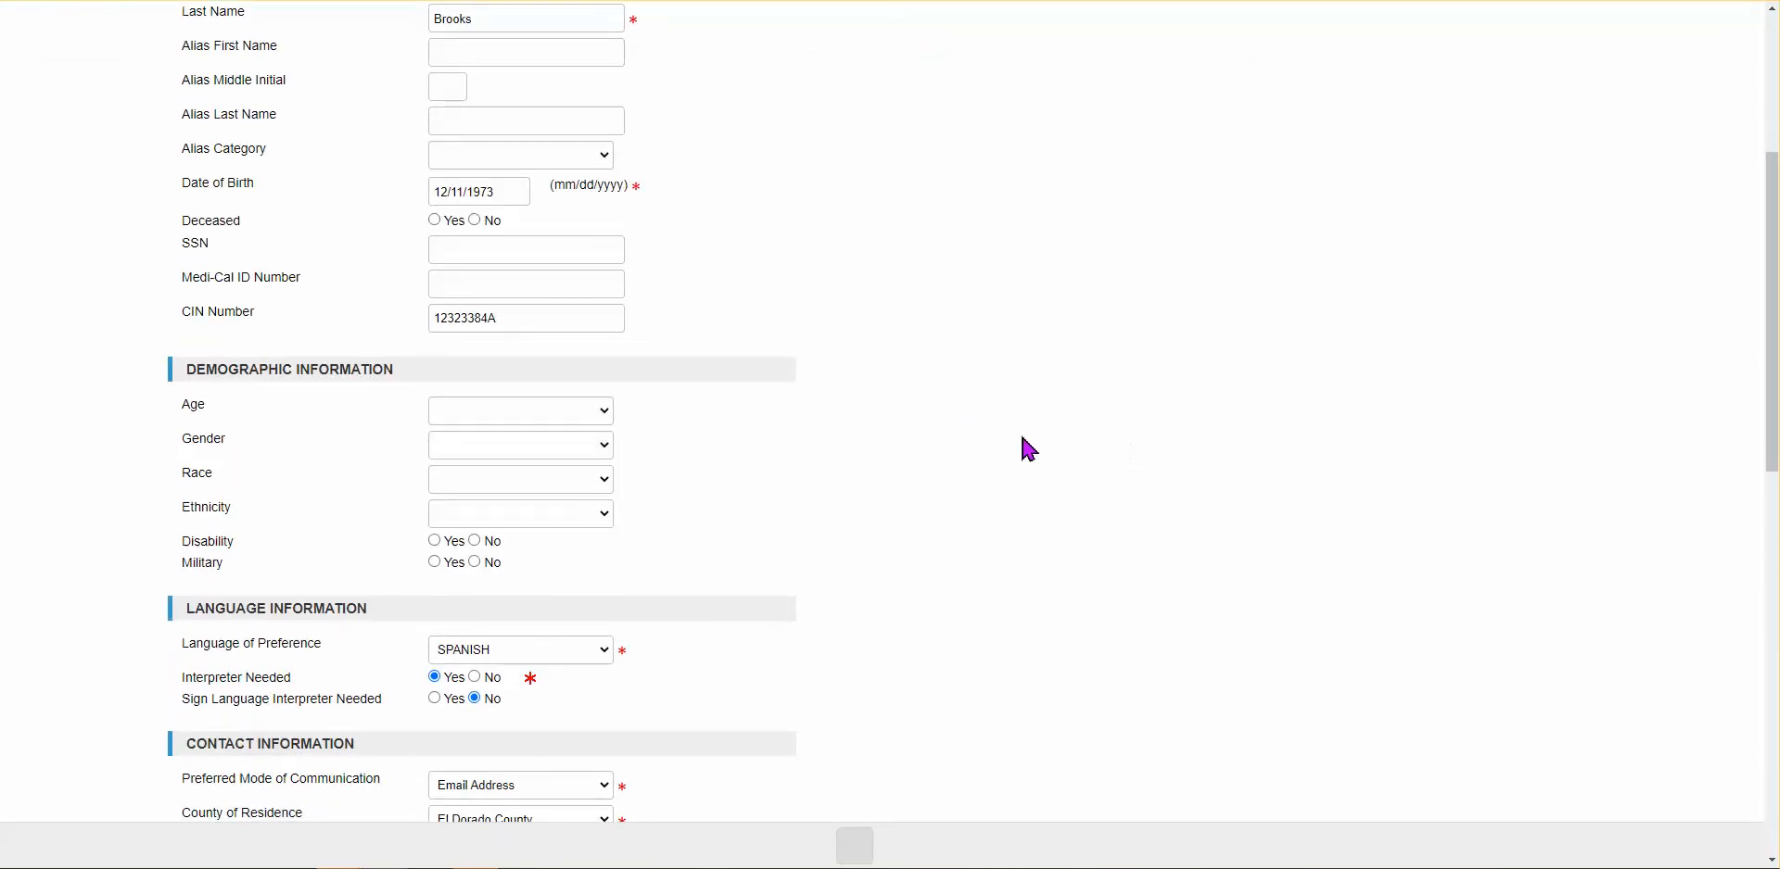
pyautogui.scroll(-1, 860, 485)
pyautogui.scroll(-2, 860, 485)
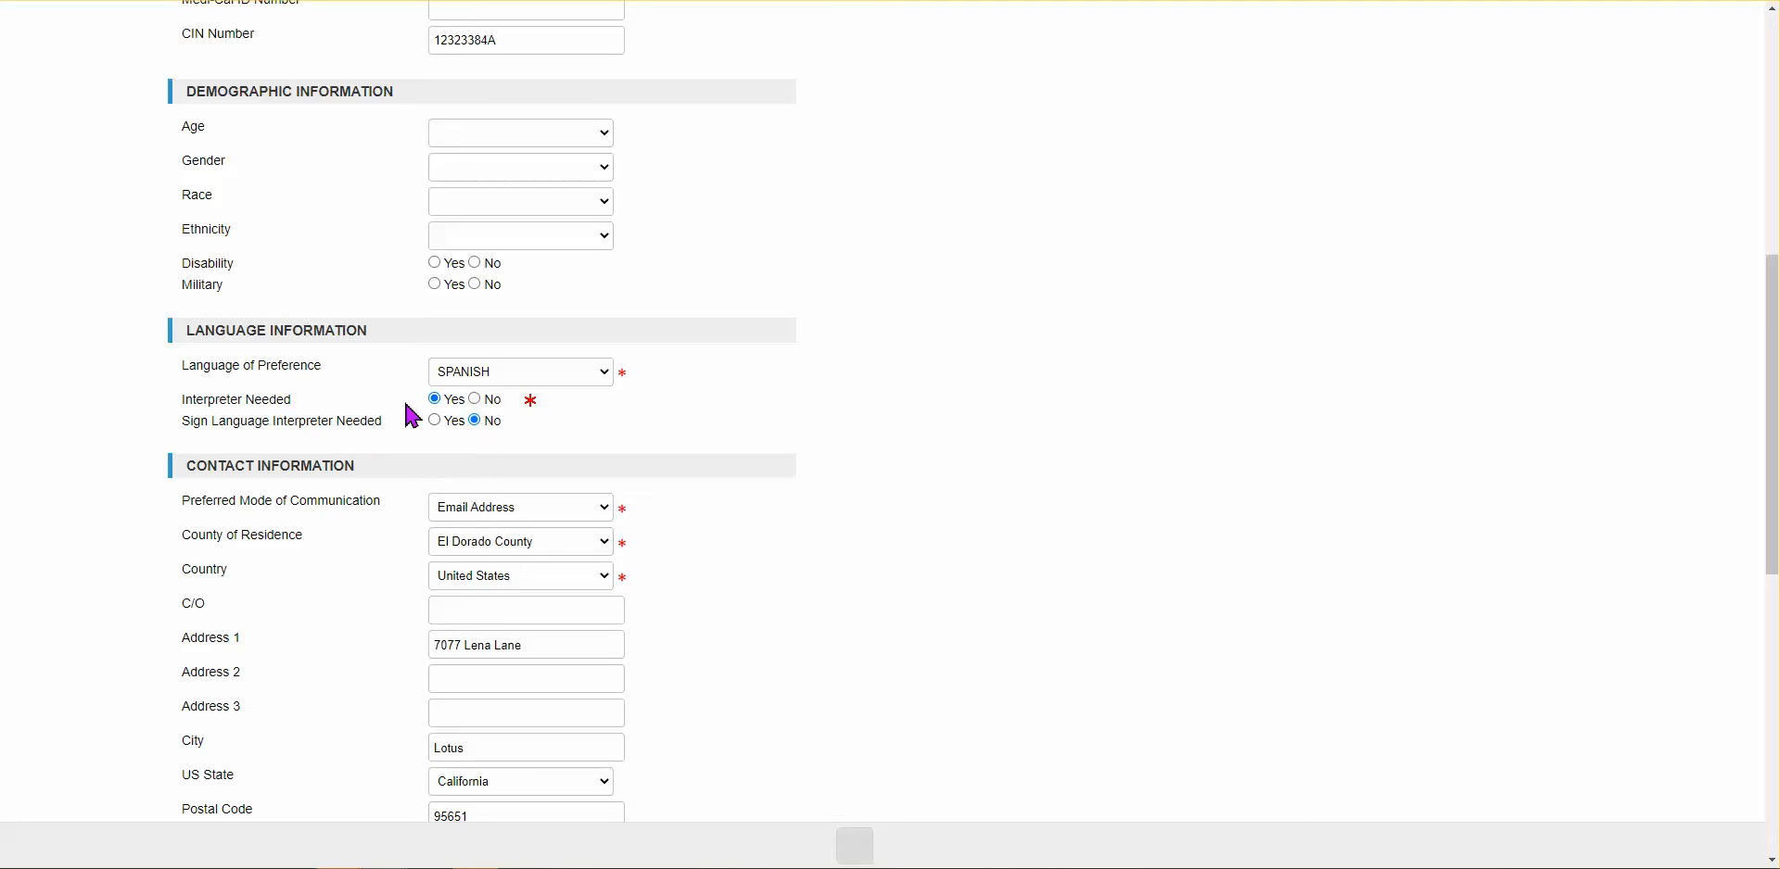
pyautogui.scroll(-1, 1006, 509)
pyautogui.scroll(-3, 1006, 509)
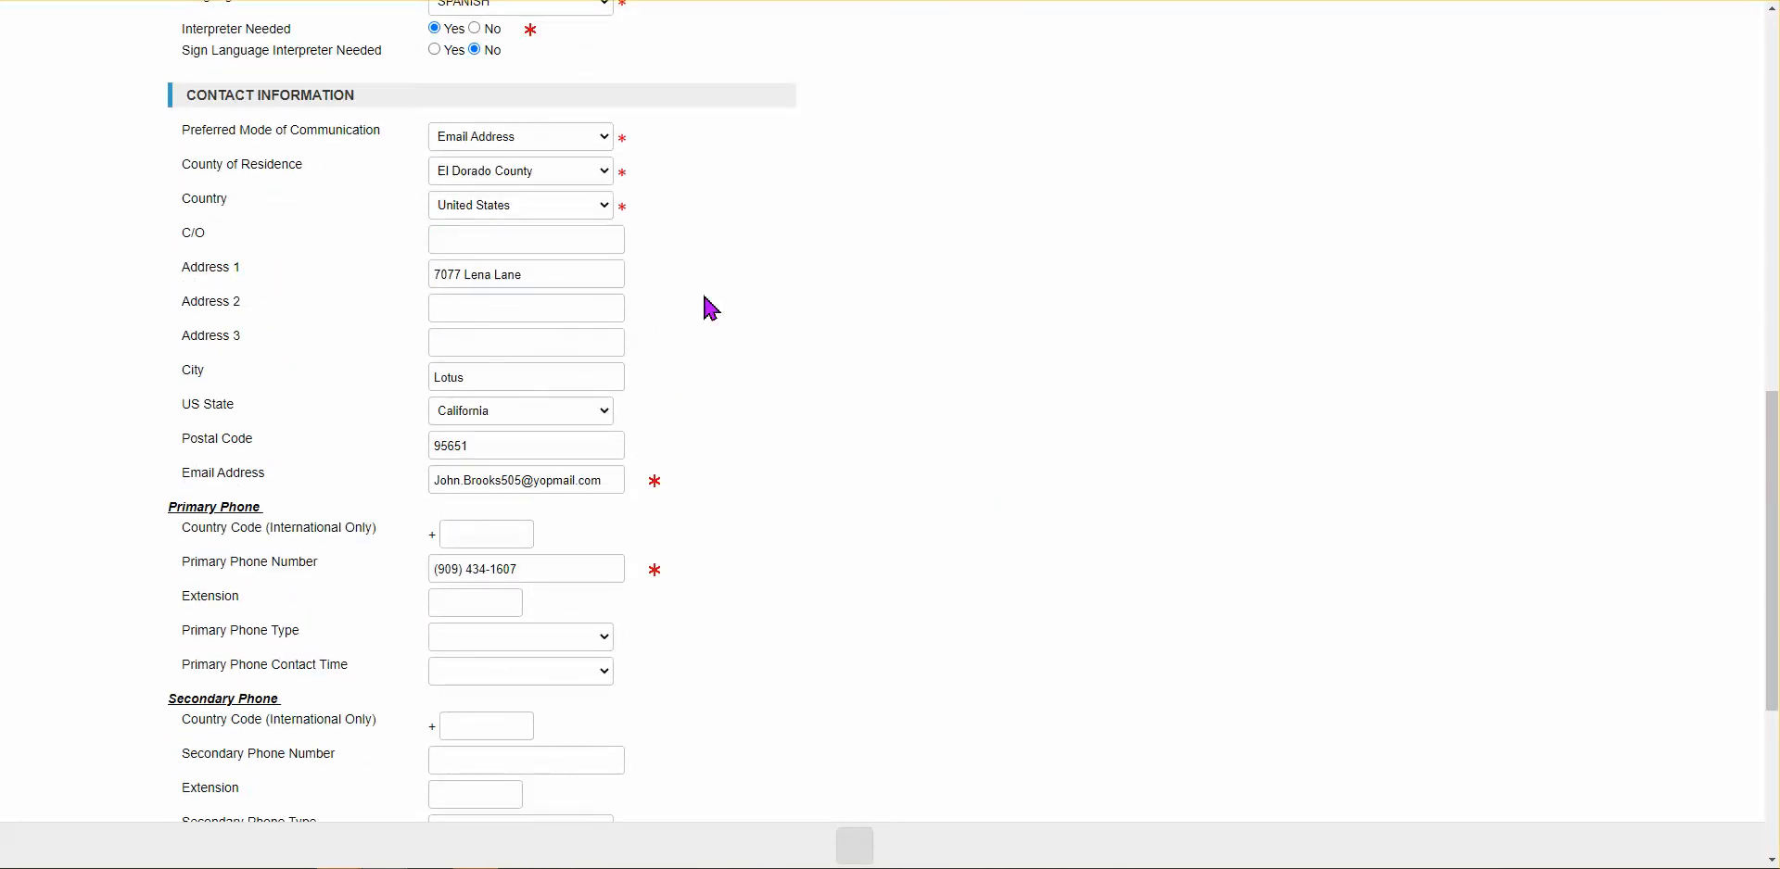
pyautogui.click(492, 146)
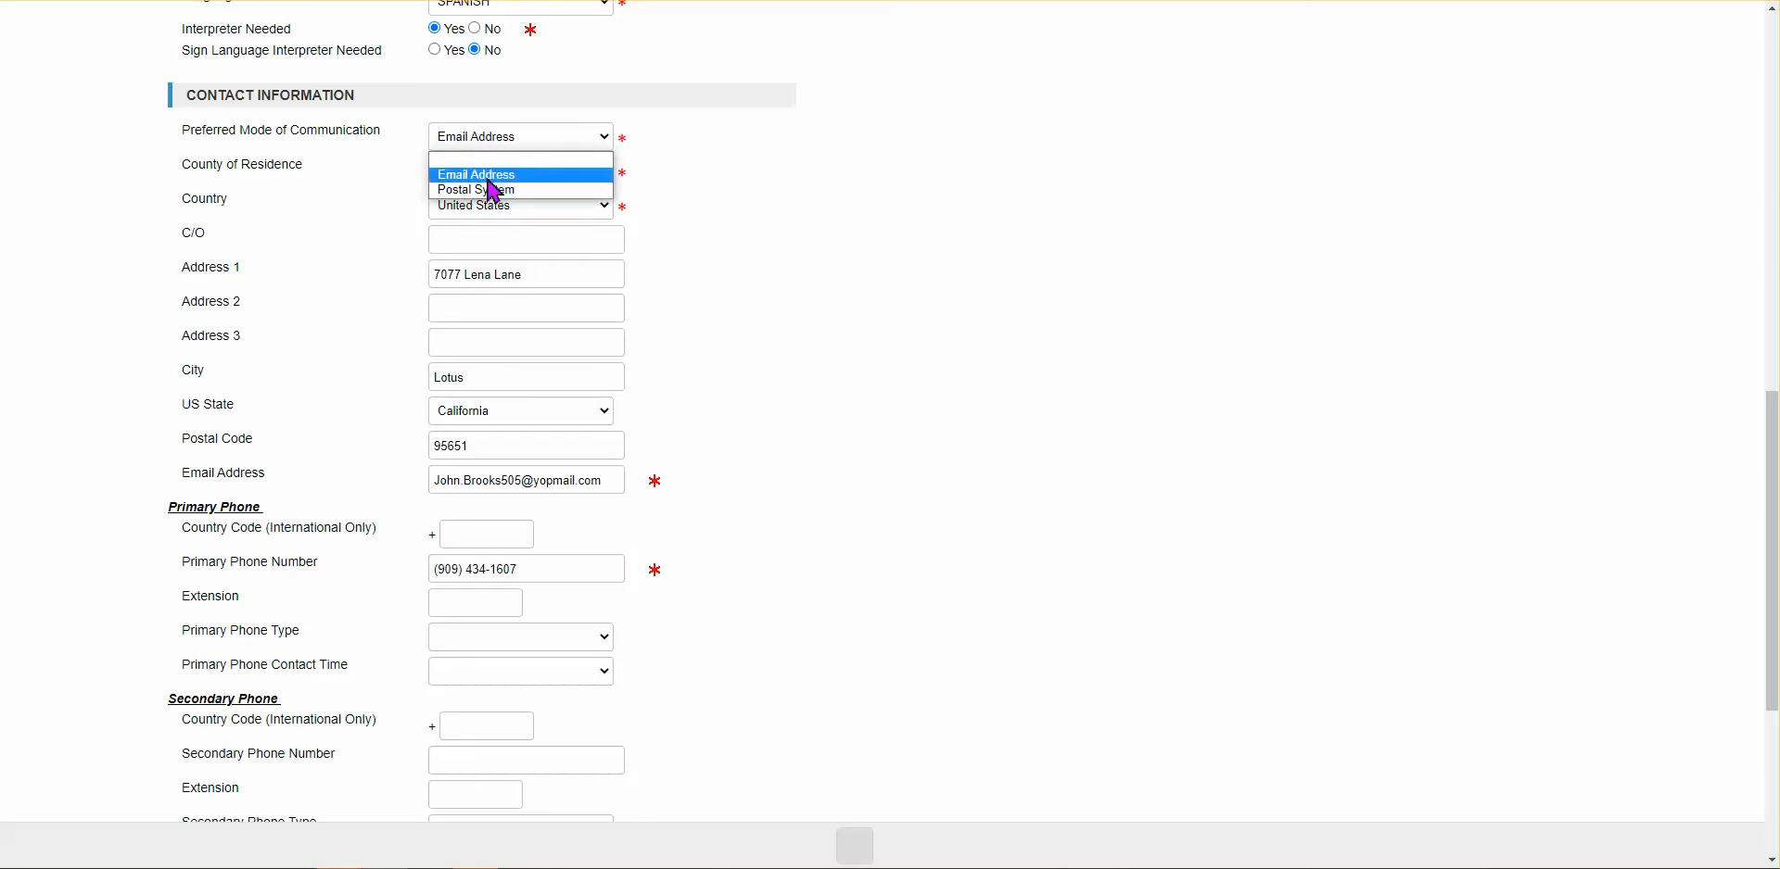
pyautogui.click(751, 184)
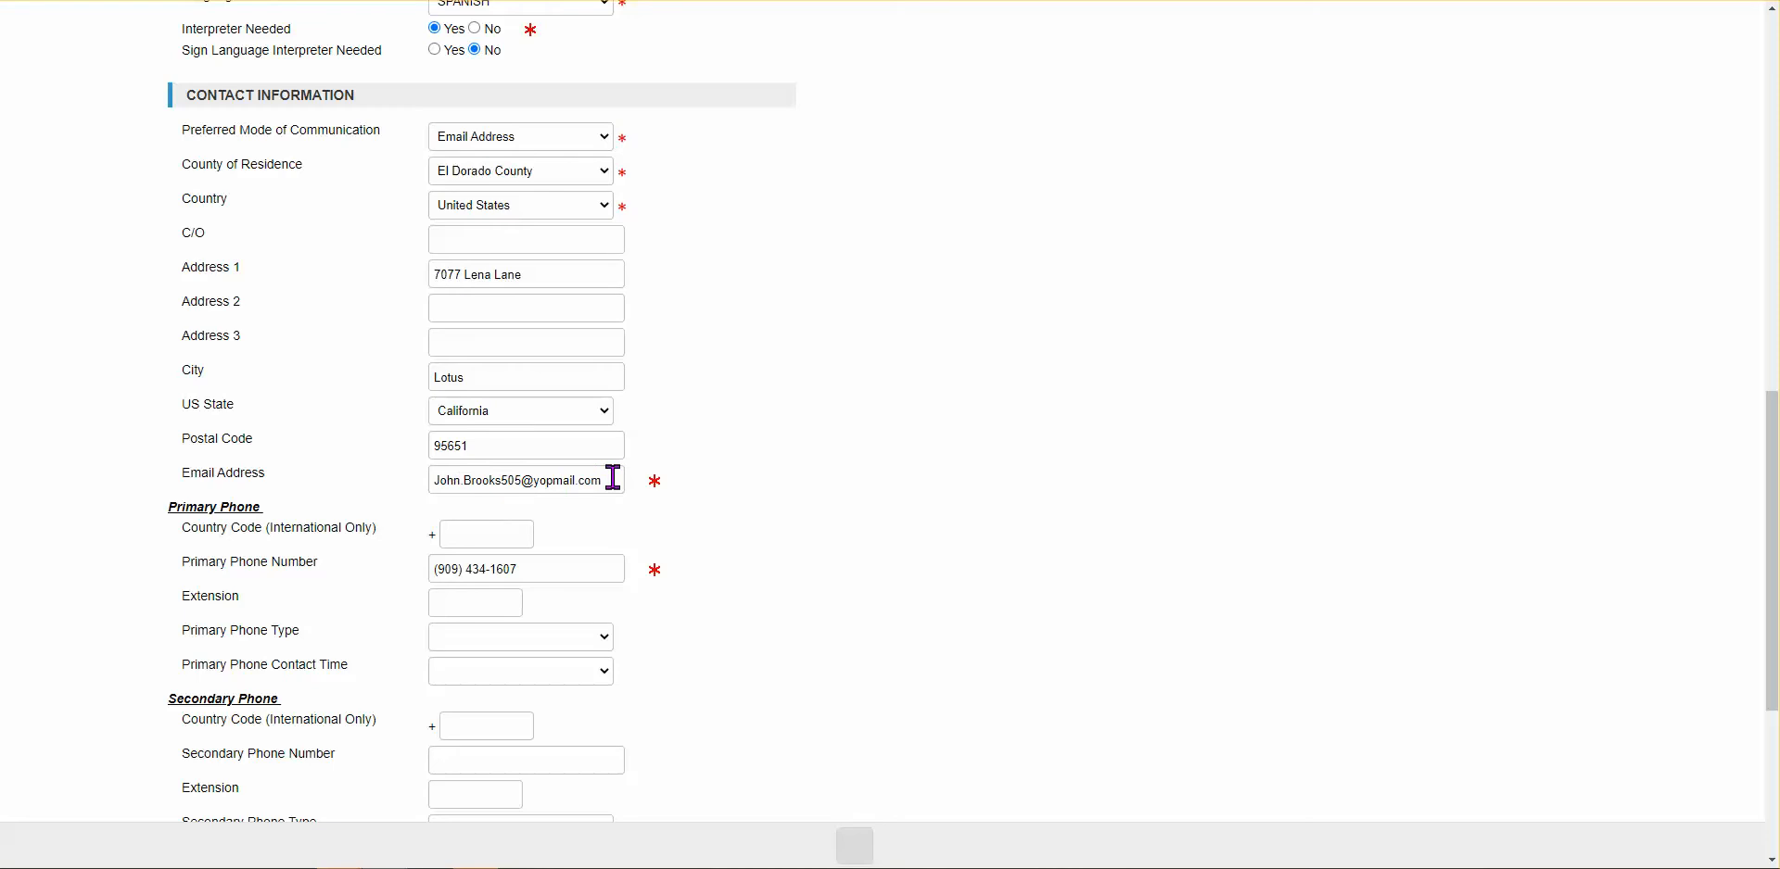
pyautogui.click(531, 136)
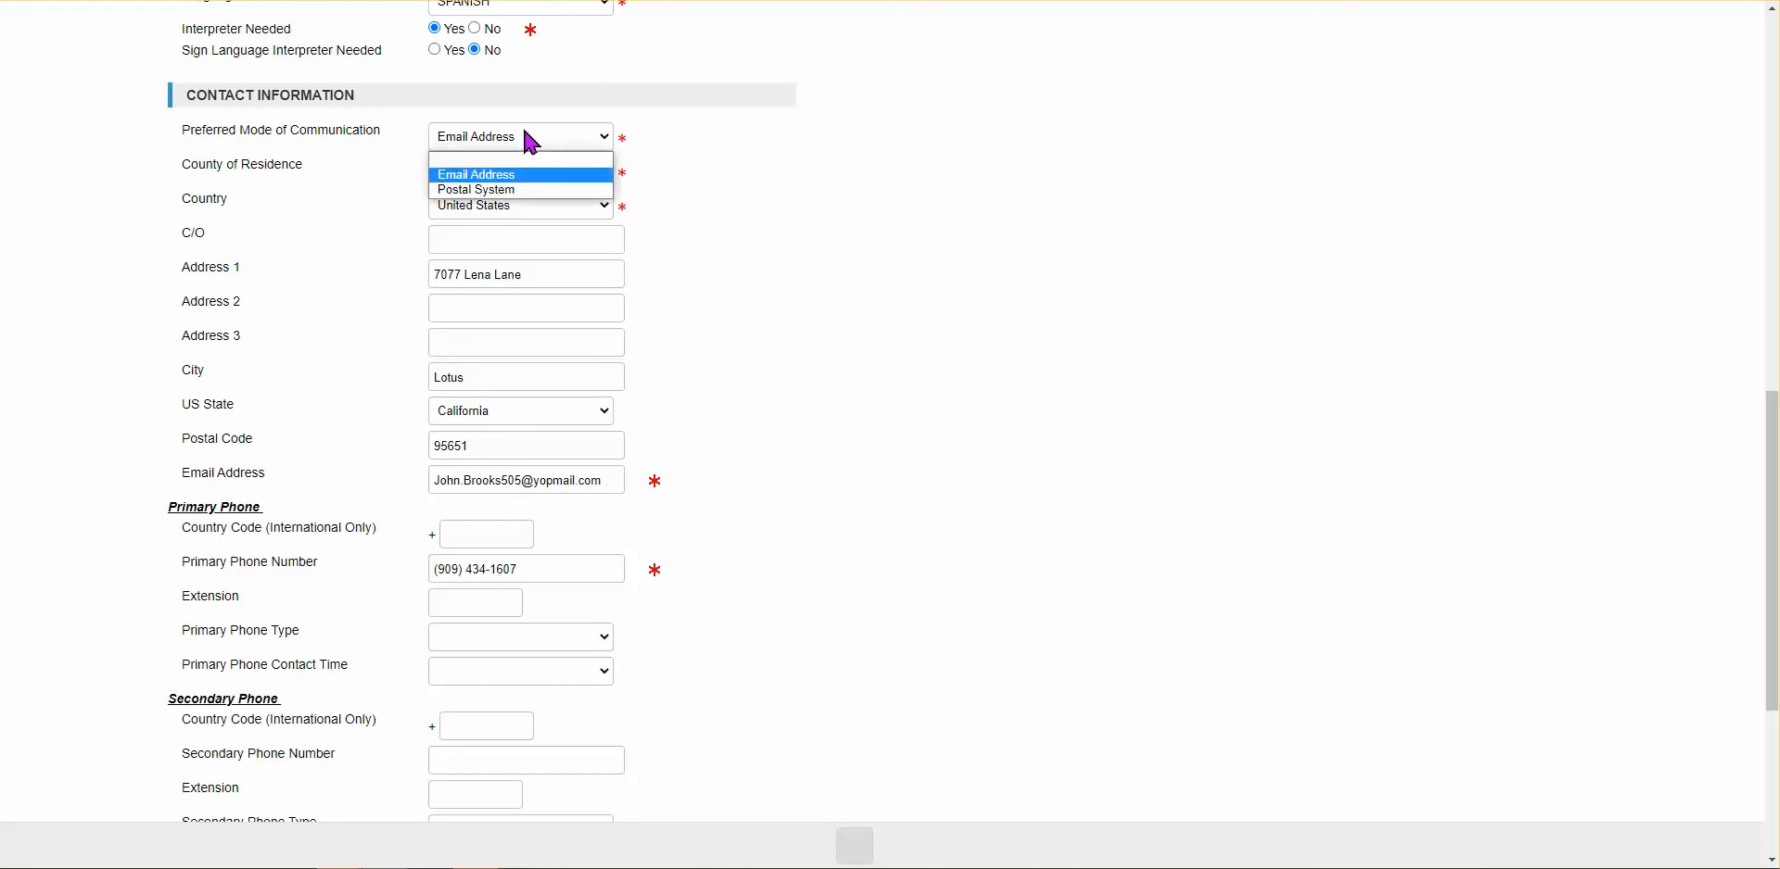
pyautogui.click(766, 200)
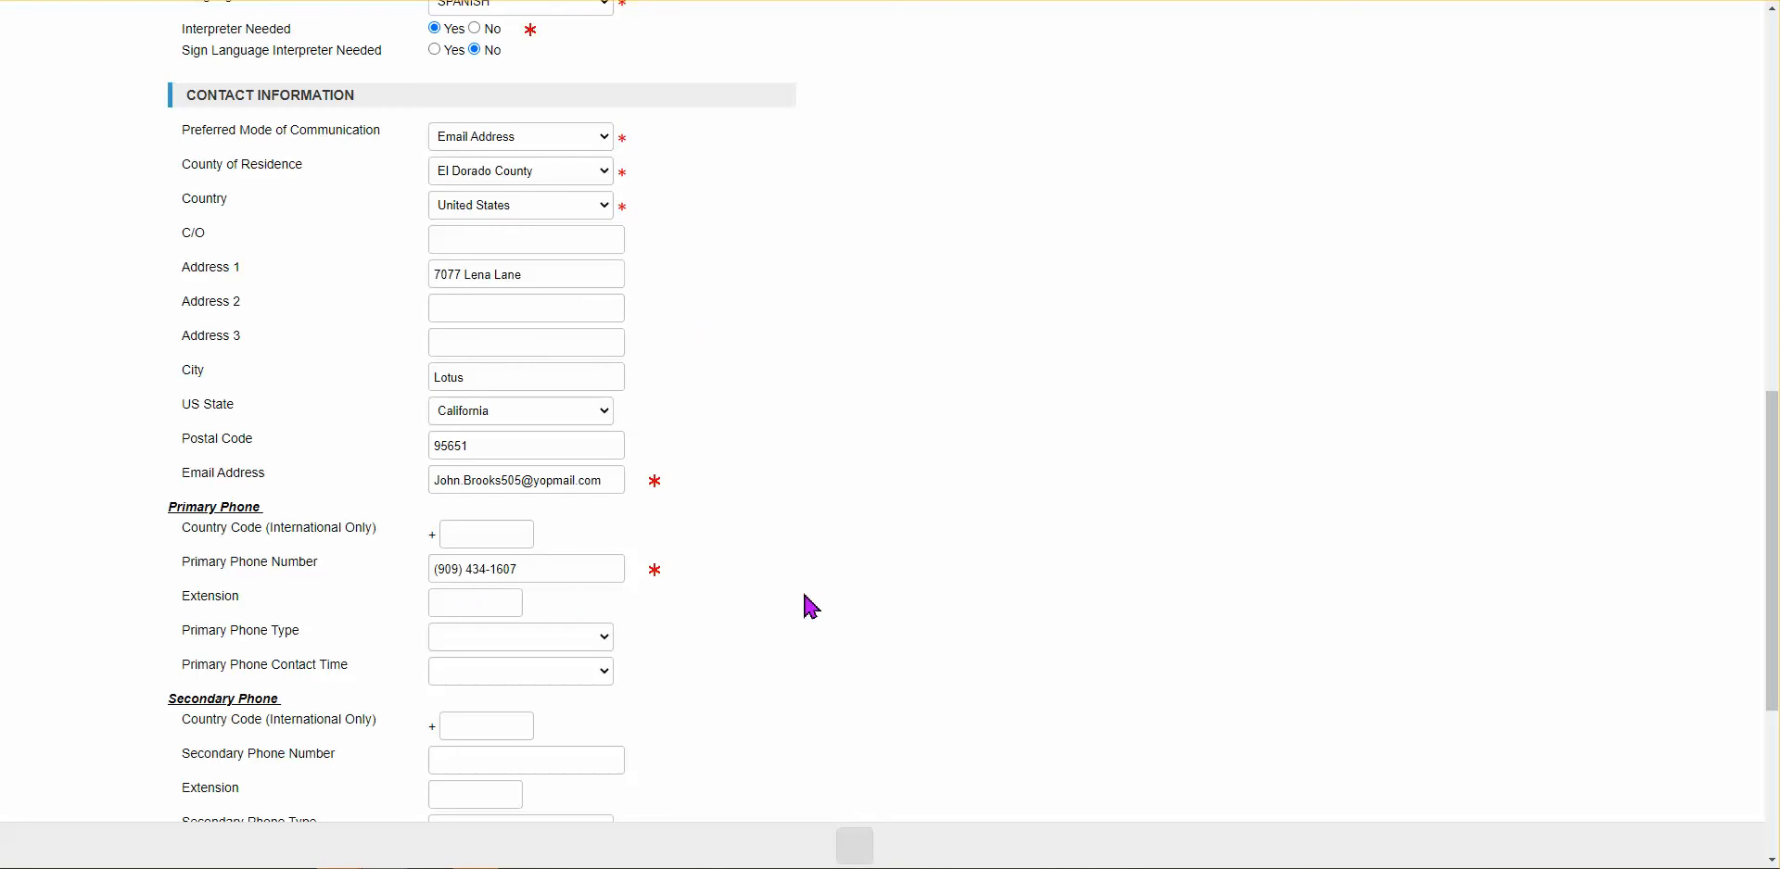
pyautogui.scroll(-1, 812, 607)
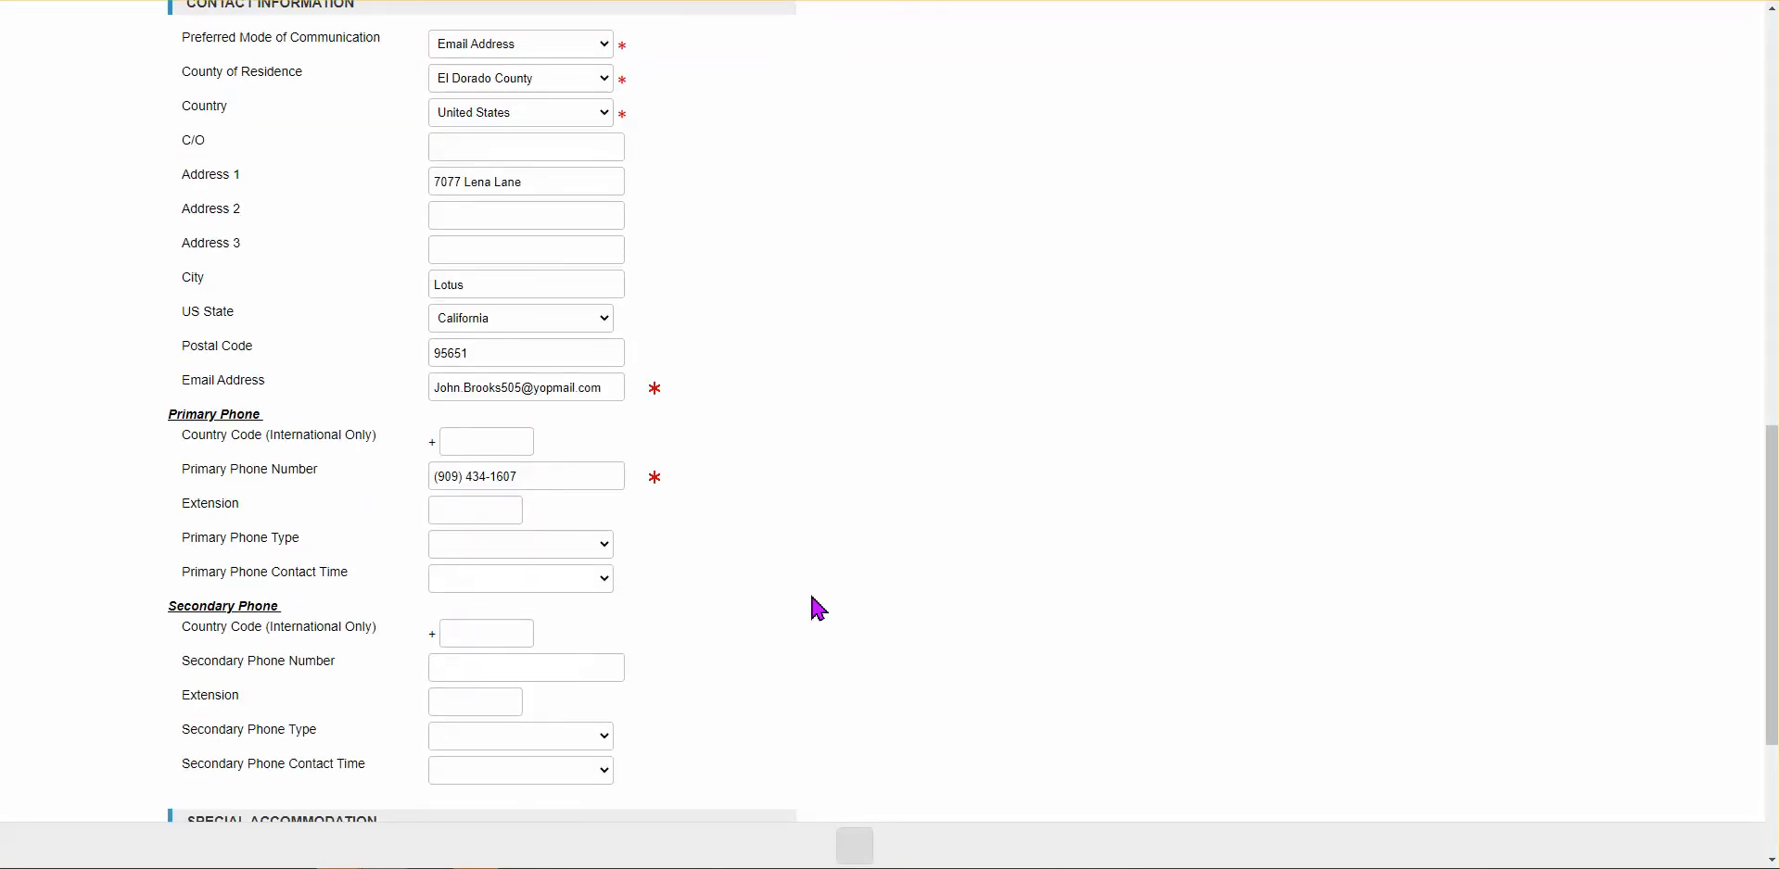
pyautogui.scroll(-3, 819, 609)
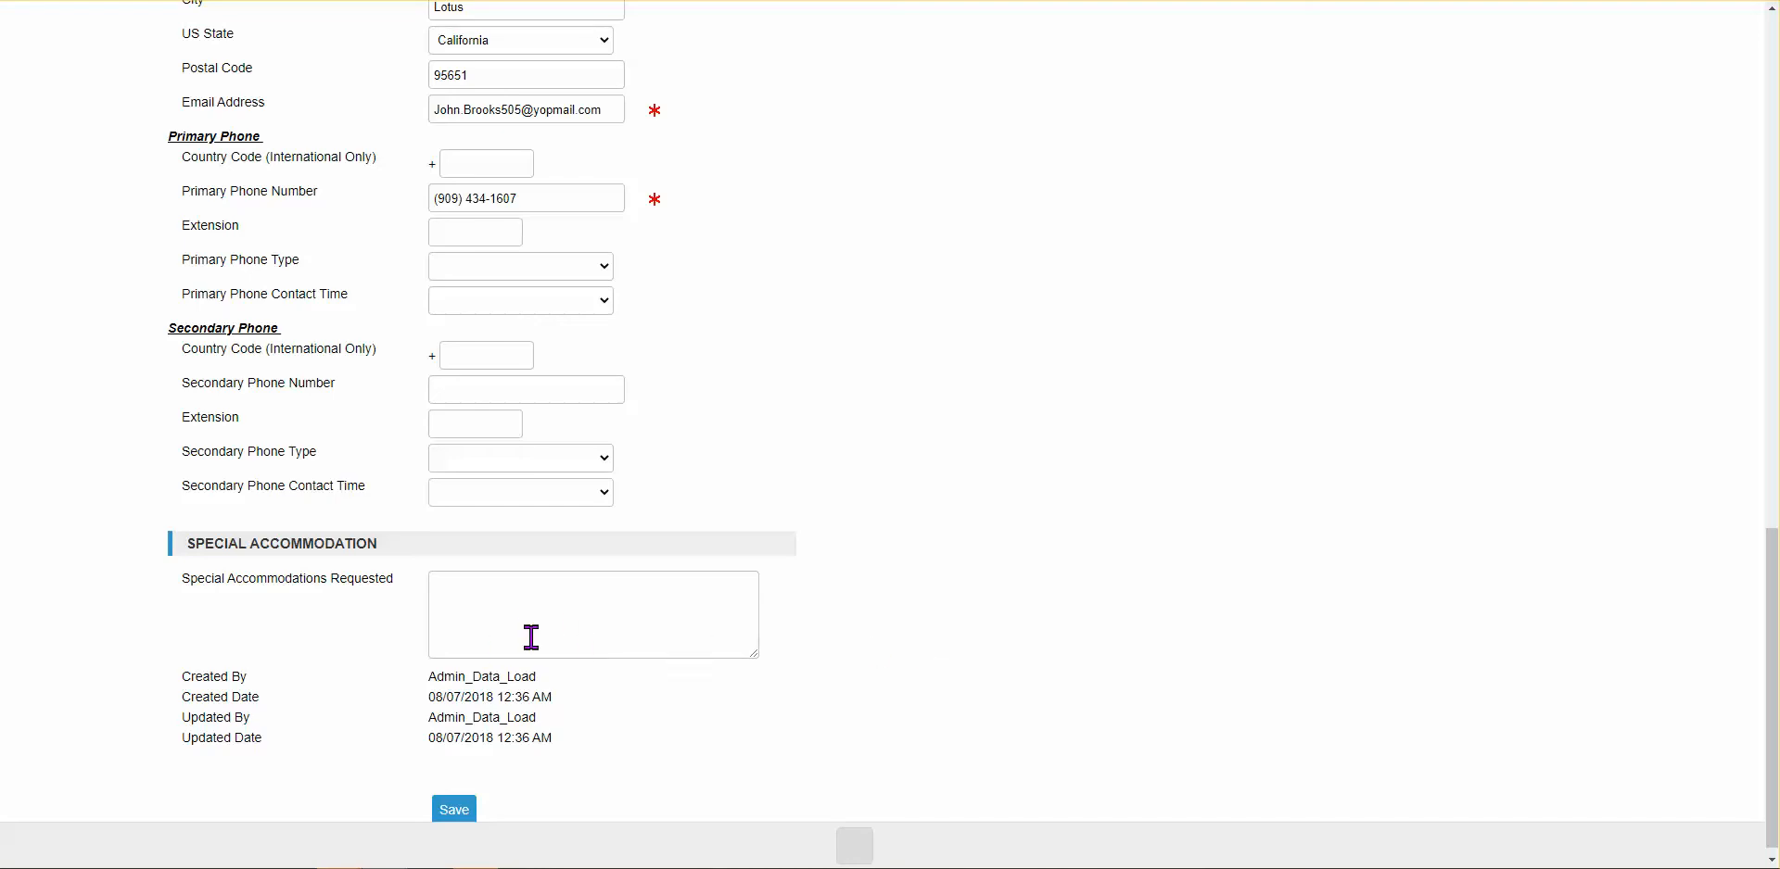
pyautogui.scroll(6, 725, 765)
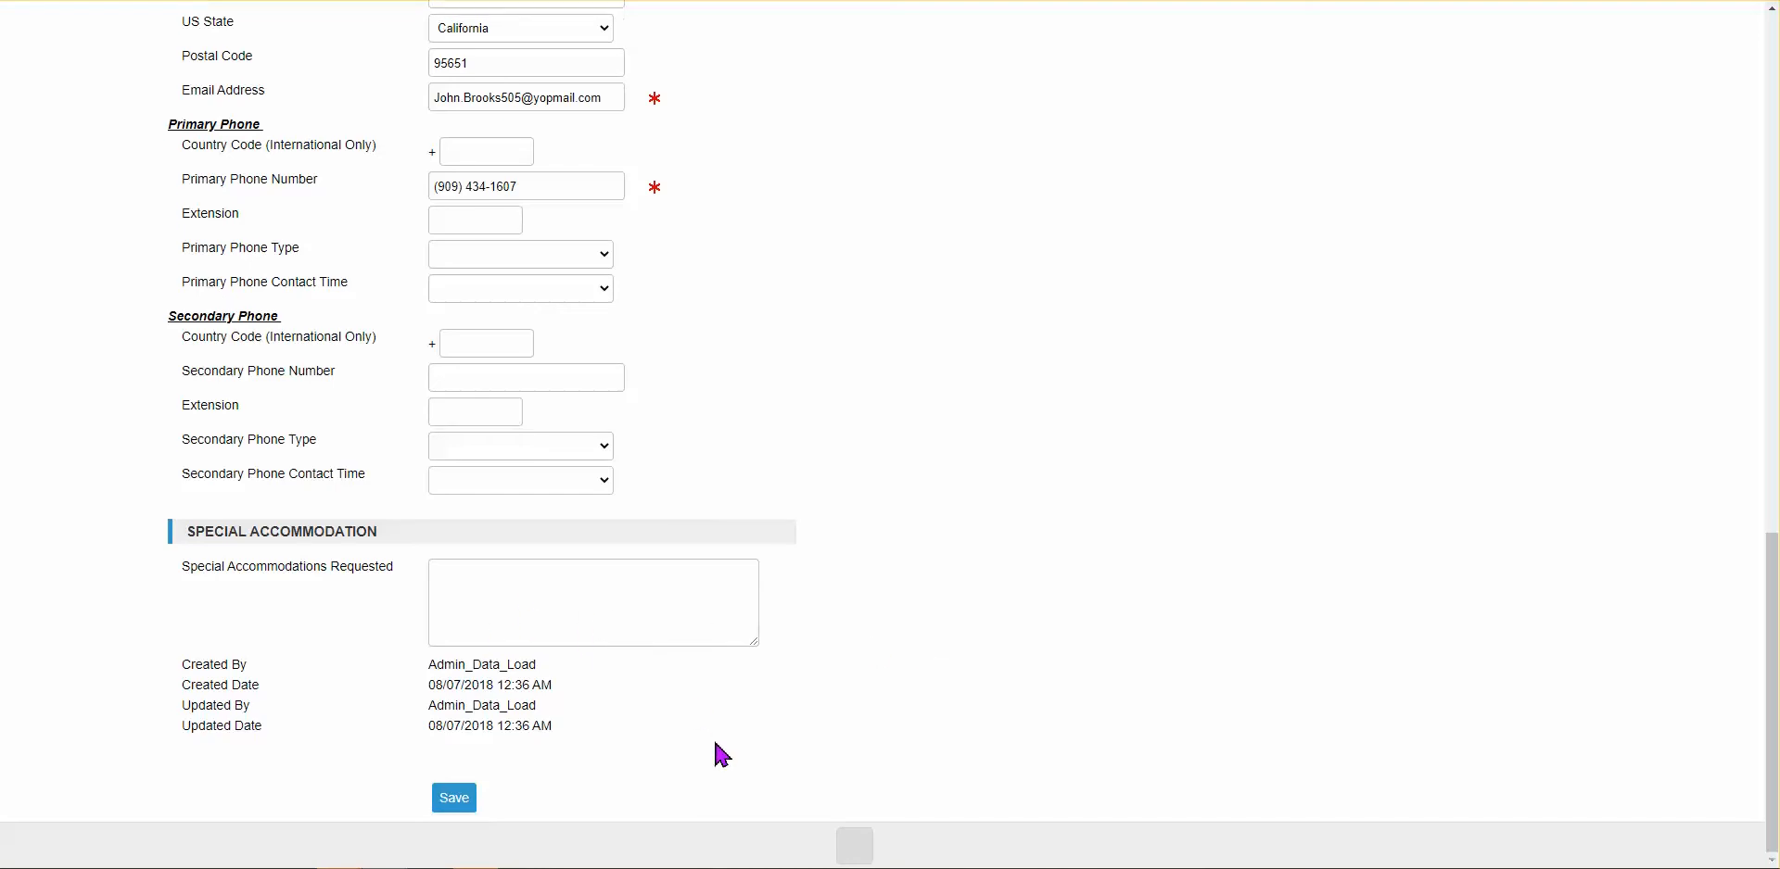
pyautogui.scroll(8, 713, 649)
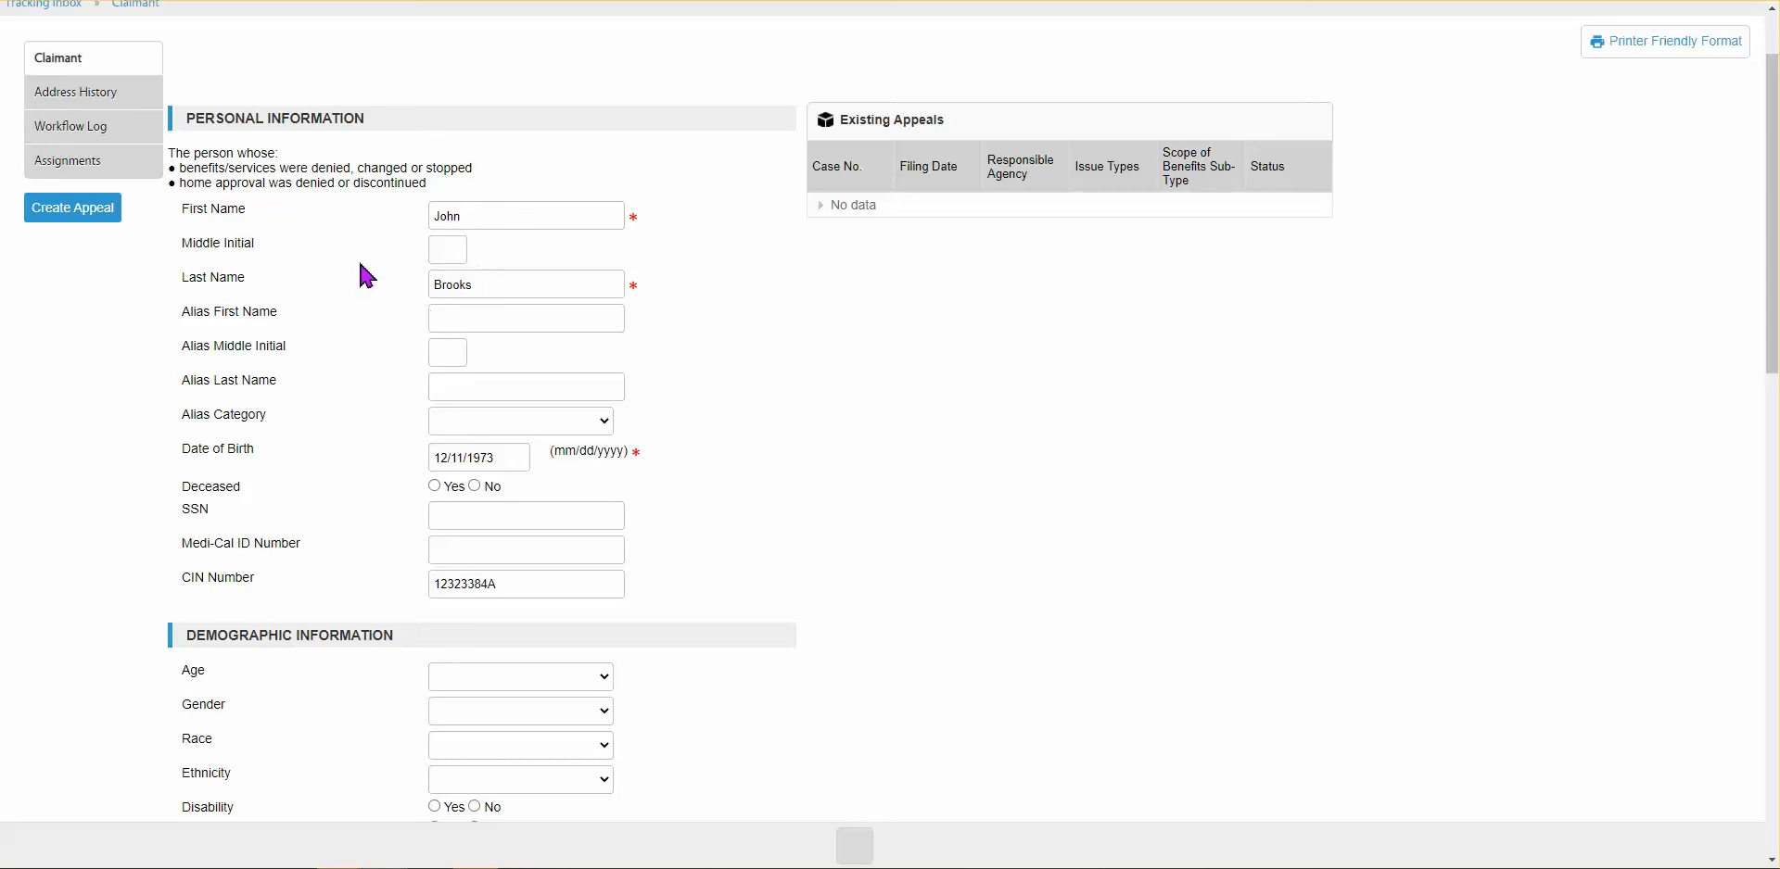
pyautogui.scroll(1, 352, 274)
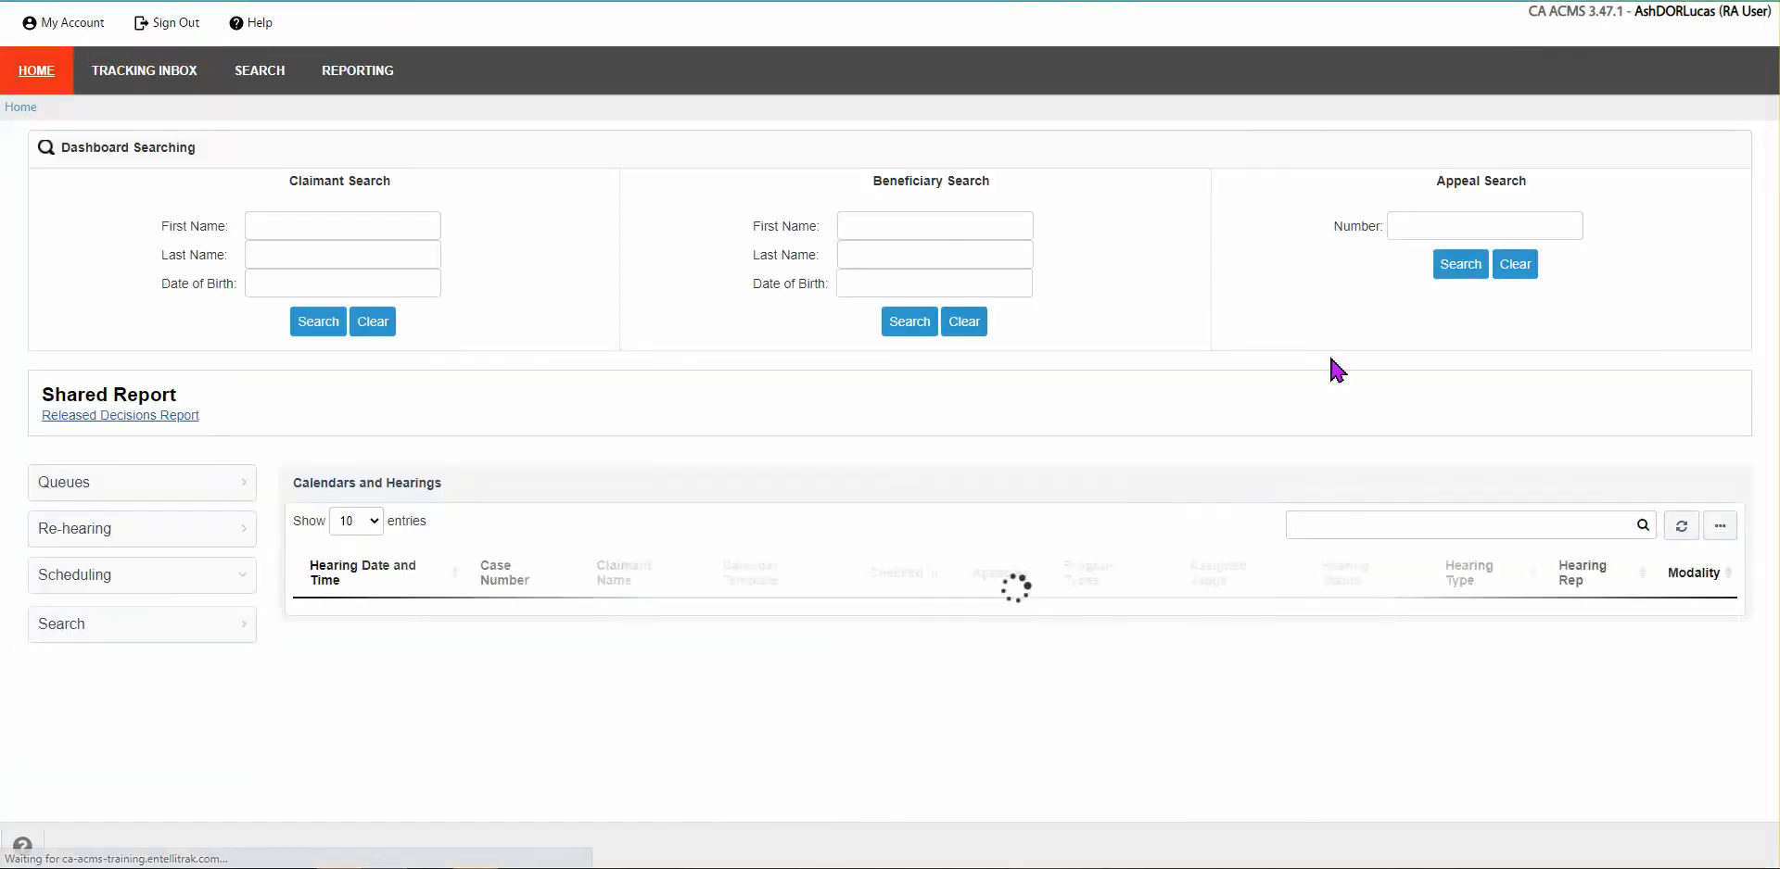
pyautogui.click(1399, 225)
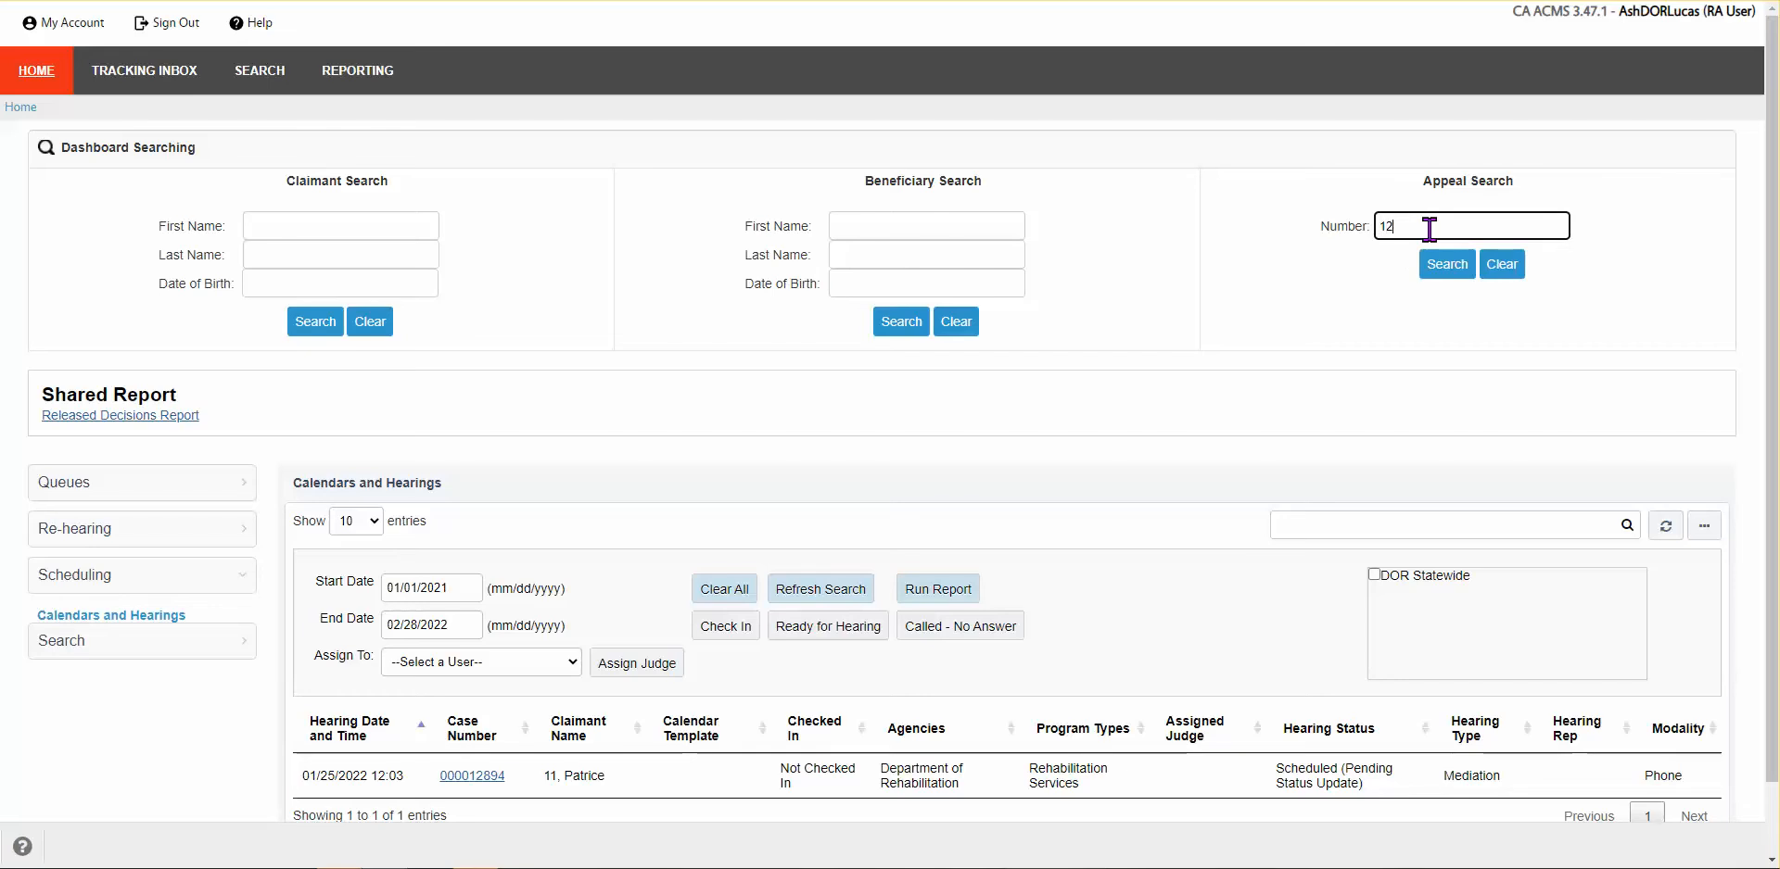
pyautogui.press('Return')
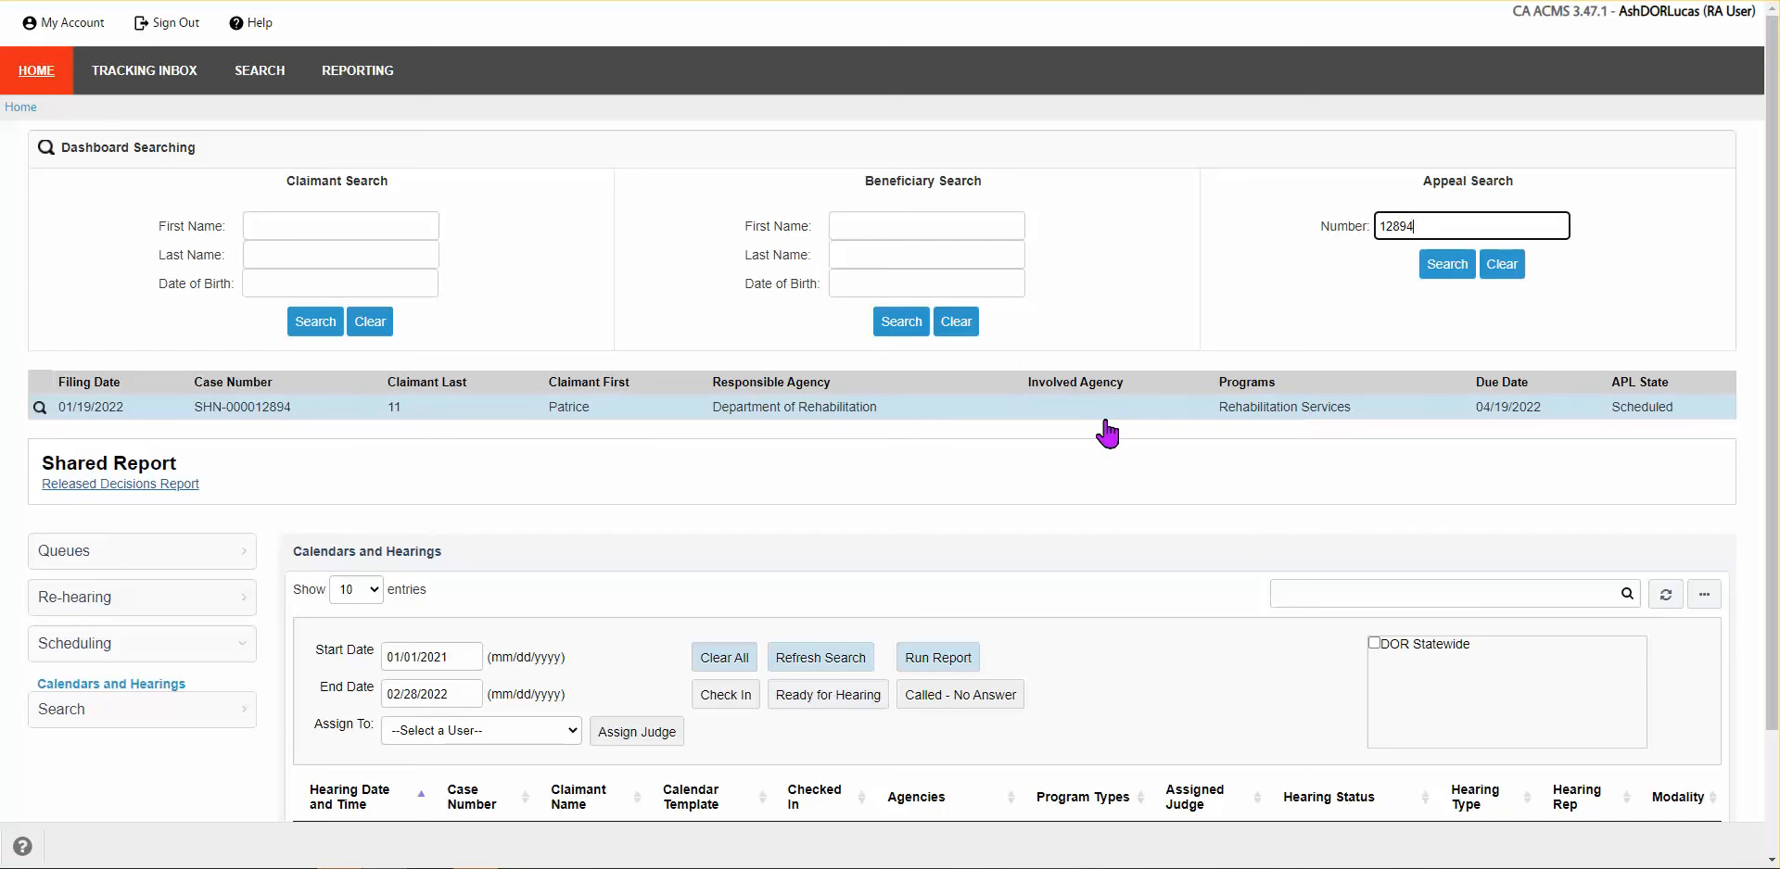
pyautogui.click(837, 424)
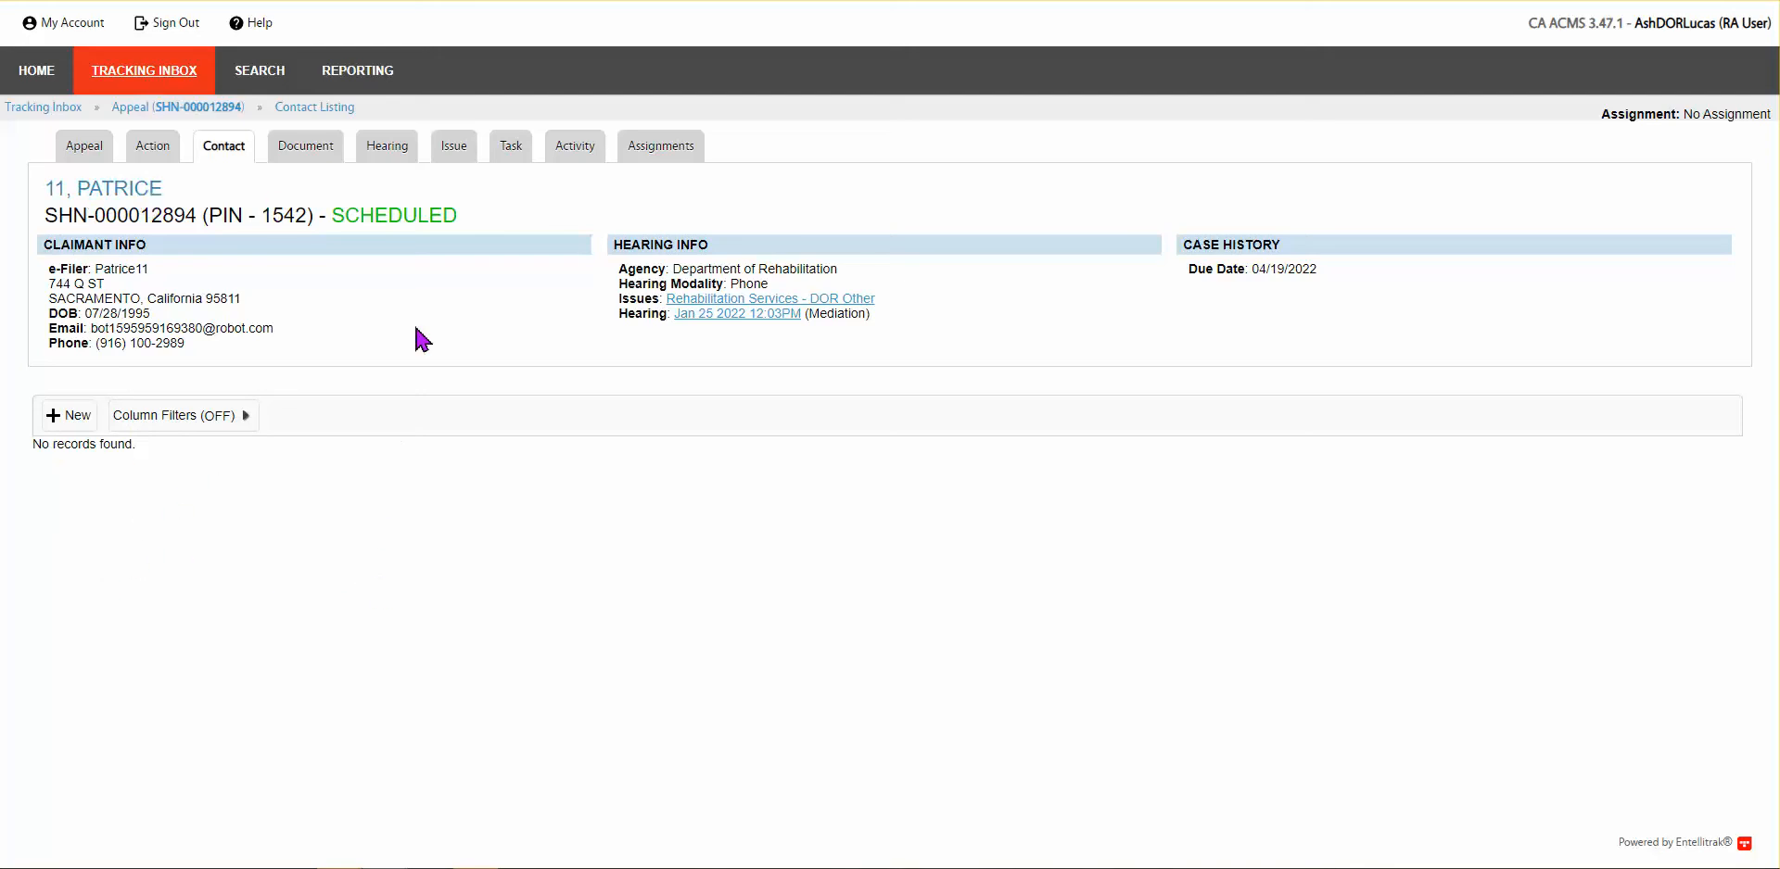
# Step: View the Document tab with the Acknowledgement Letter and Hearing Request Summary
pyautogui.click(298, 151)
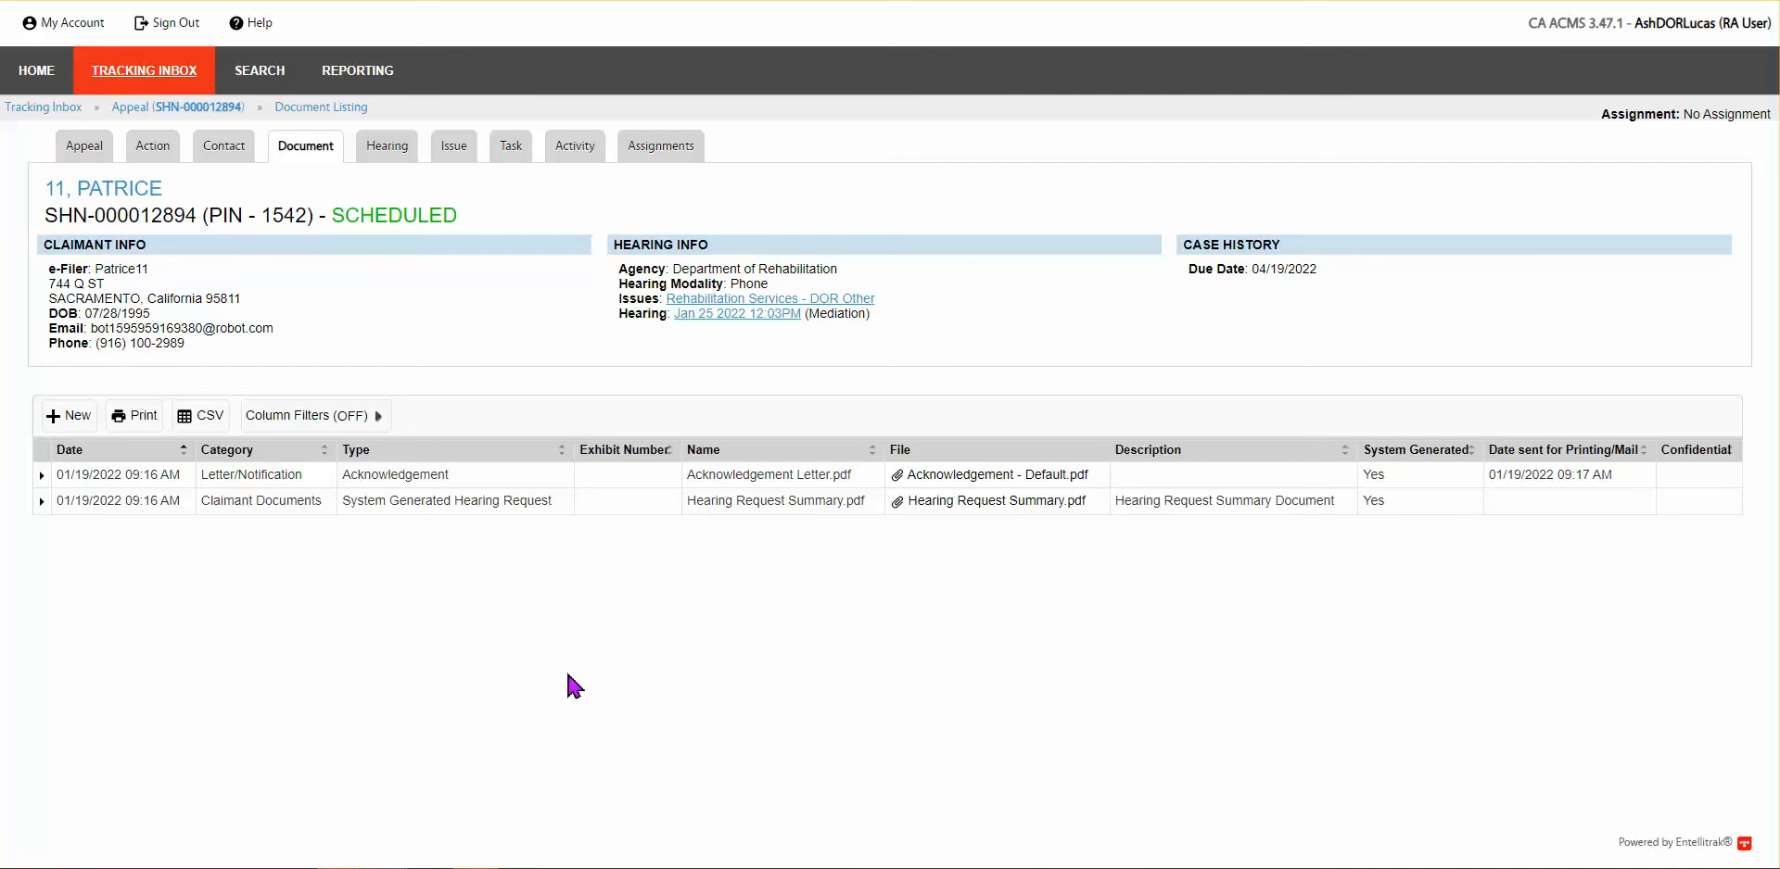
# Step: Check the Hearing tab's scheduled mediation, then view the Rehabilitation Services issue on the Issue tab
pyautogui.click(385, 147)
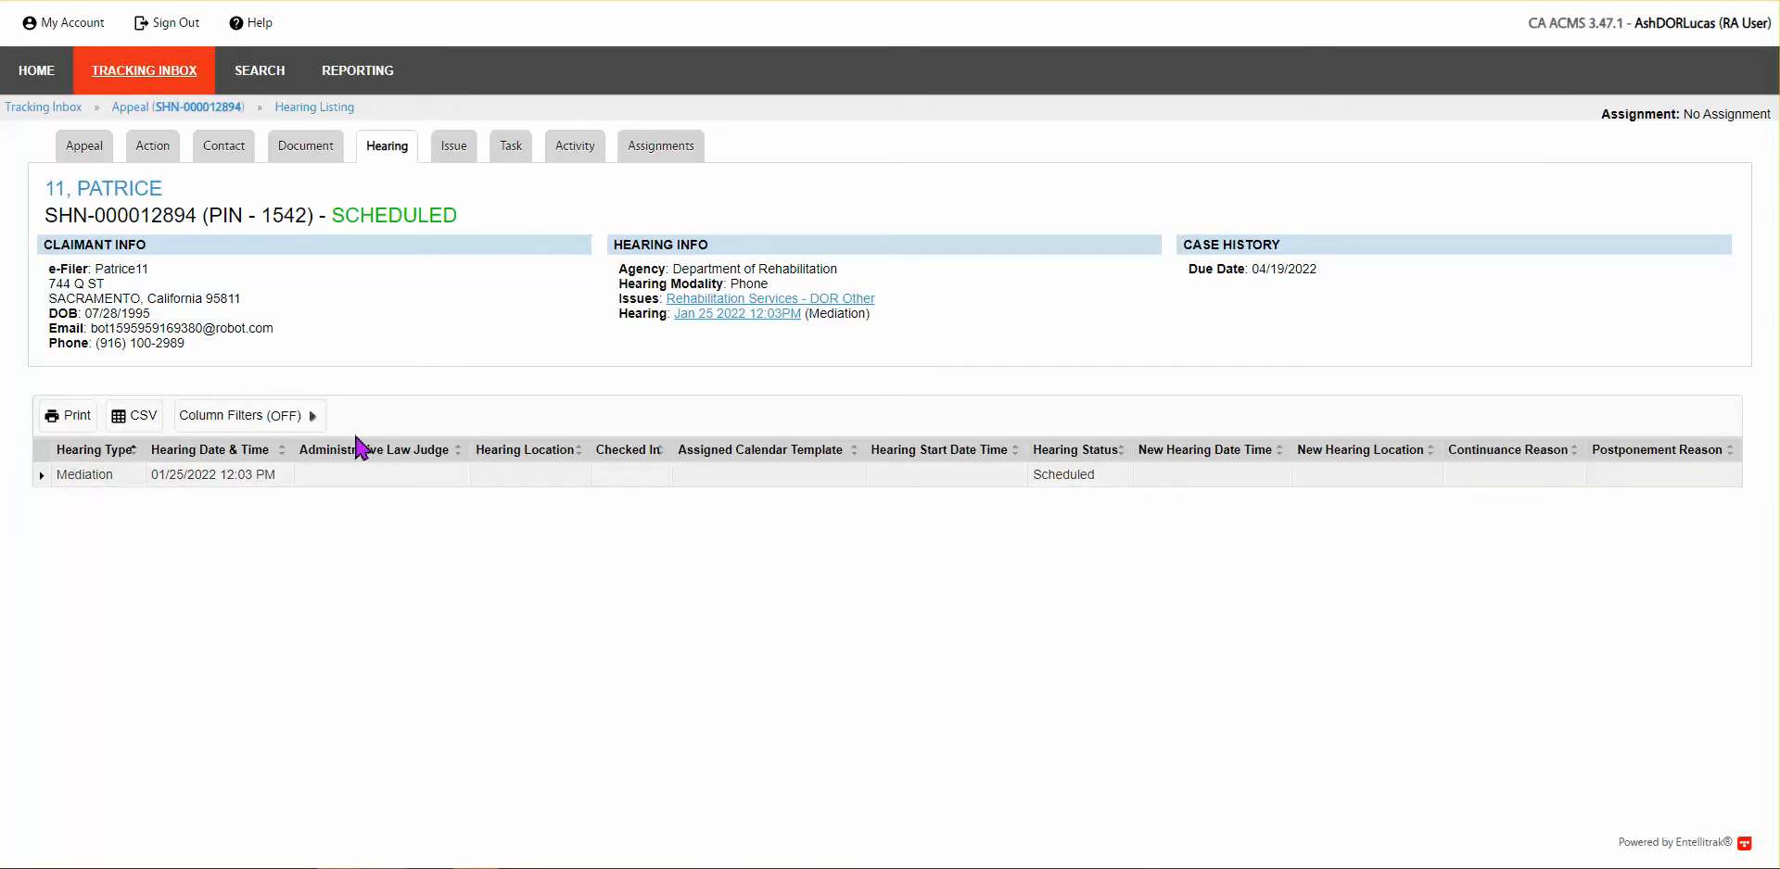
pyautogui.click(451, 153)
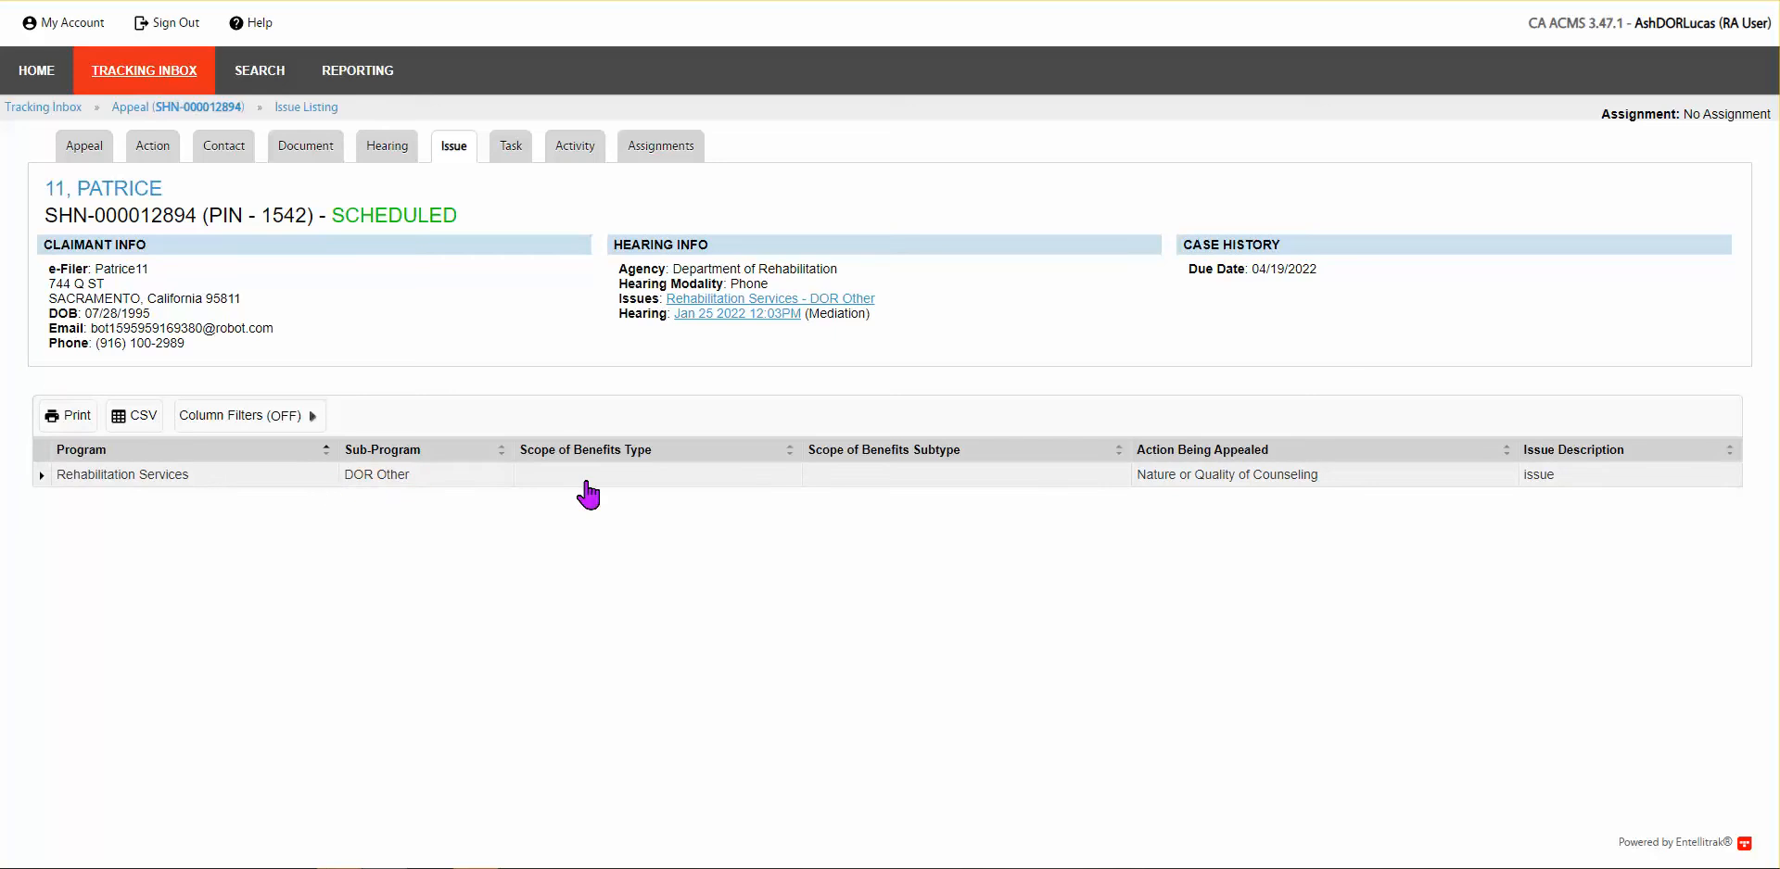
# Step: View the Task tab's four tasks, with Assign Hearing Representative still open
pyautogui.click(512, 153)
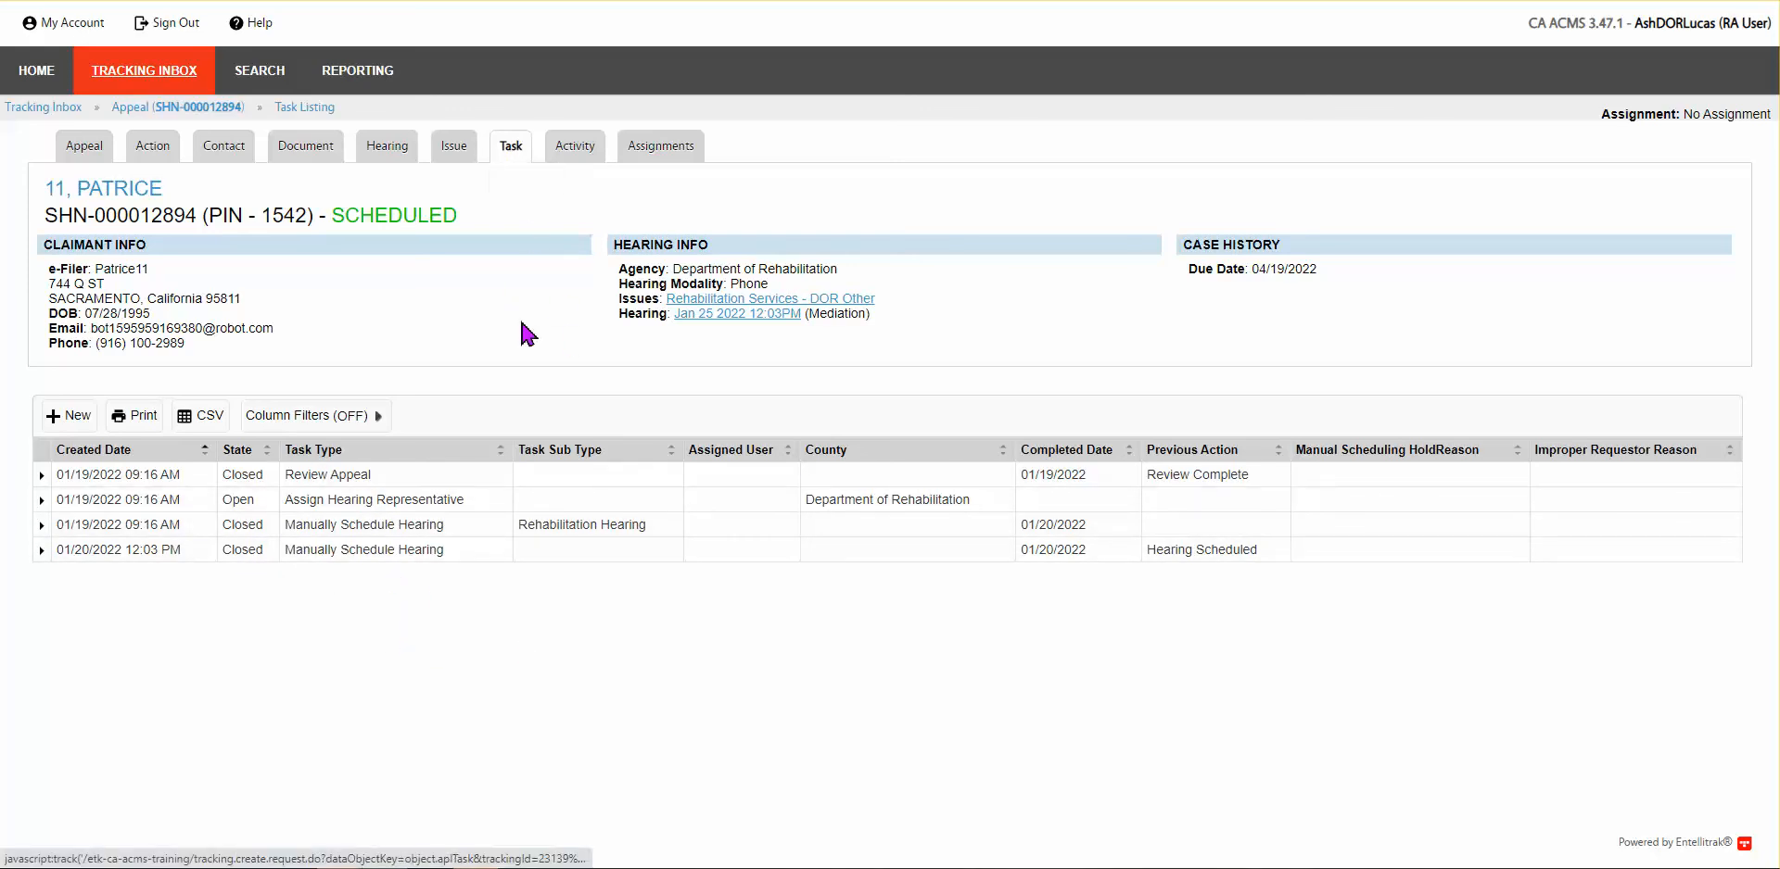
# Step: Scroll through the Activity tab's Appeal Action Log, then return to the Appeal summary tab
pyautogui.click(575, 148)
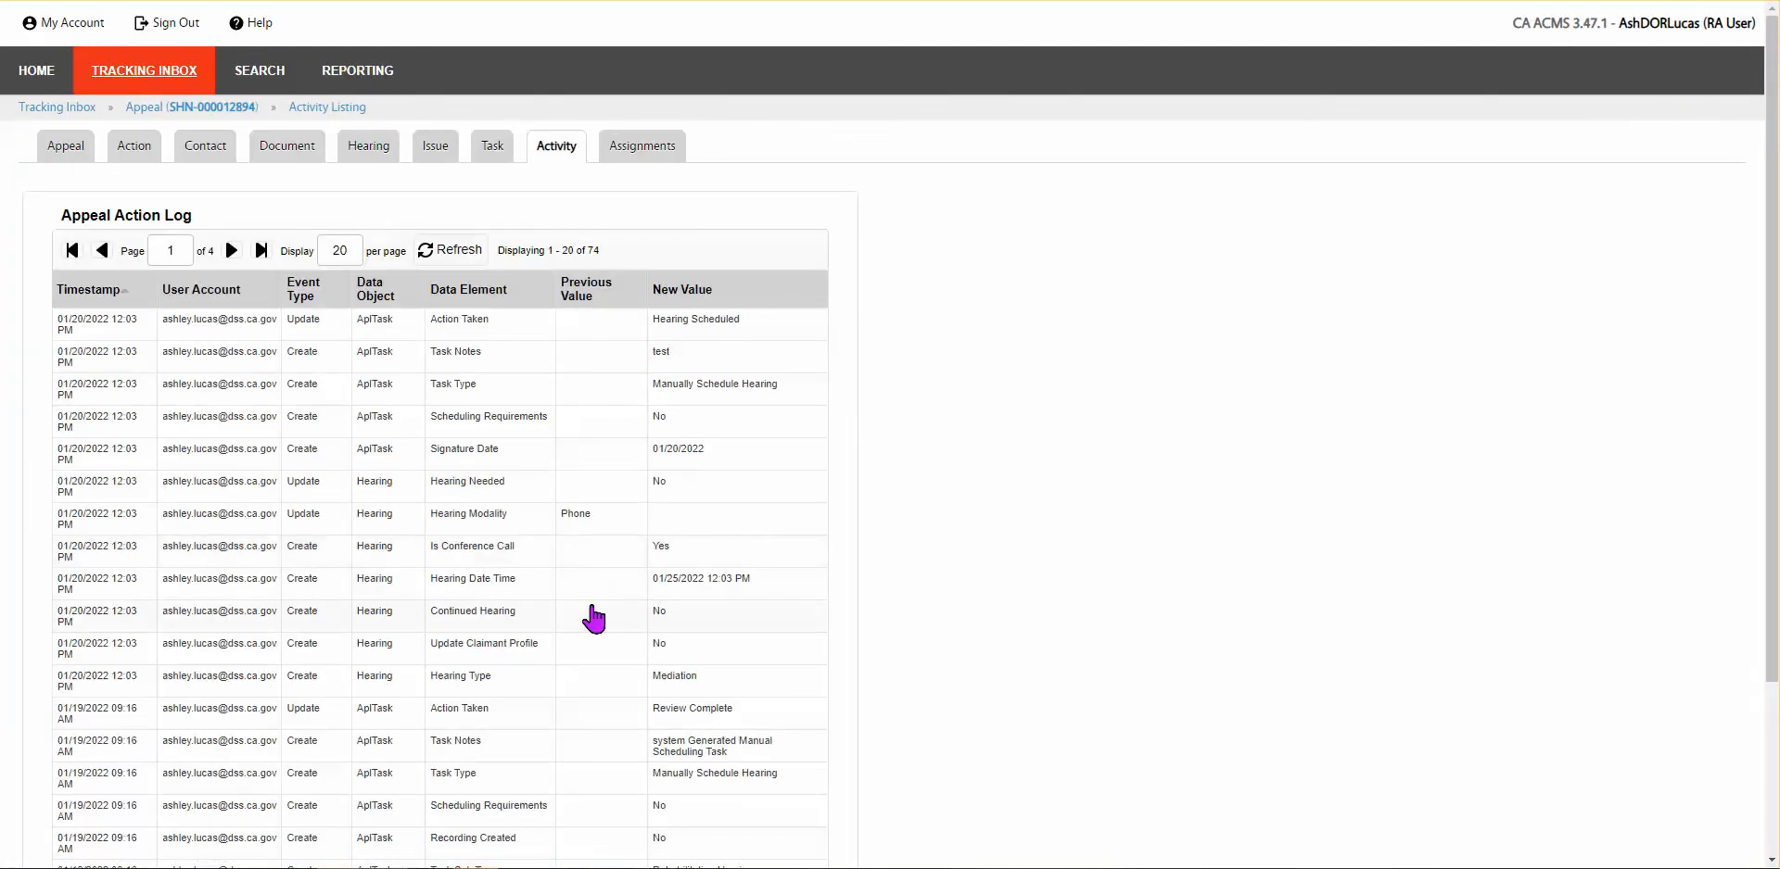
pyautogui.scroll(-1, 594, 619)
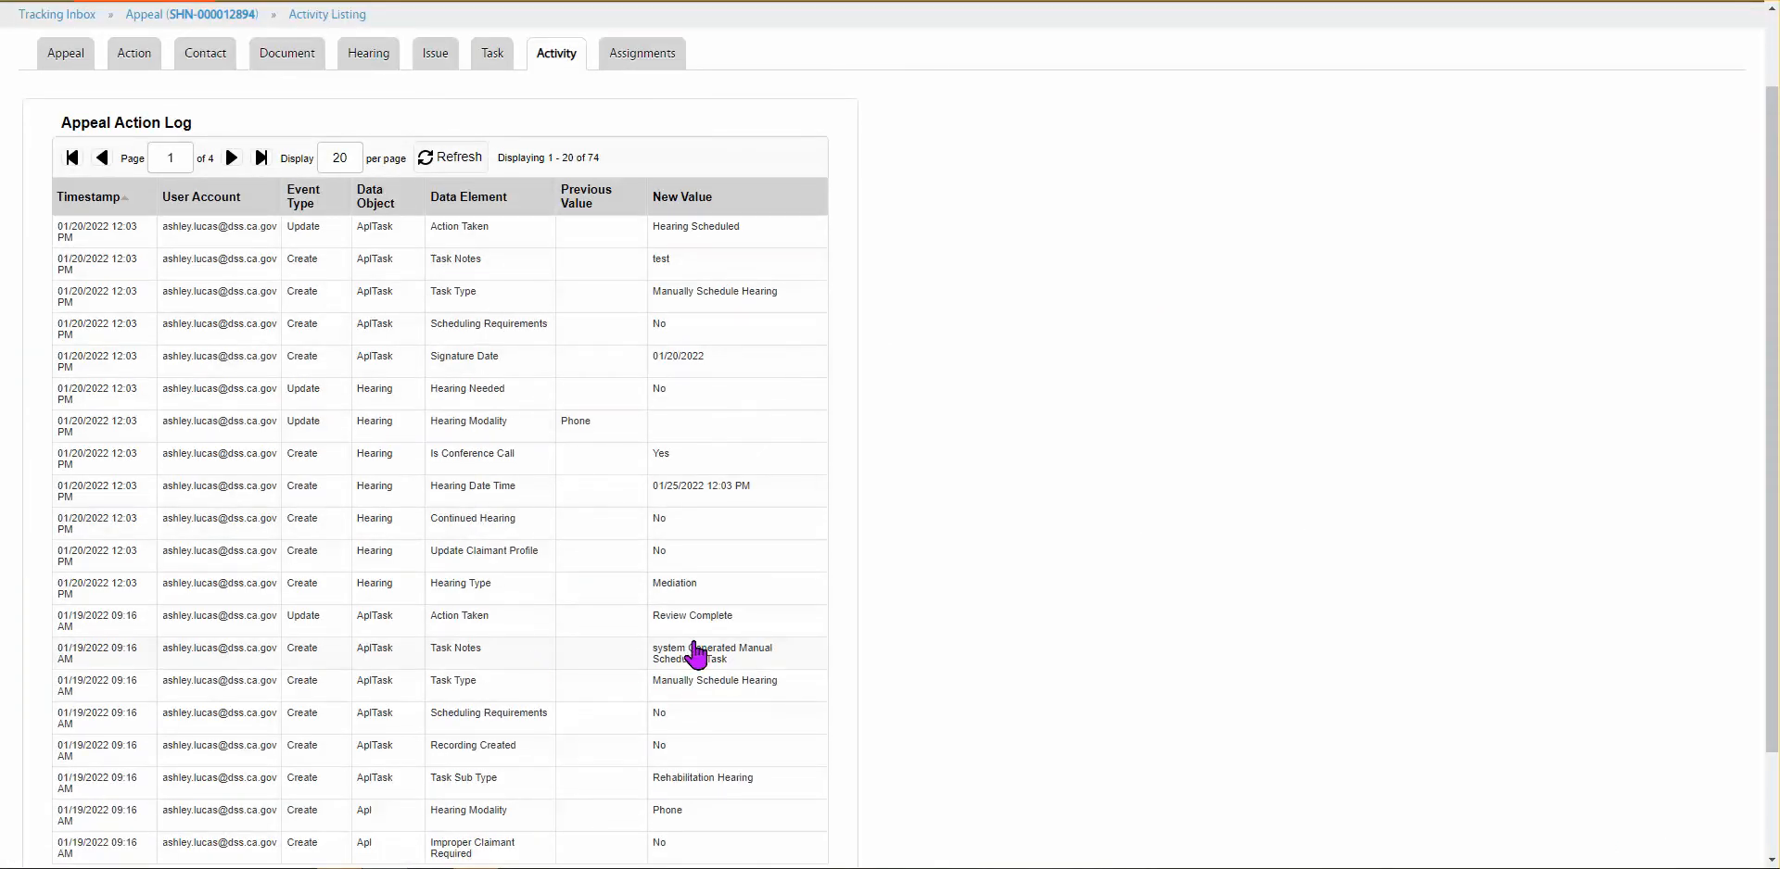
pyautogui.scroll(-2, 697, 655)
pyautogui.scroll(1, 696, 655)
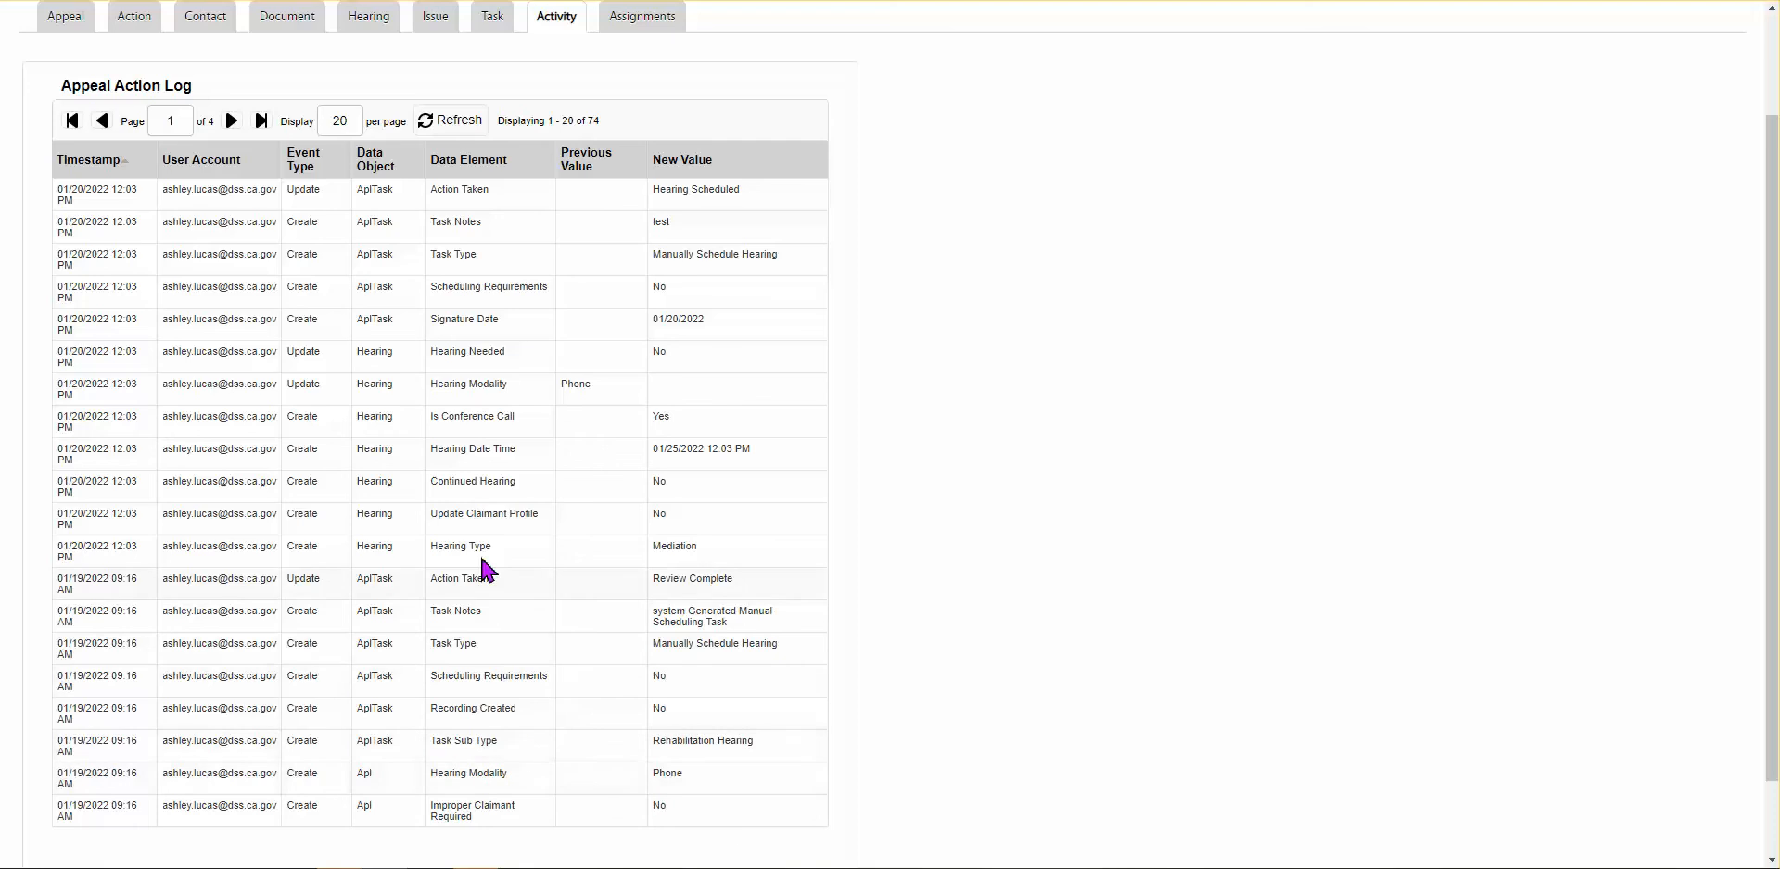
pyautogui.scroll(1, 509, 448)
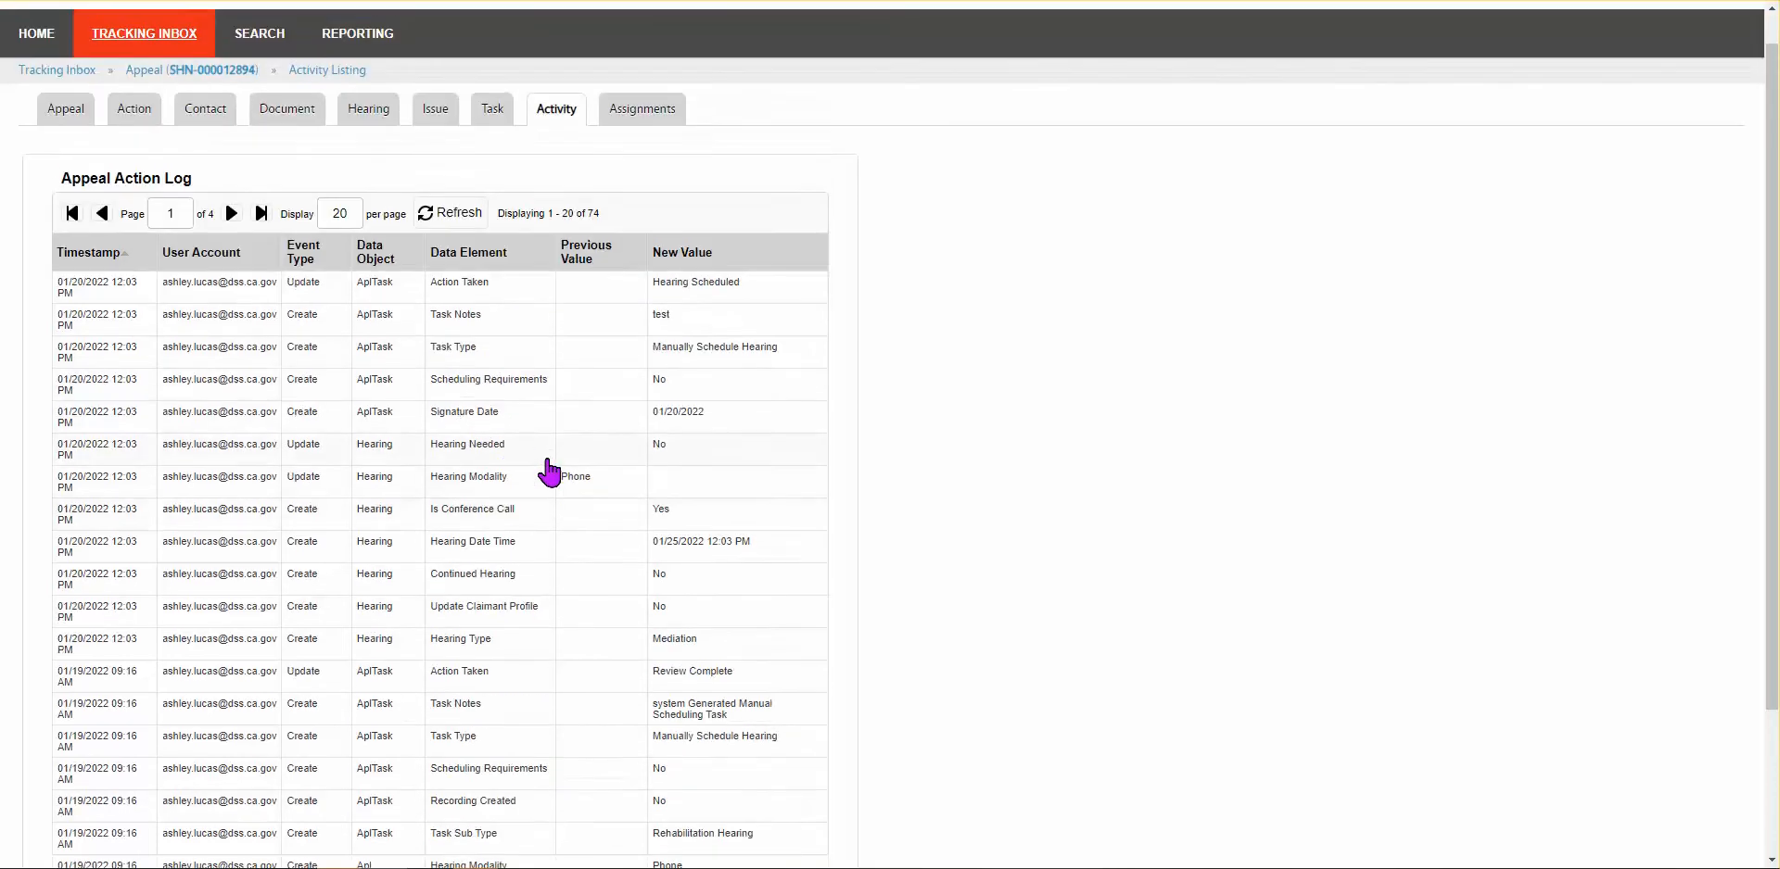
pyautogui.scroll(1, 637, 533)
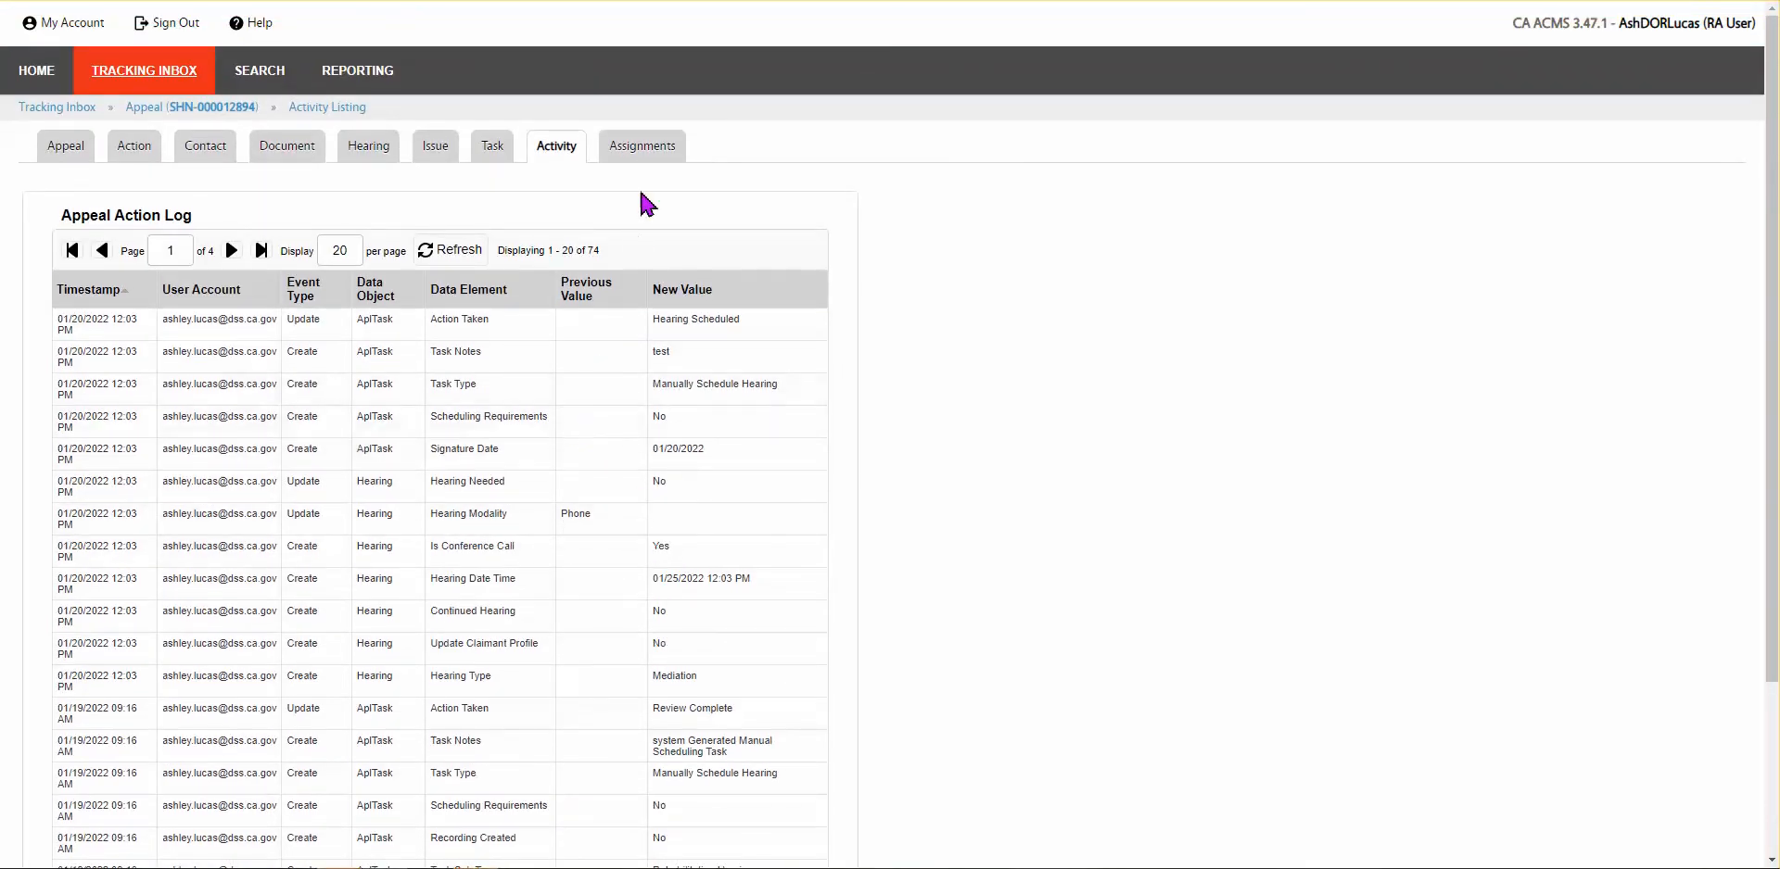
pyautogui.moveTo(643, 151)
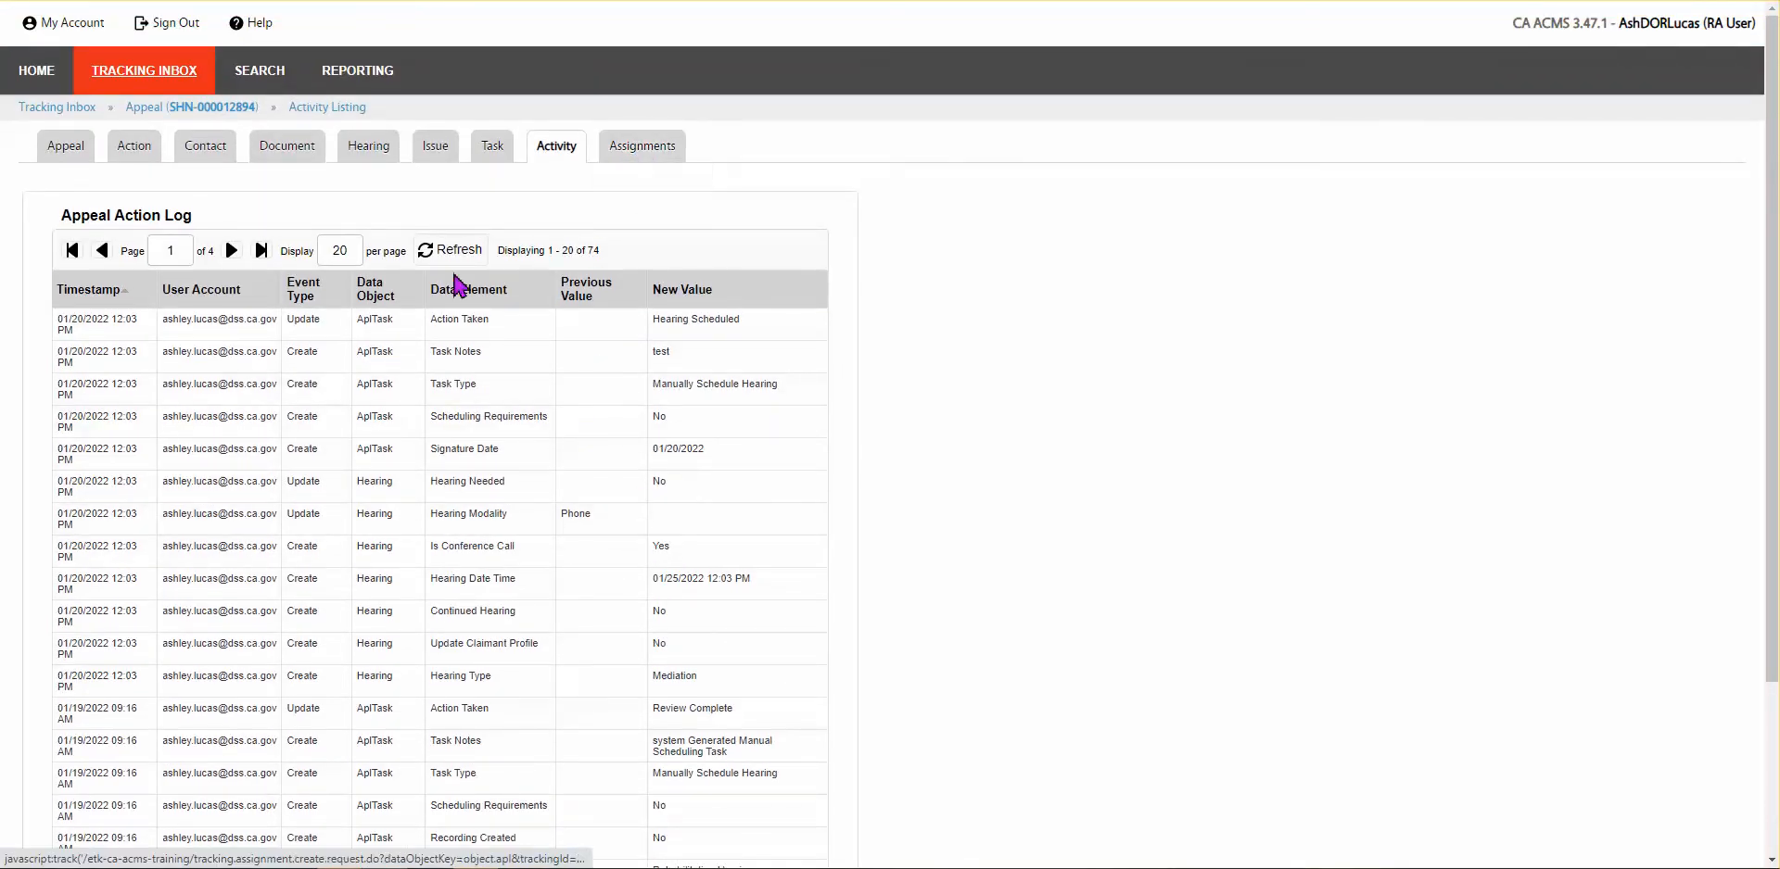
pyautogui.moveTo(131, 155)
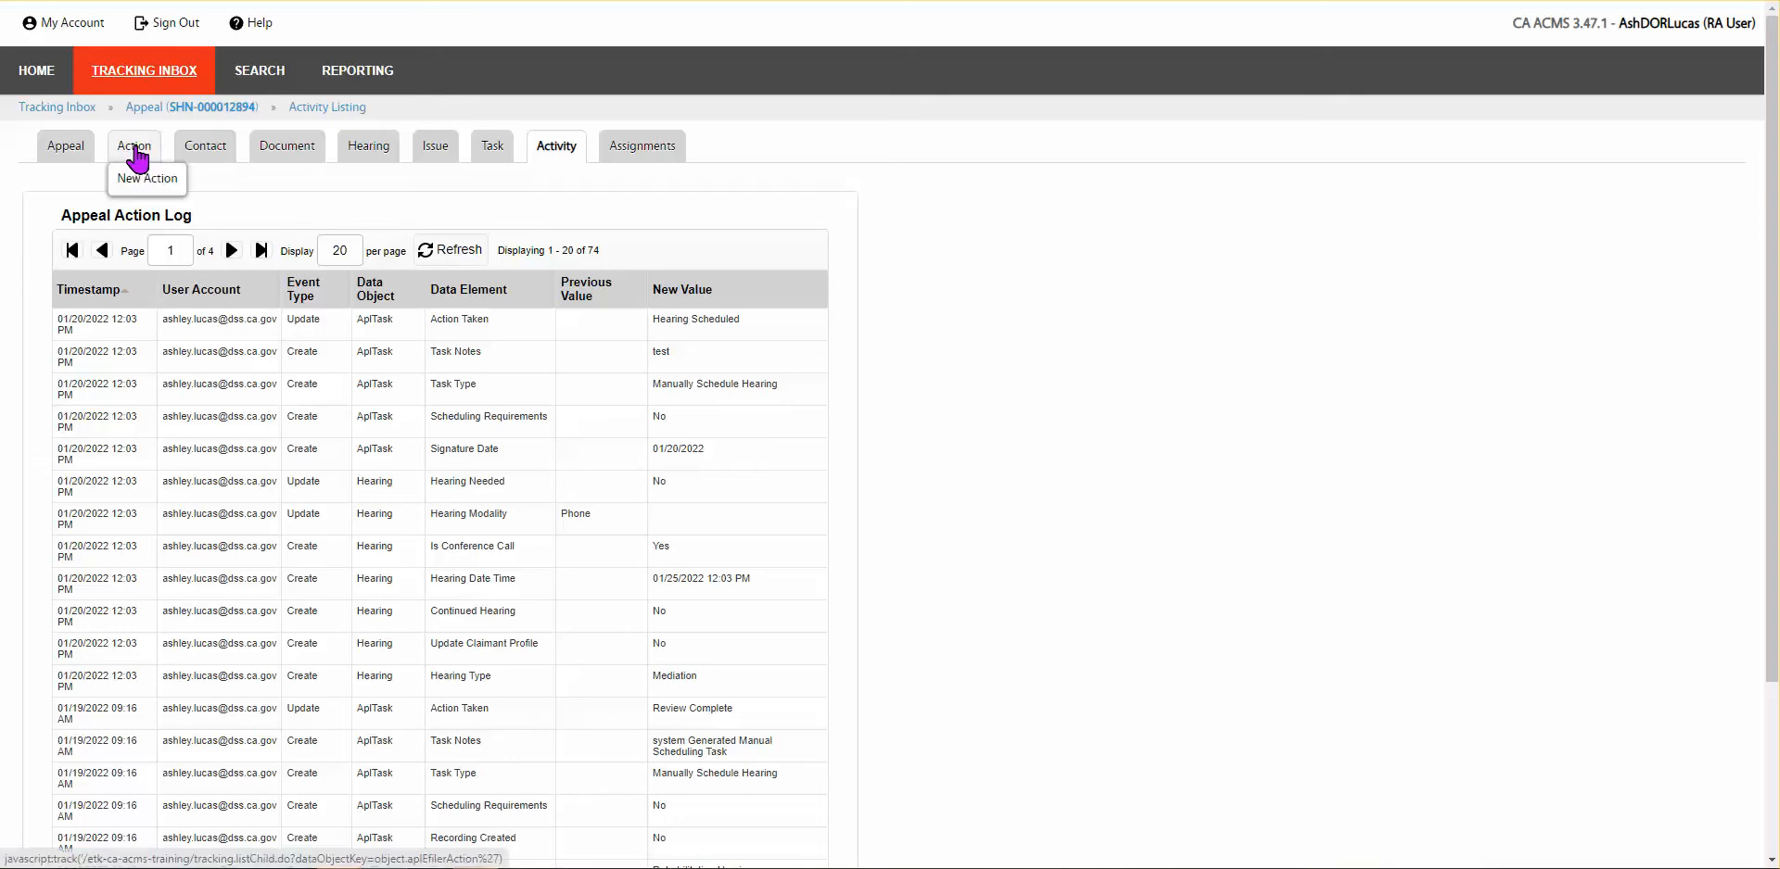
pyautogui.click(69, 159)
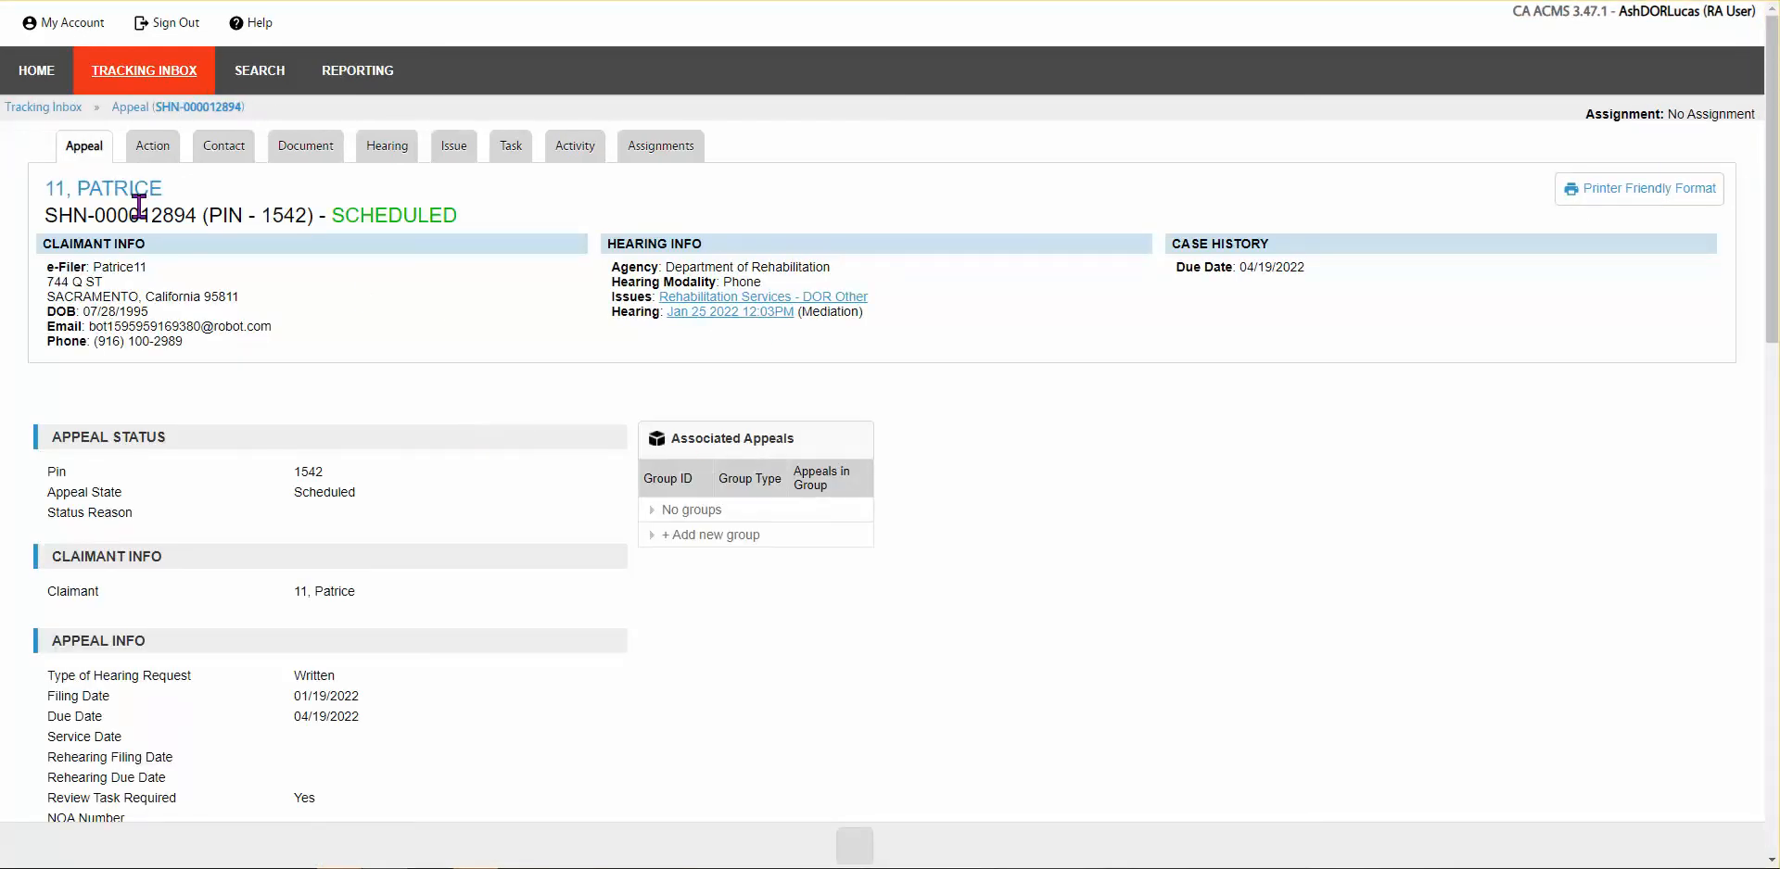
# Step: Open the Cases Without Hearing Rep work queue from the home dashboard
pyautogui.click(33, 86)
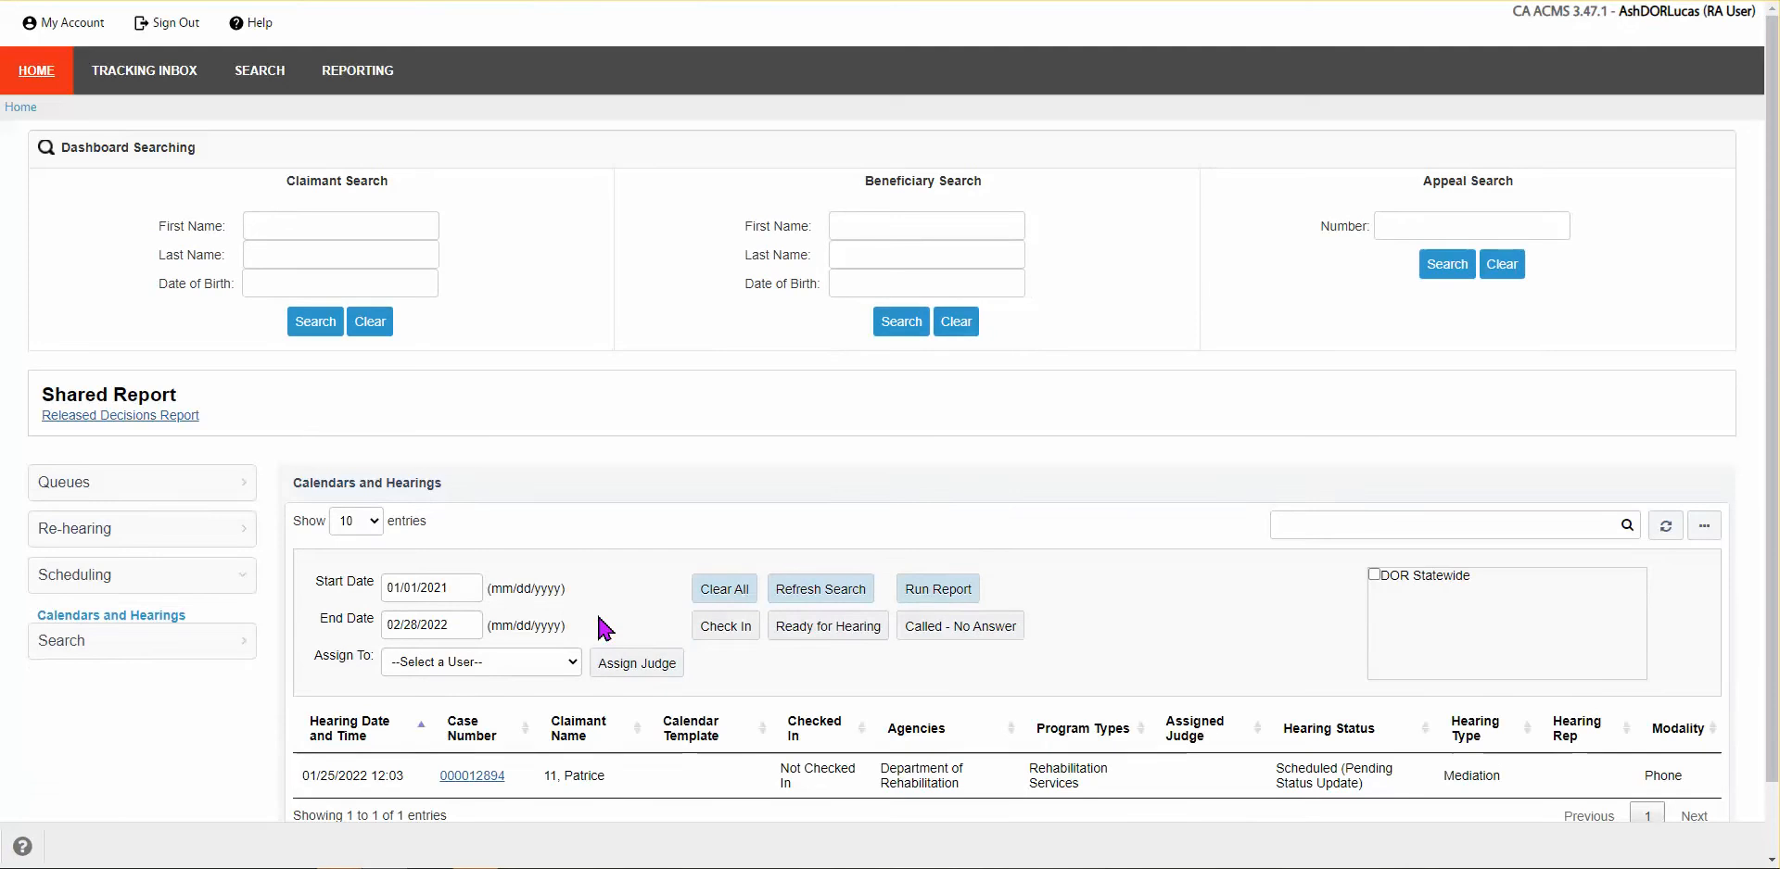
pyautogui.scroll(-2, 605, 630)
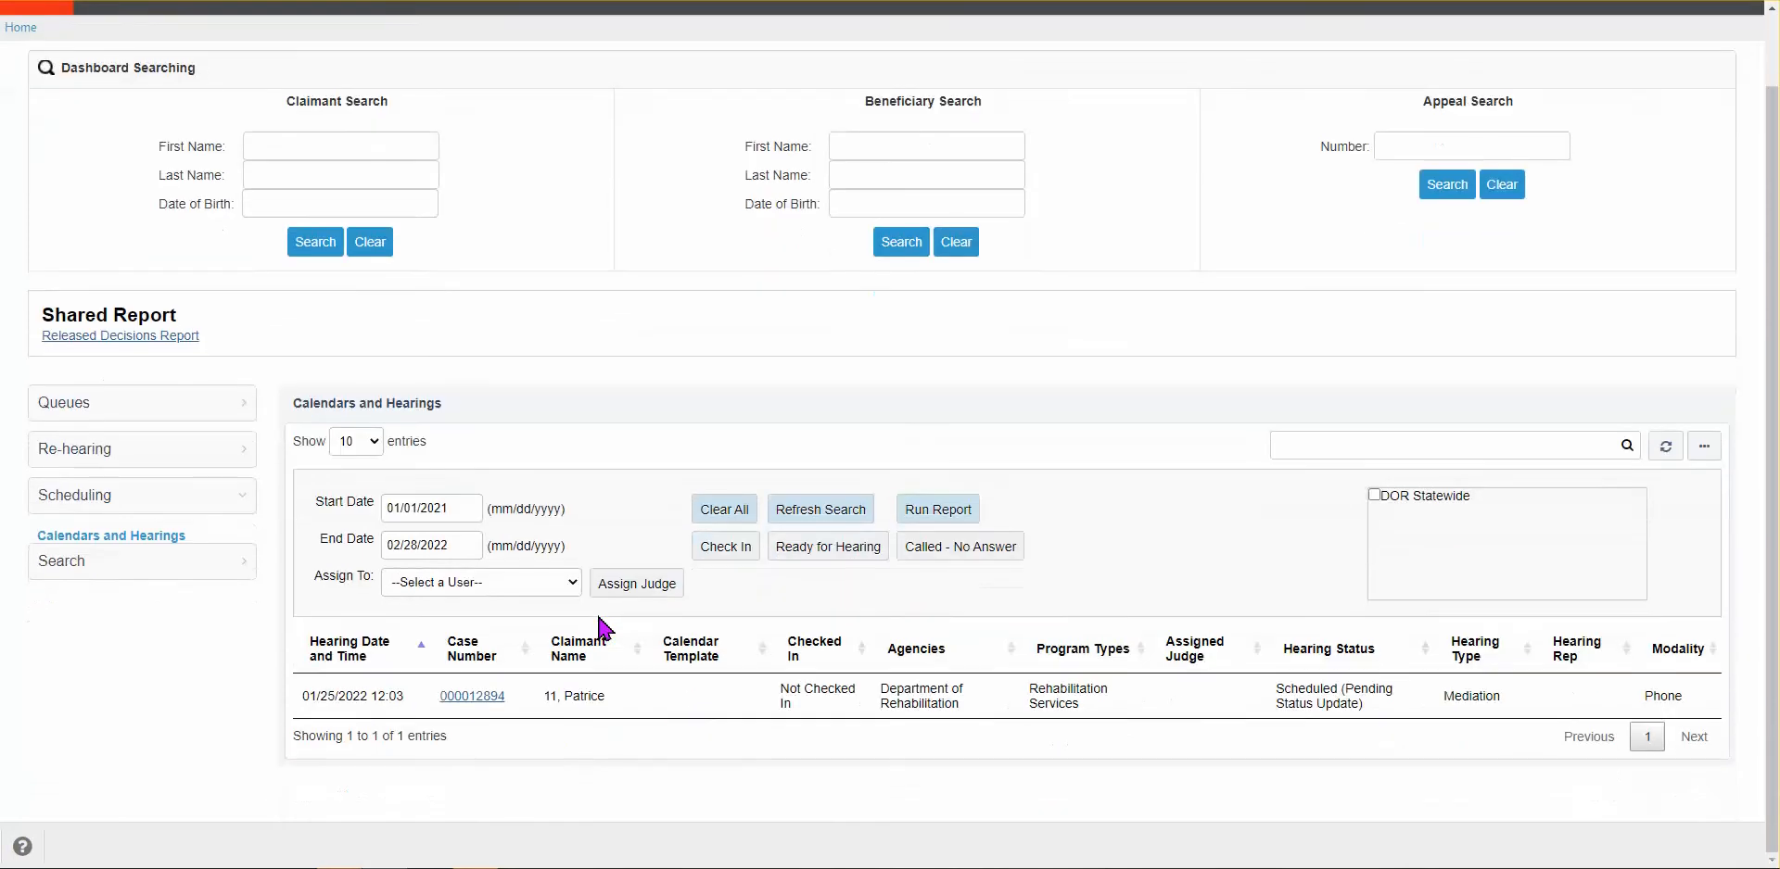
pyautogui.click(64, 404)
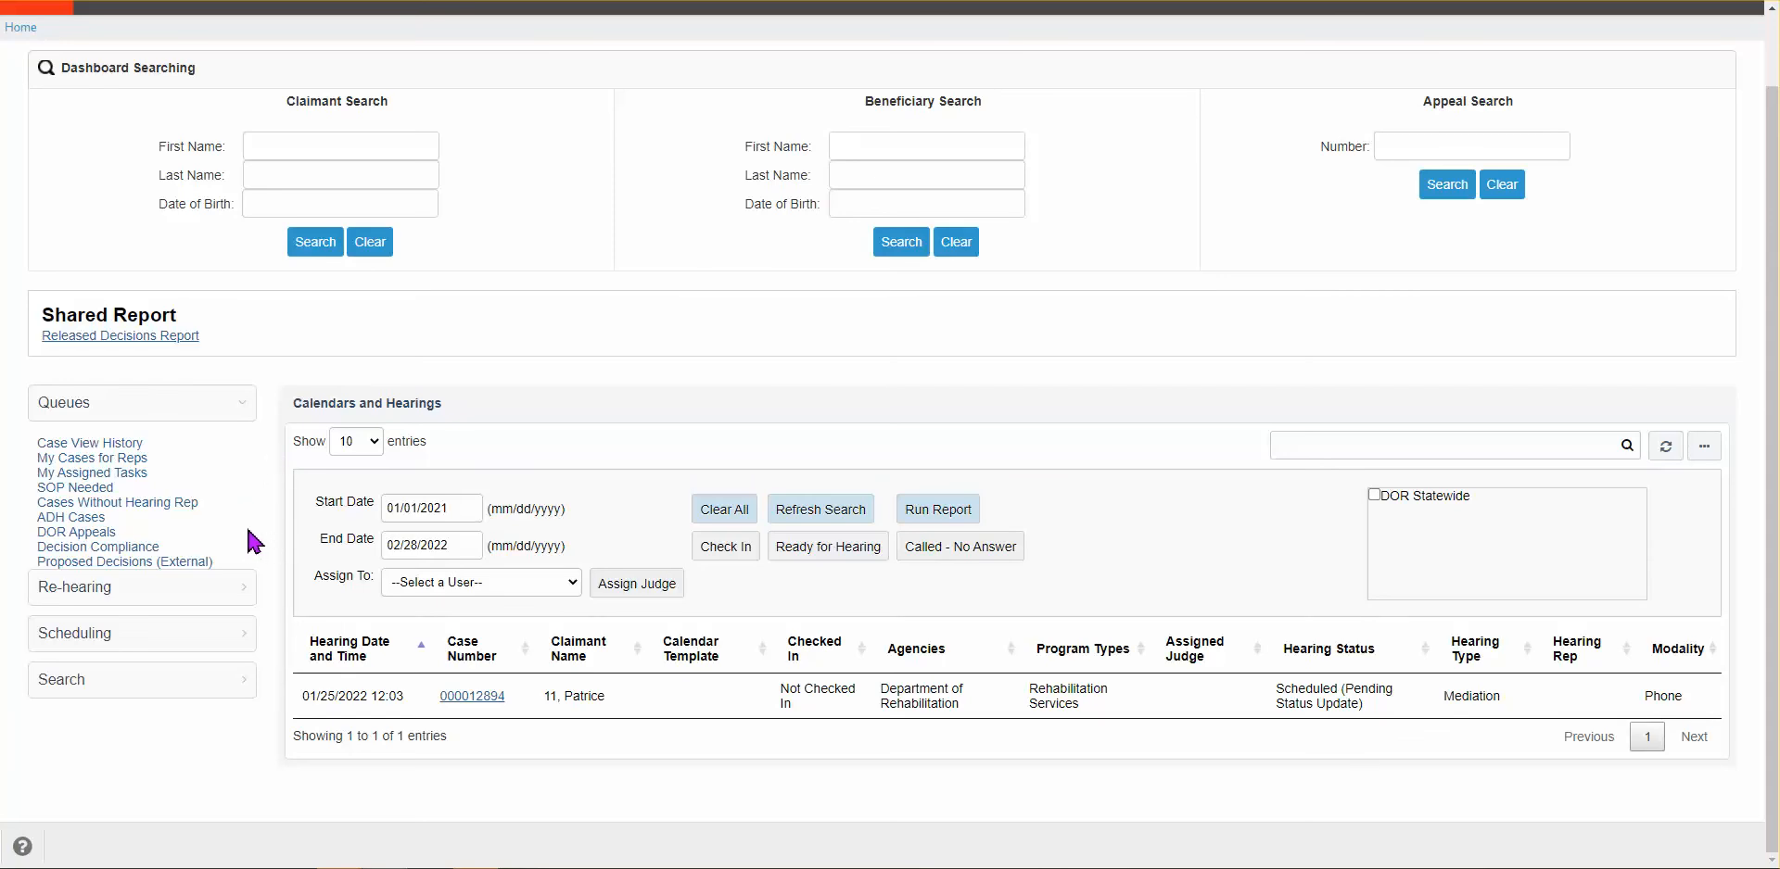
pyautogui.click(139, 504)
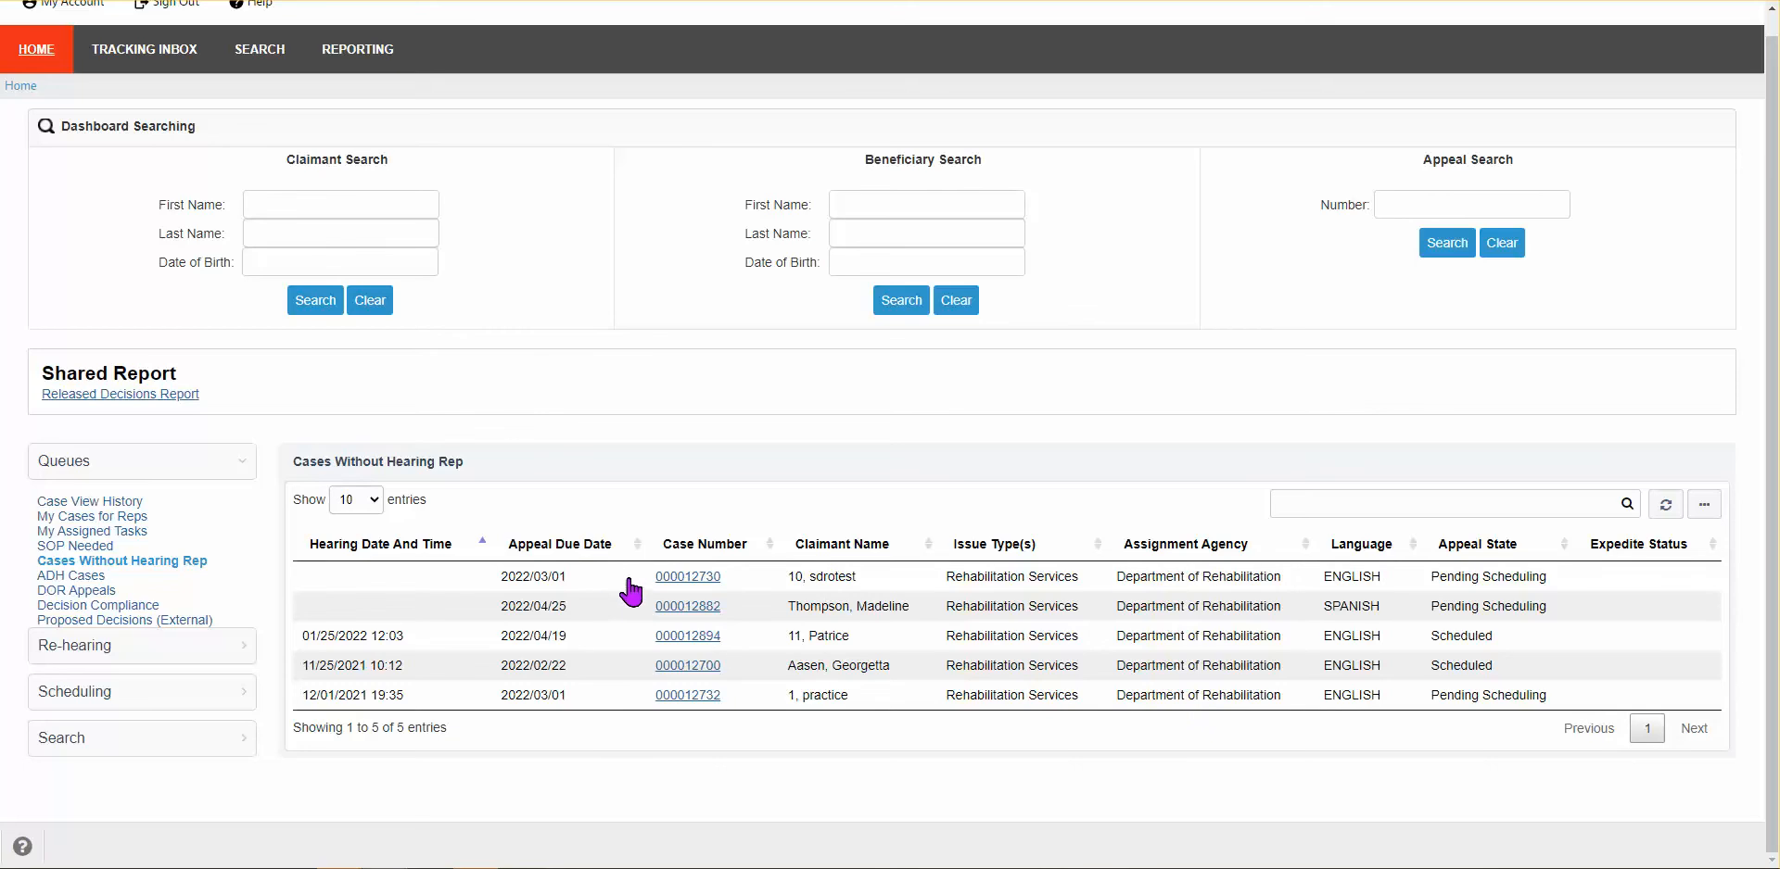
pyautogui.click(688, 606)
pyautogui.click(675, 697)
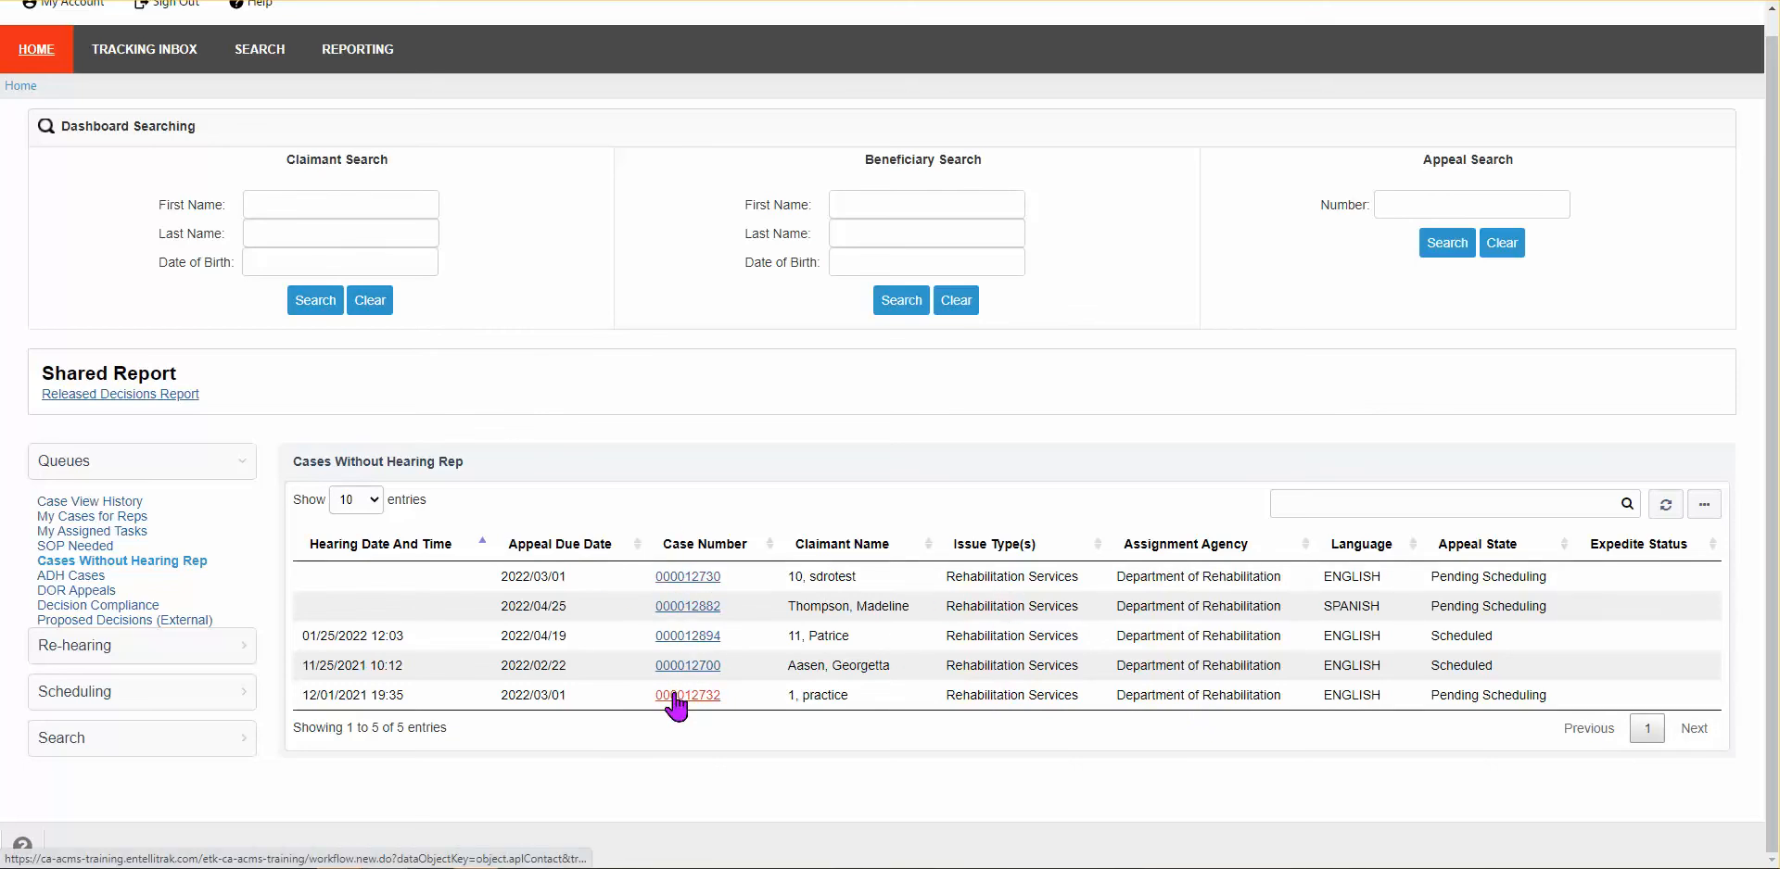
pyautogui.click(694, 578)
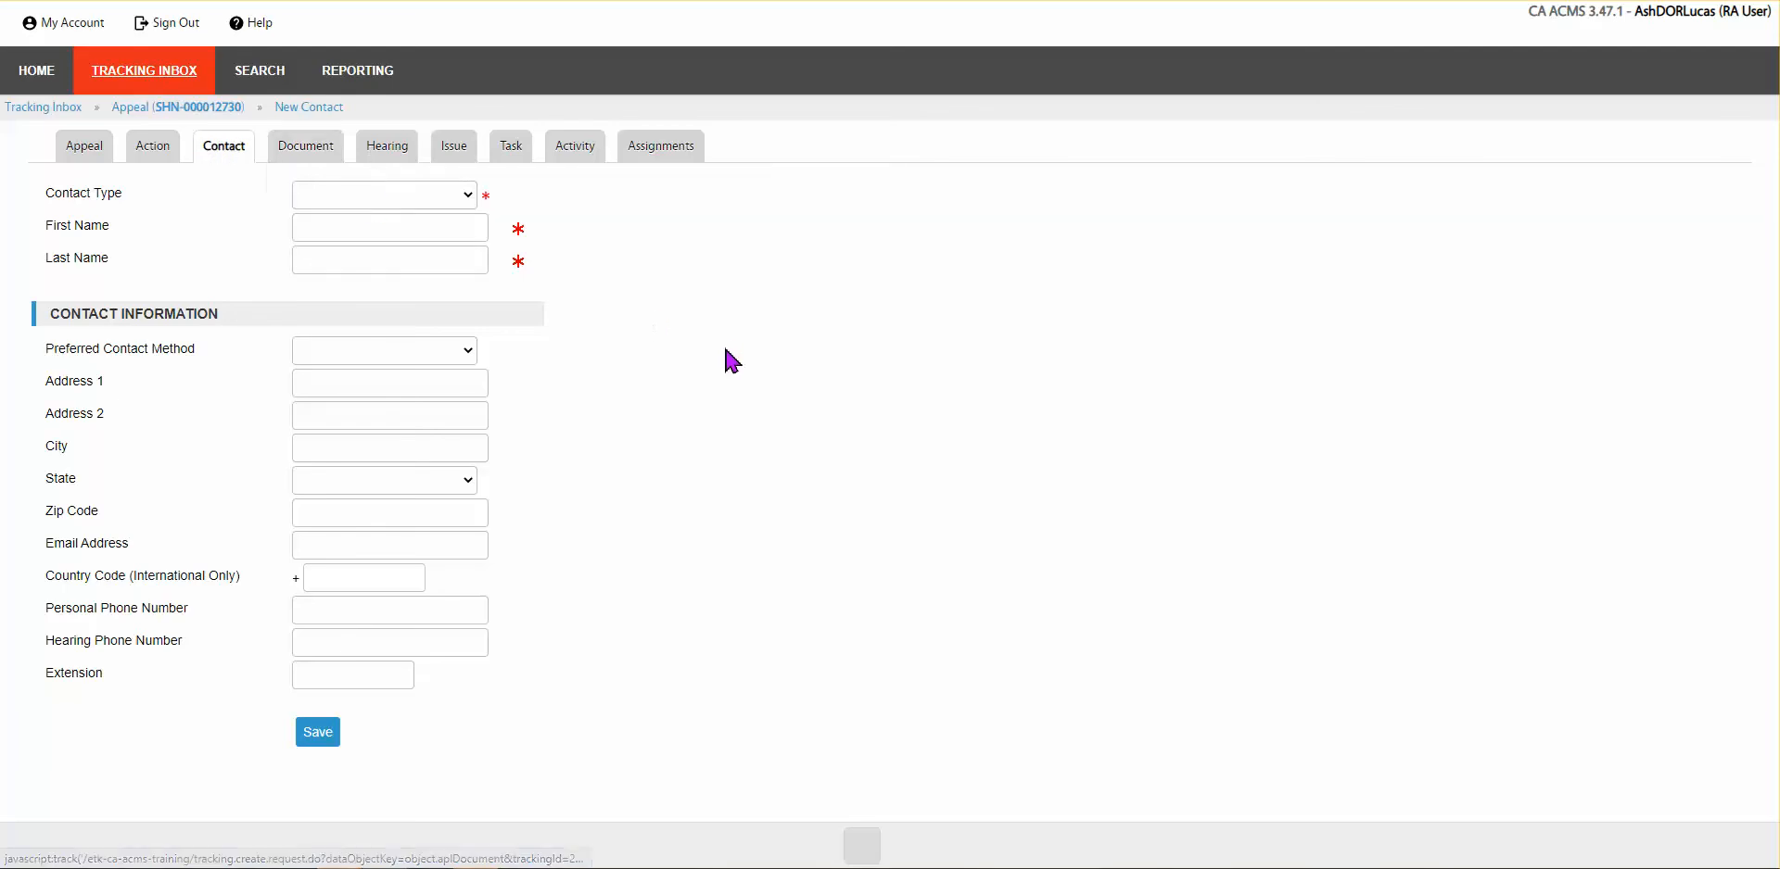
# Step: Set Contact Type to Primary Hearing Representative, agency to Department of Rehabilitation, and User to the DOR user
pyautogui.click(426, 197)
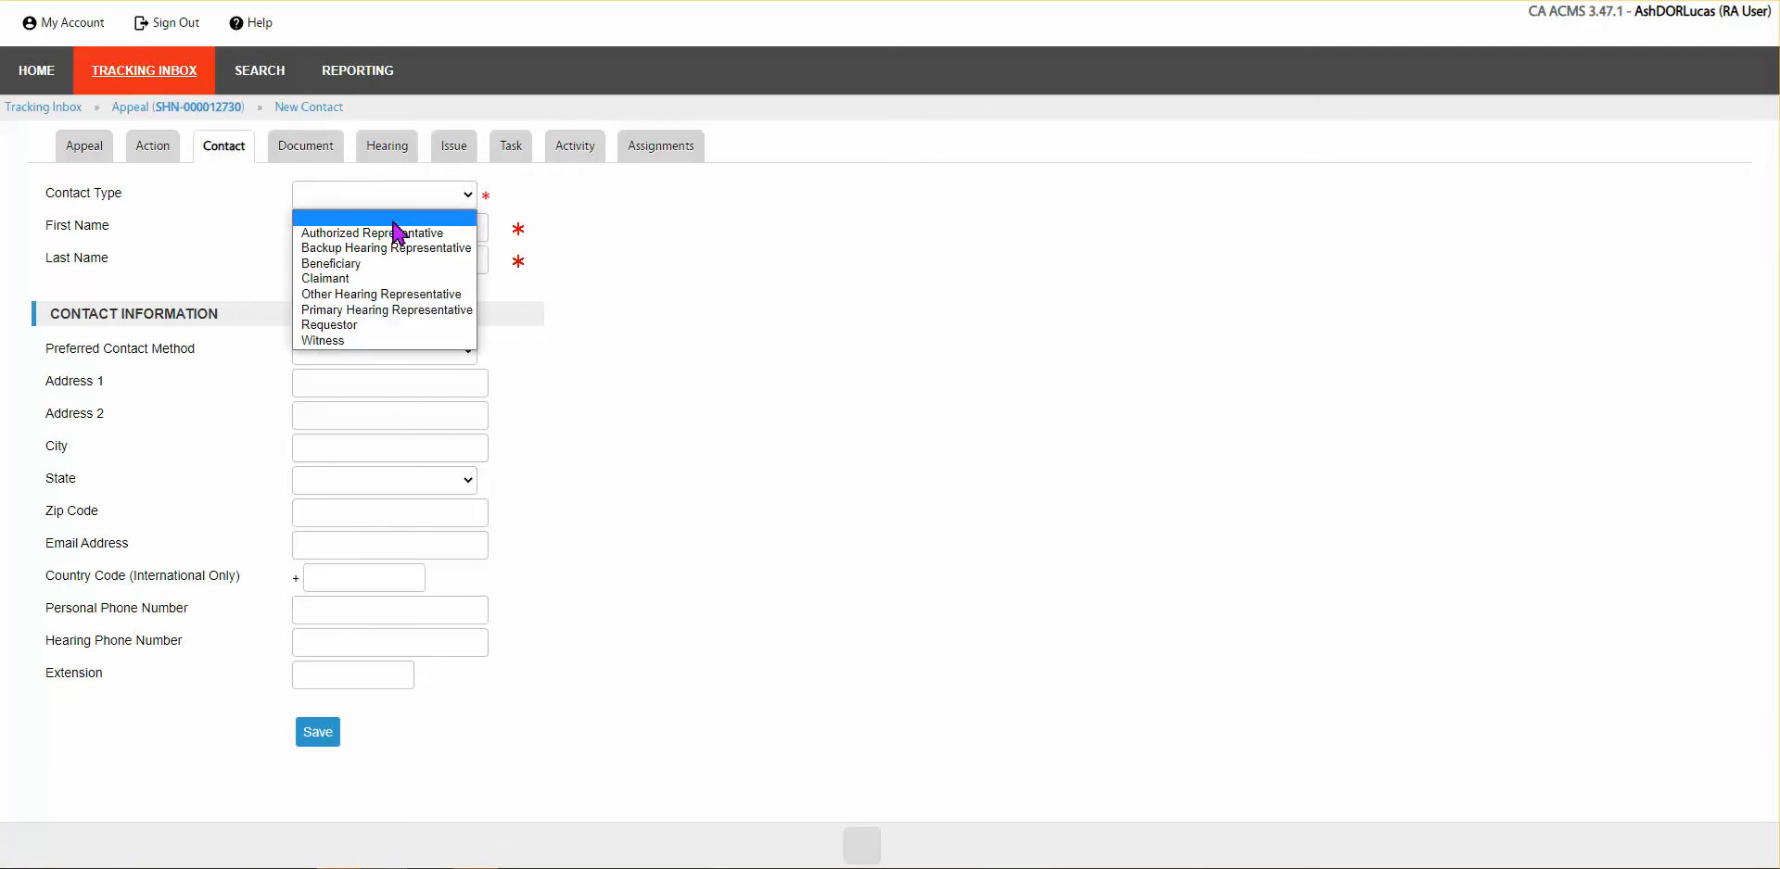
pyautogui.click(385, 314)
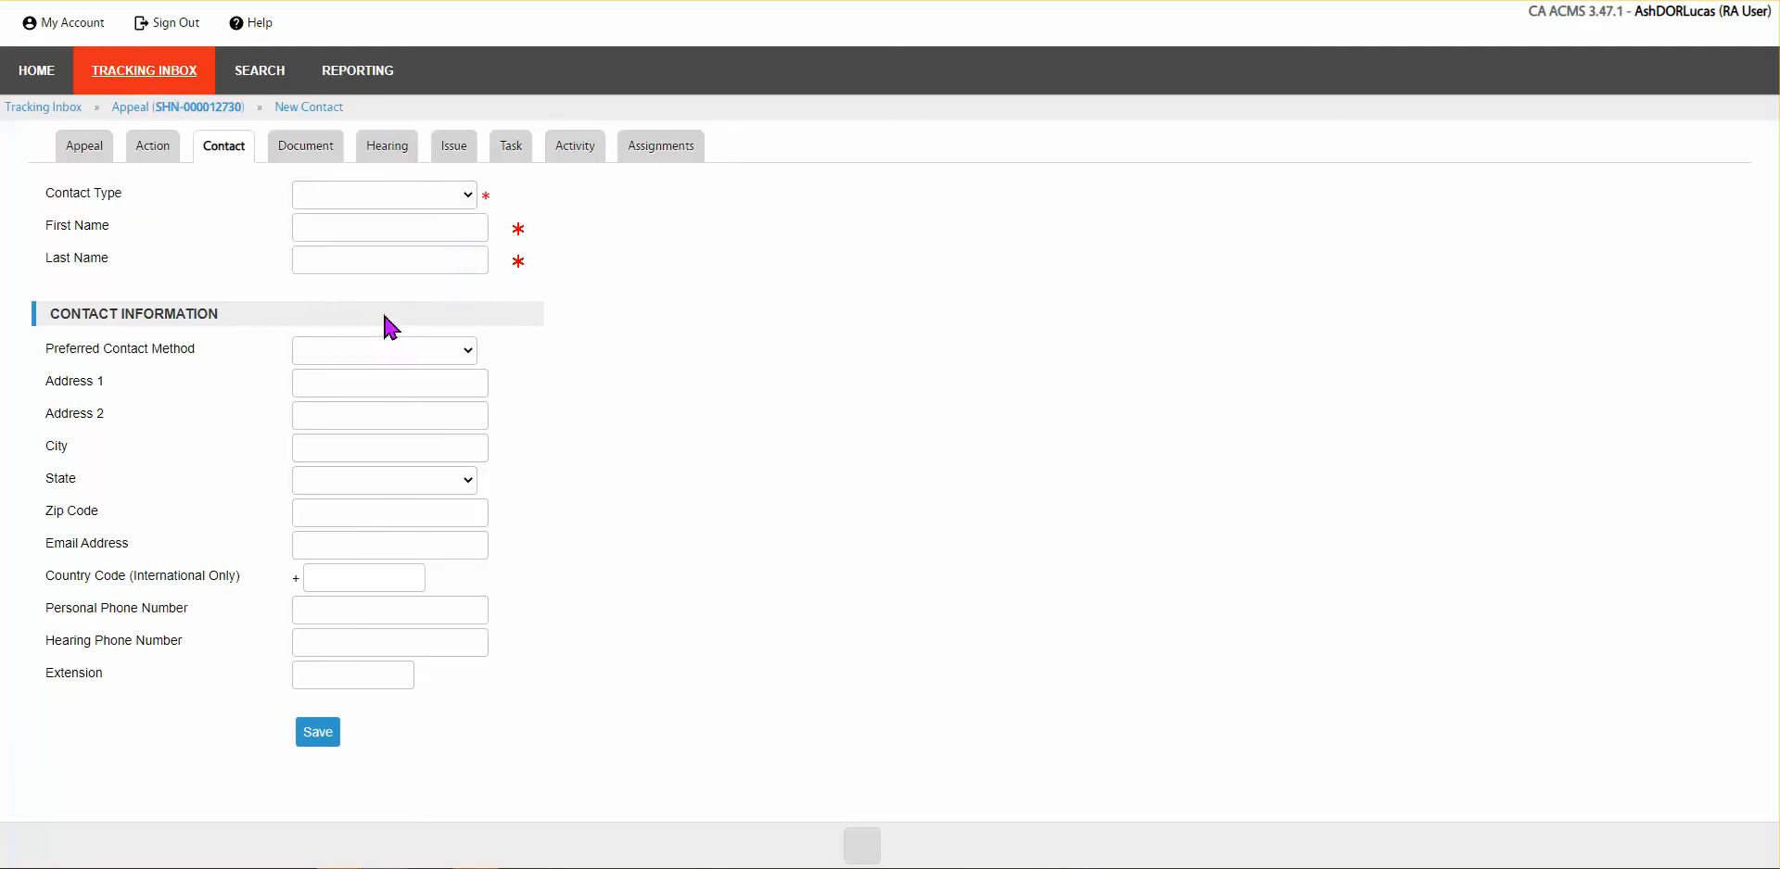
pyautogui.click(353, 232)
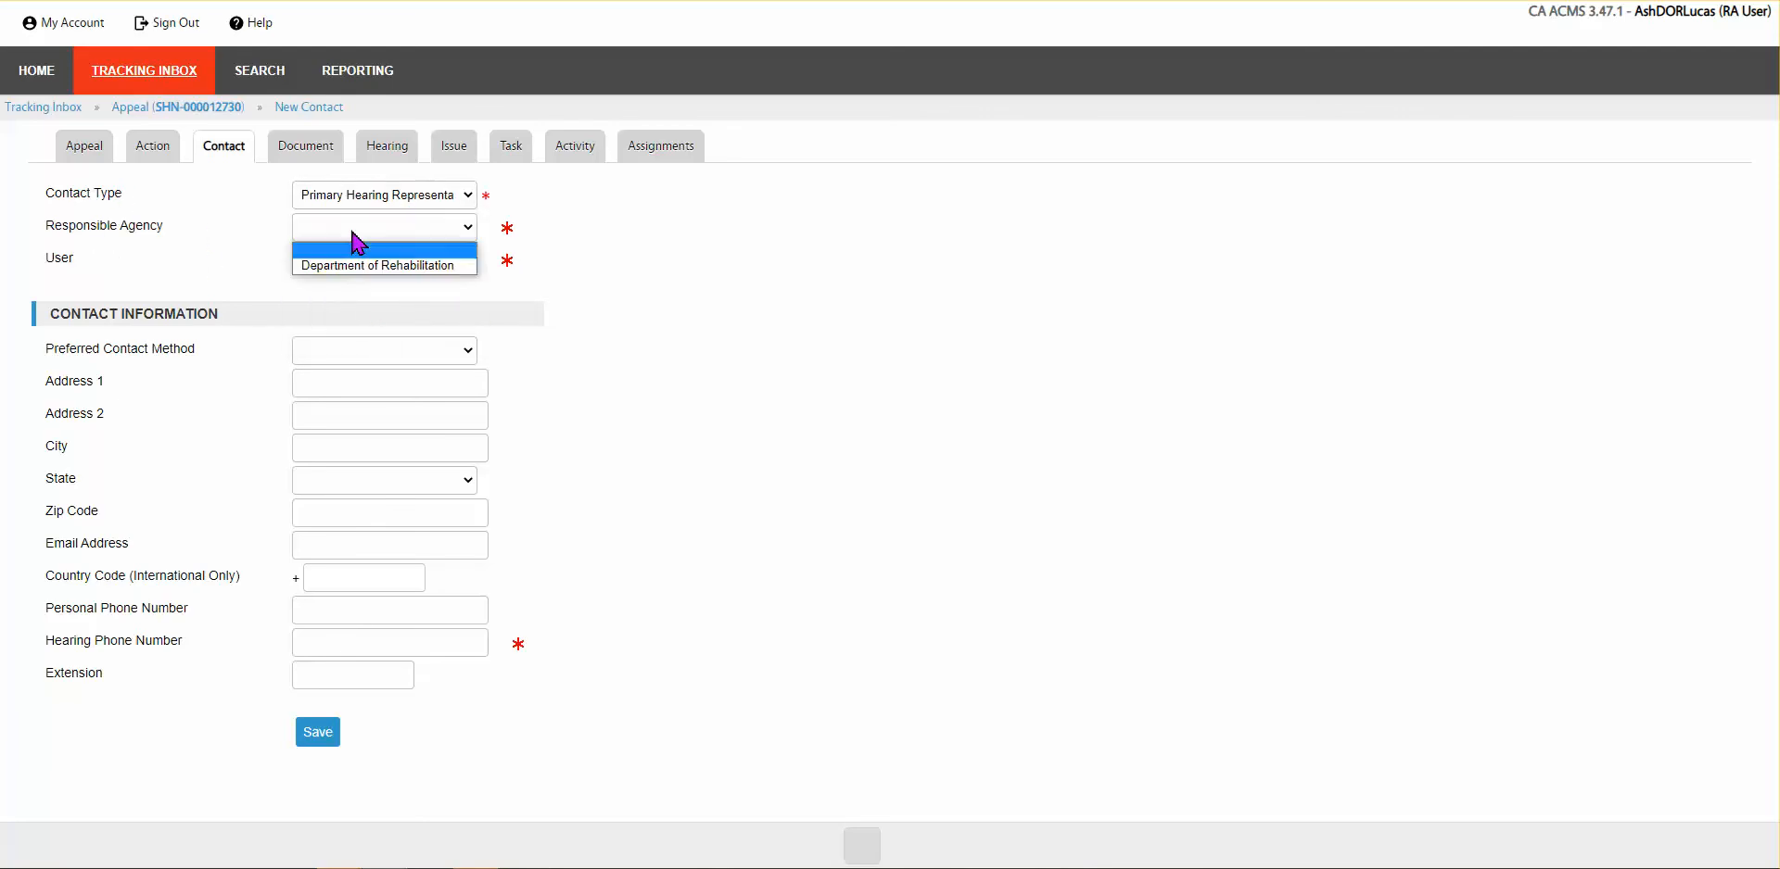
pyautogui.click(338, 267)
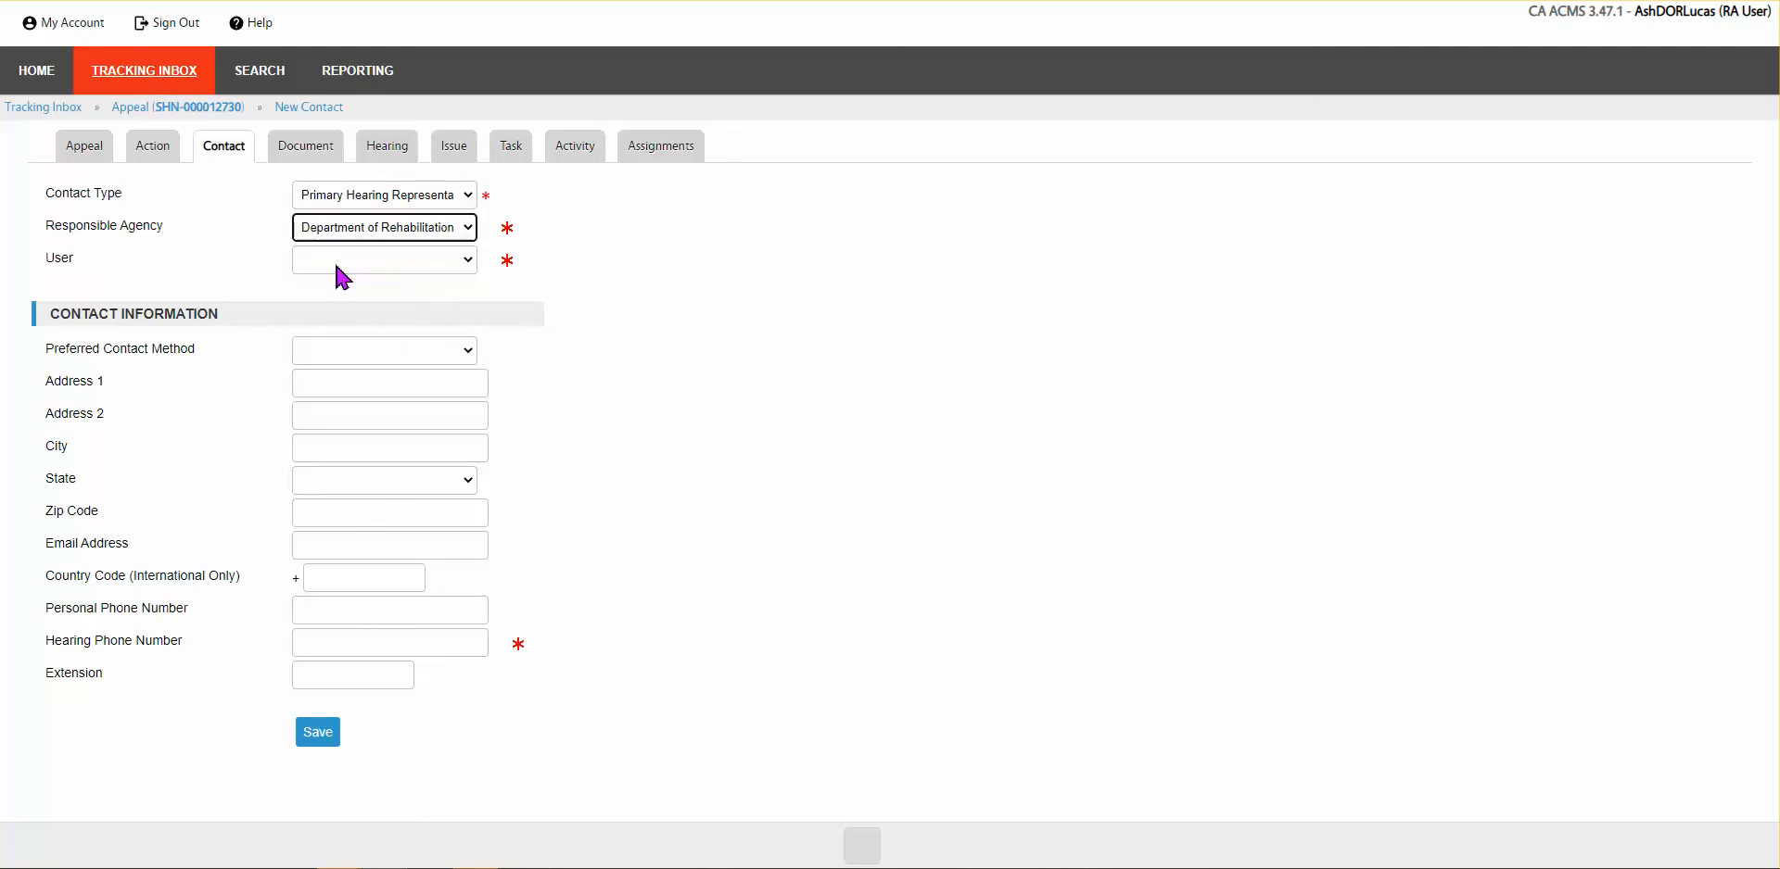
pyautogui.click(462, 263)
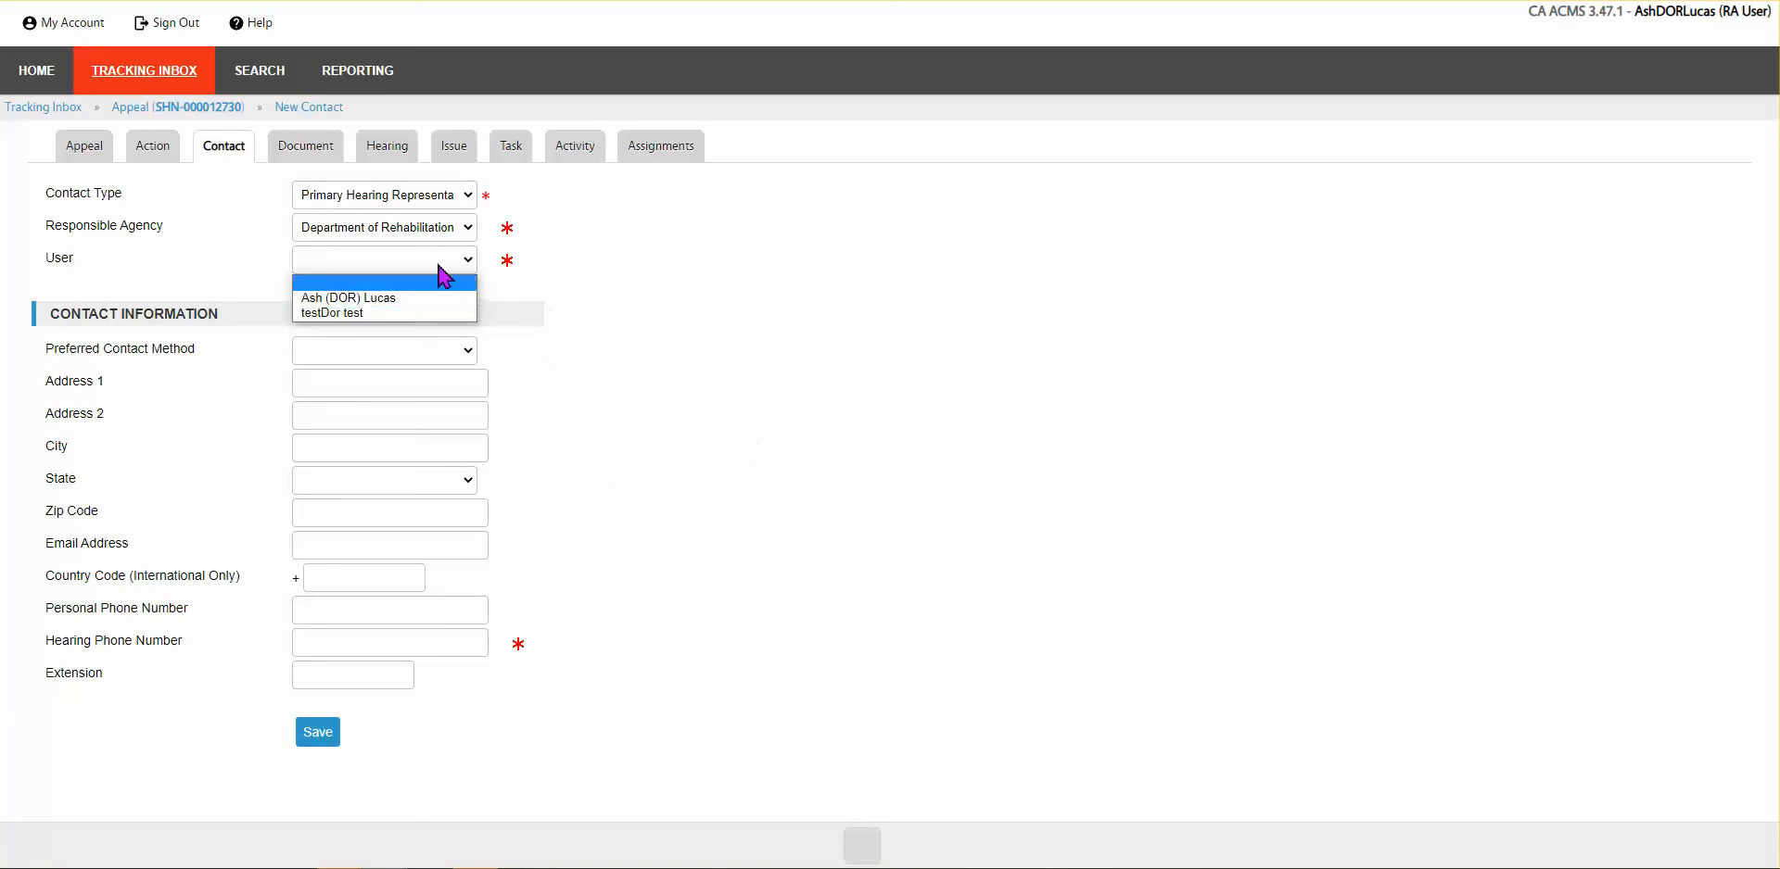
pyautogui.click(364, 300)
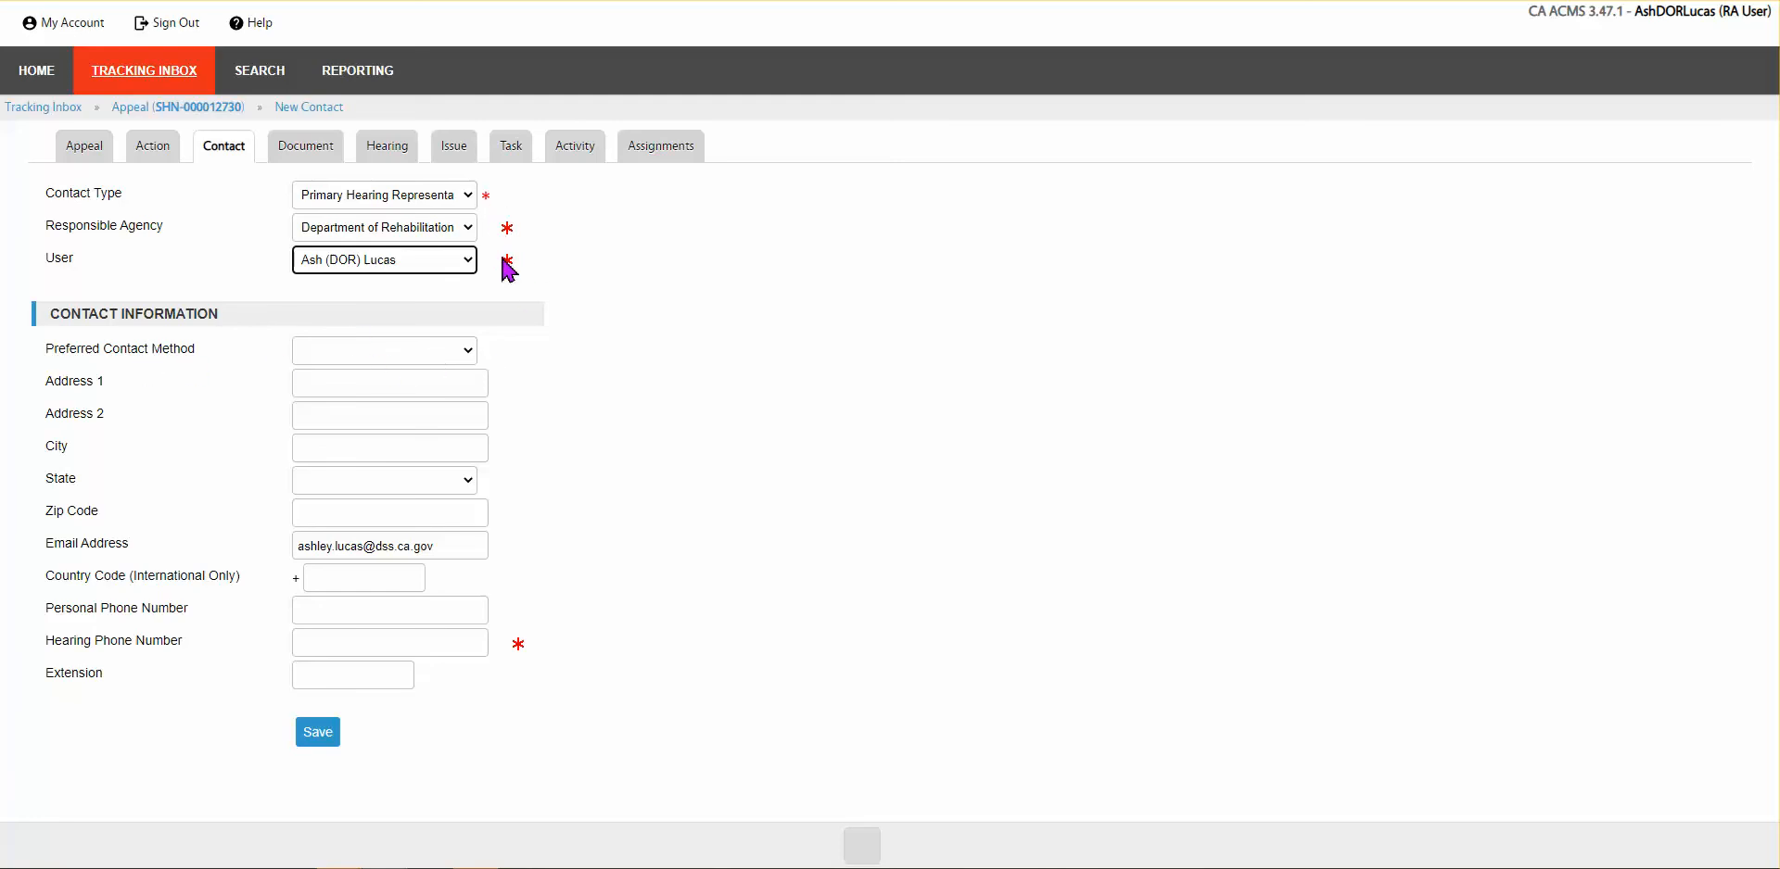
pyautogui.moveTo(509, 271)
# Step: Enter the hearing phone number, choose Email Address as preferred contact method, and save the contact
pyautogui.click(450, 636)
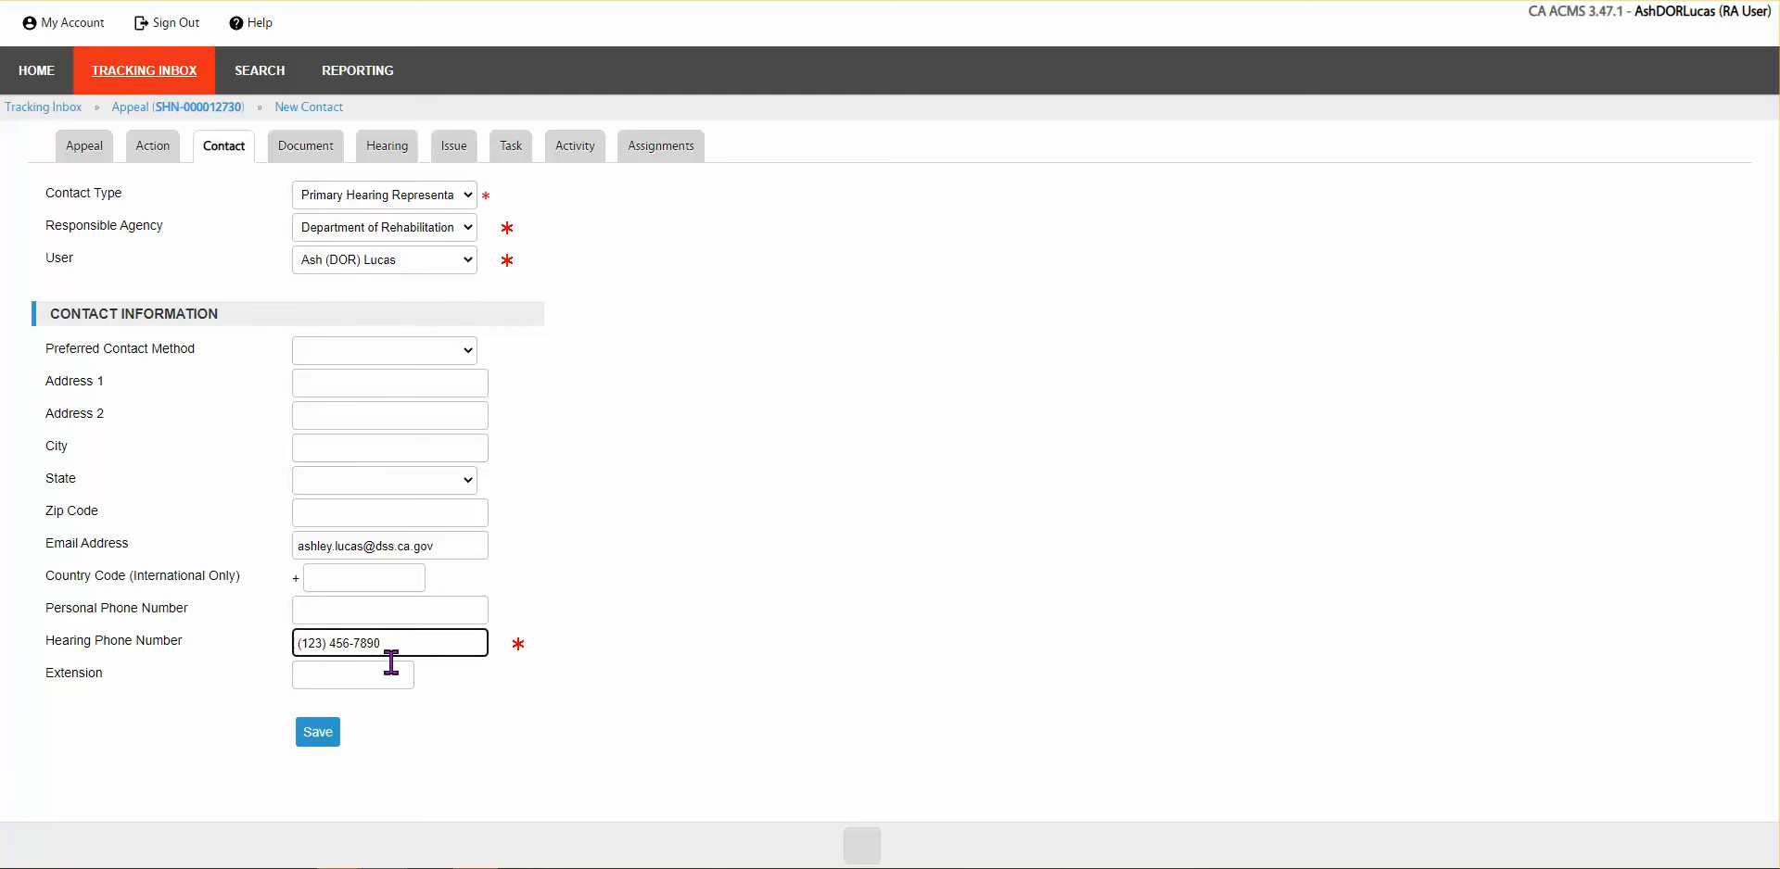
pyautogui.click(415, 354)
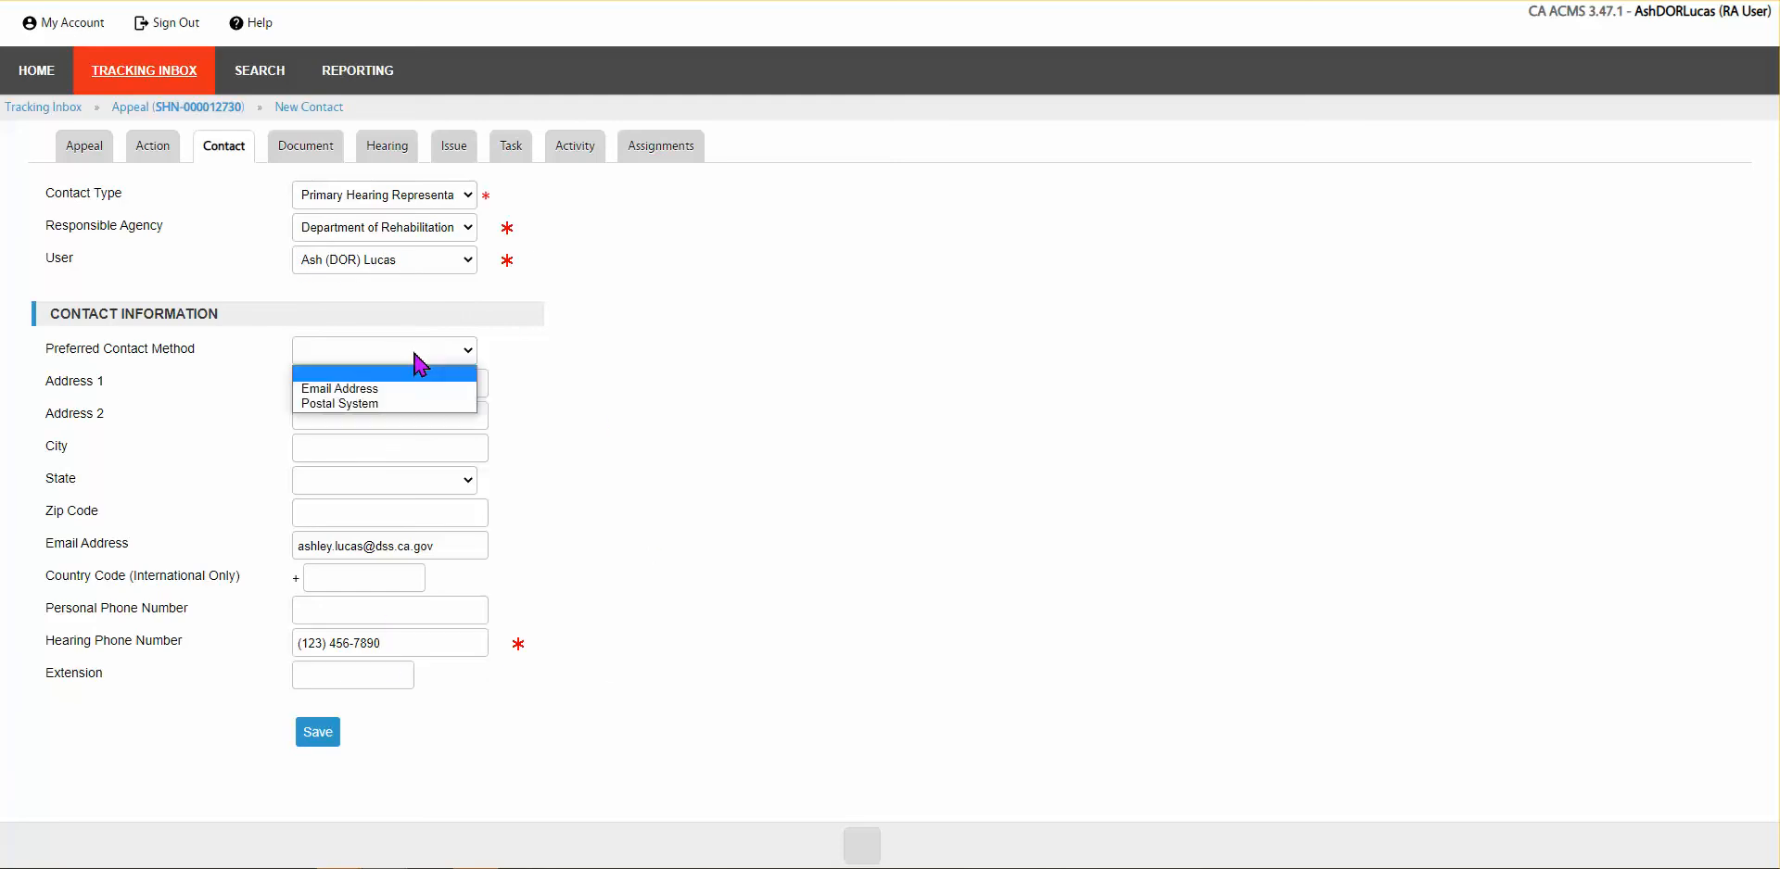
pyautogui.click(334, 369)
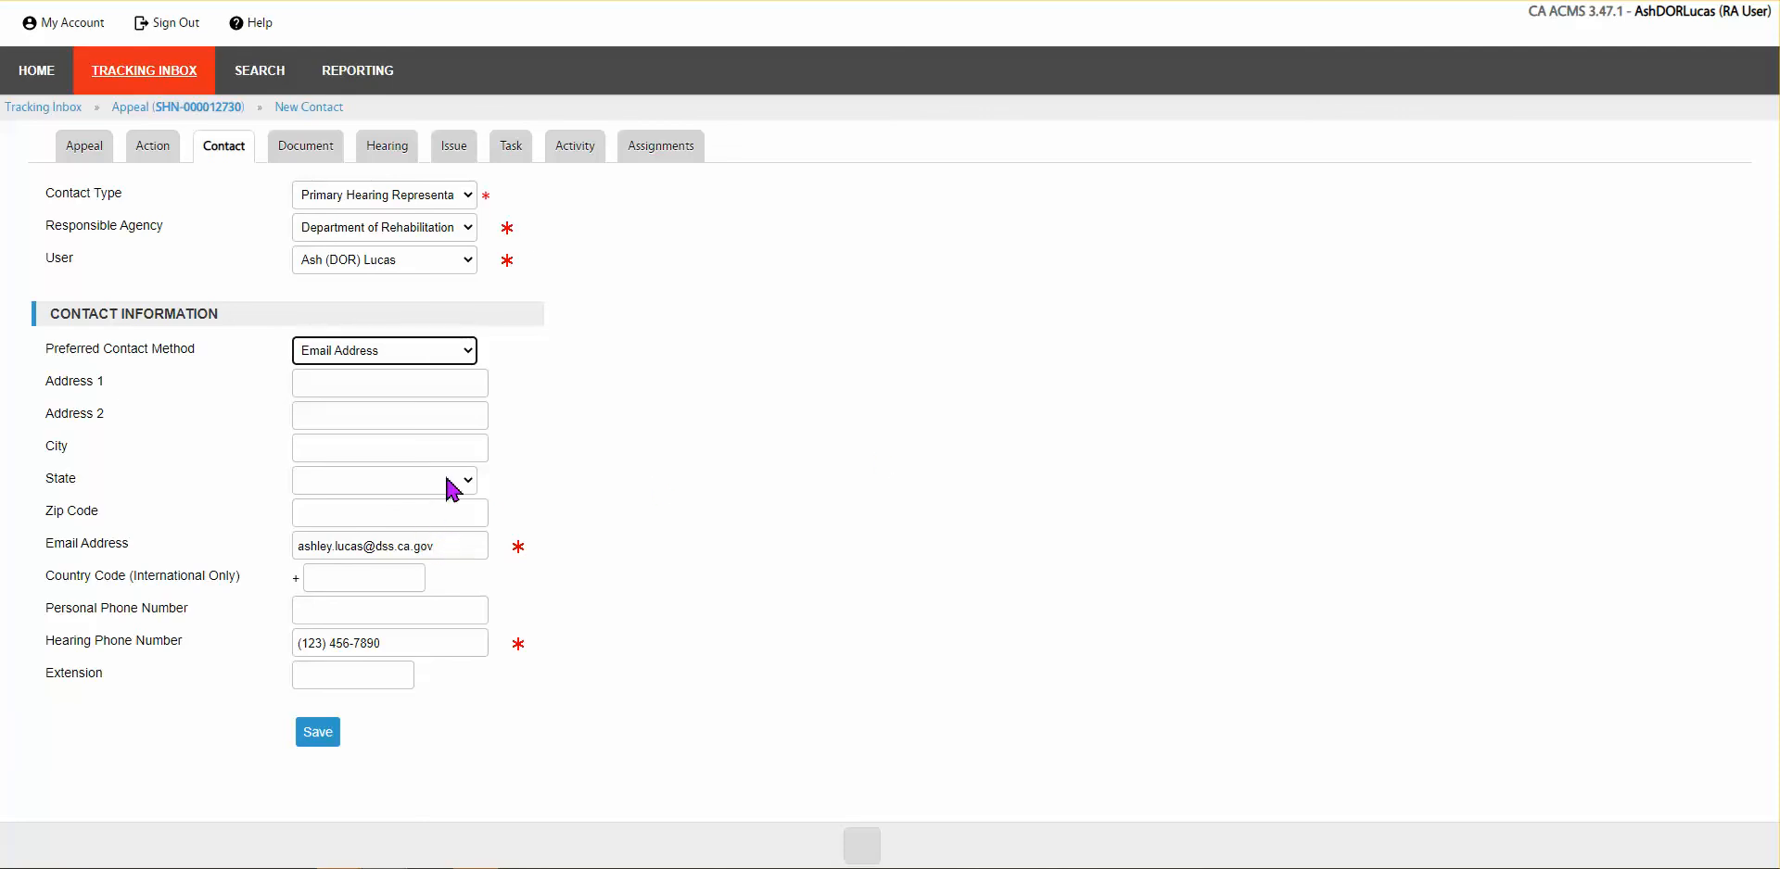
pyautogui.click(426, 357)
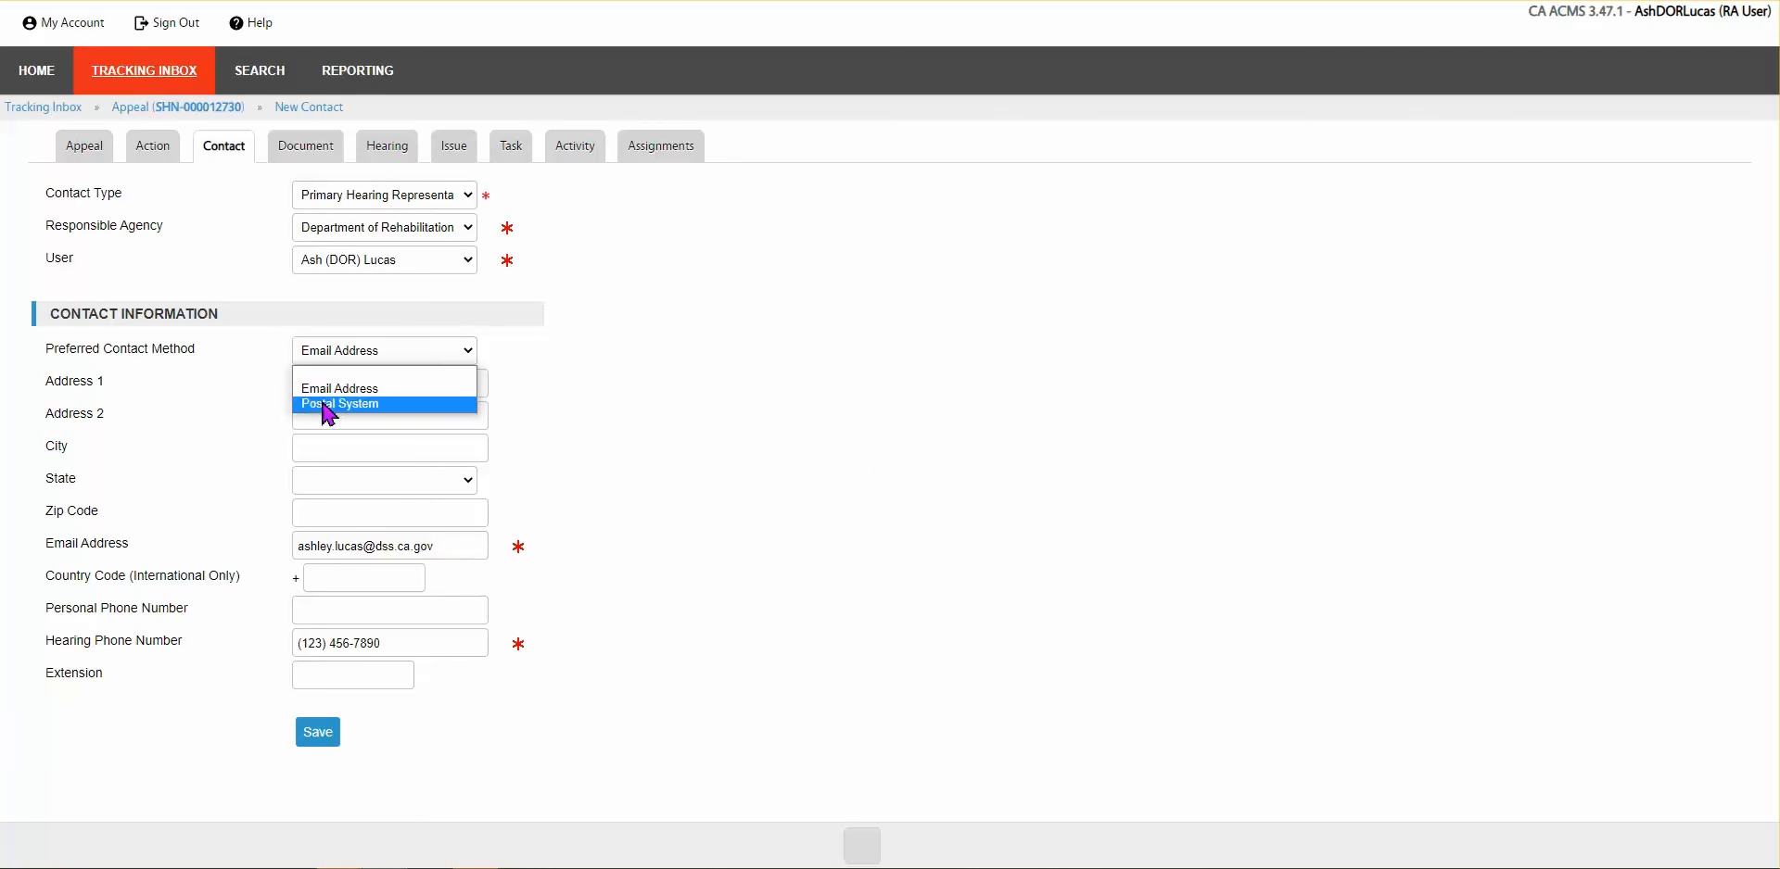
pyautogui.click(383, 358)
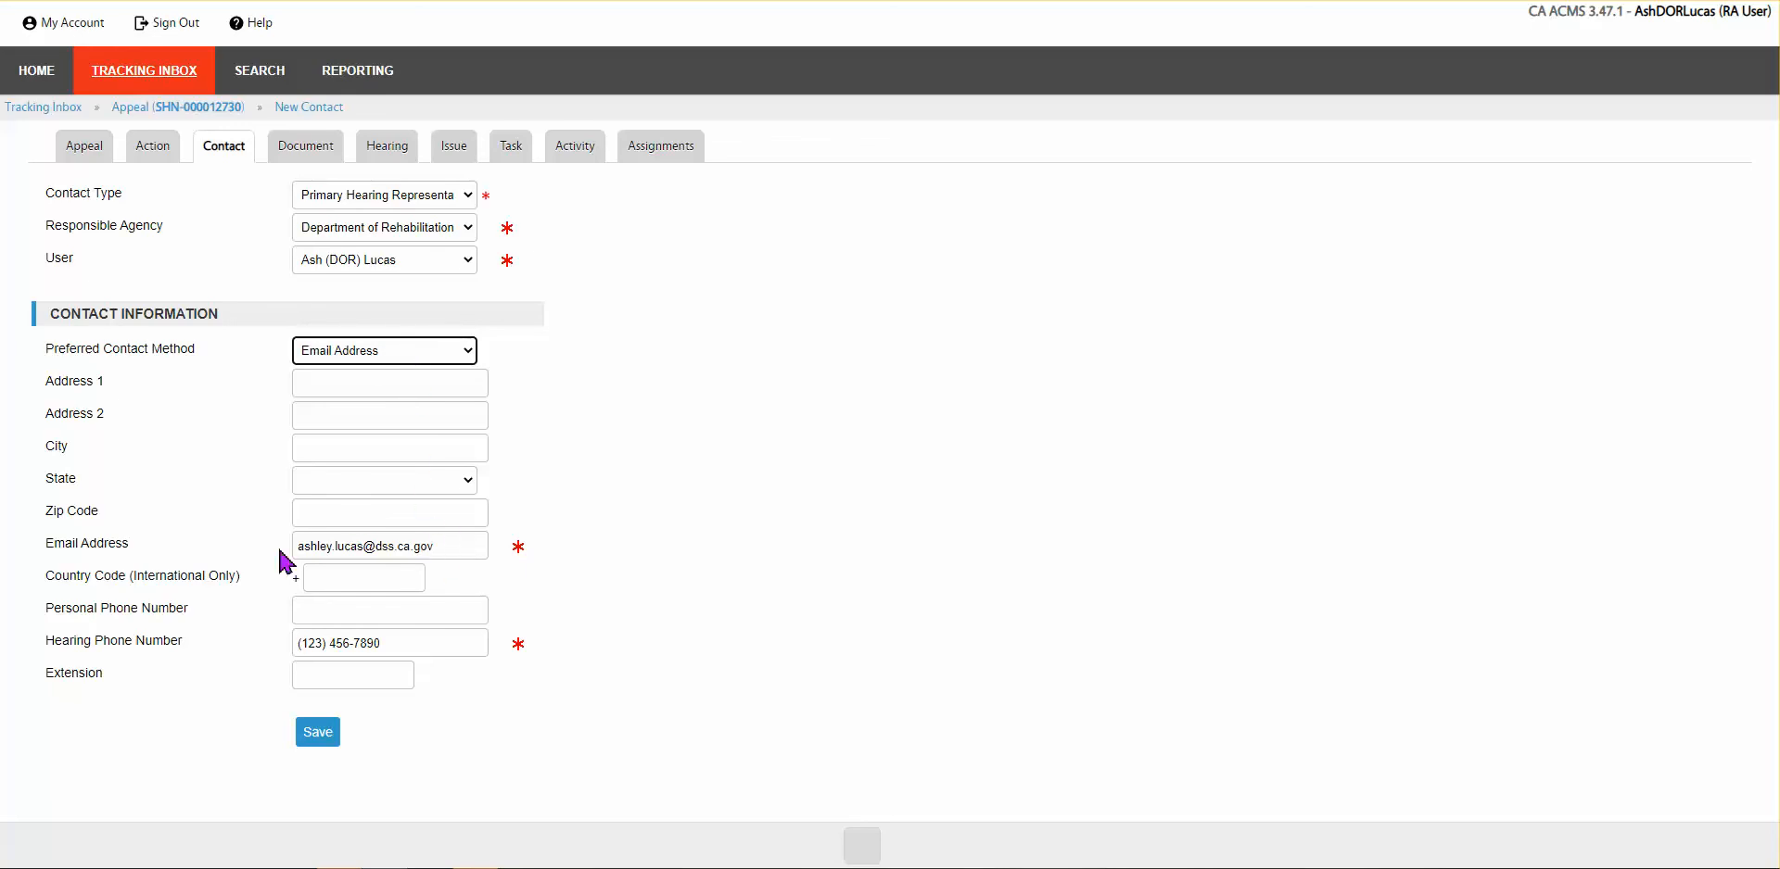
pyautogui.moveTo(294, 547); pyautogui.dragTo(476, 545)
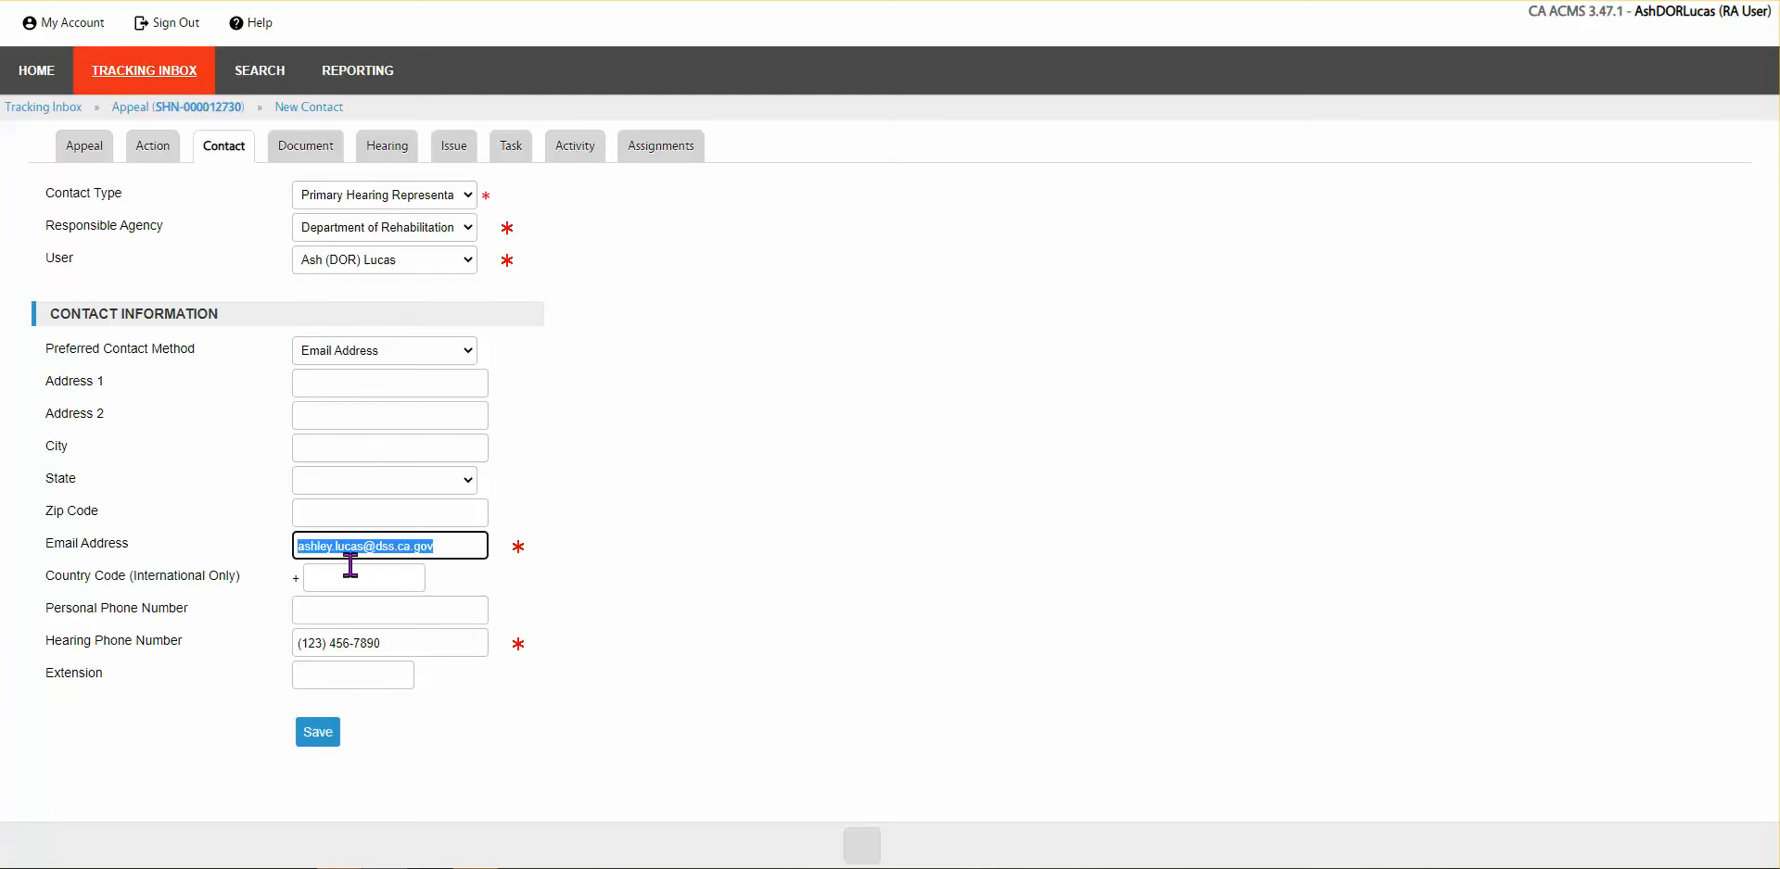
pyautogui.click(464, 545)
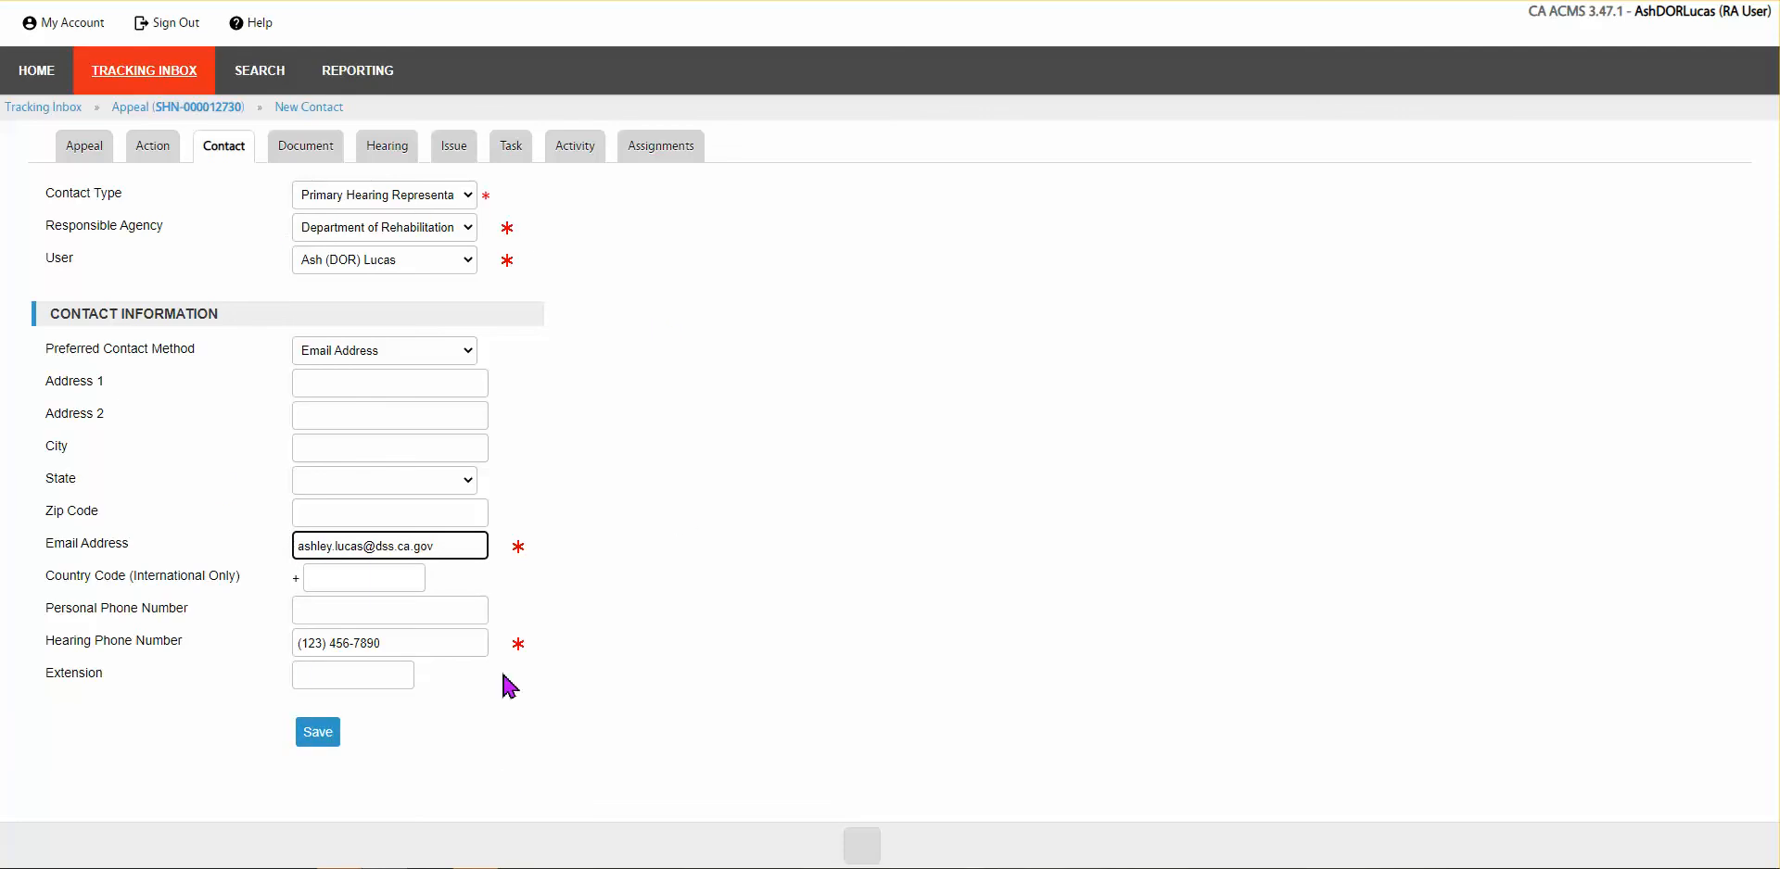
pyautogui.click(315, 737)
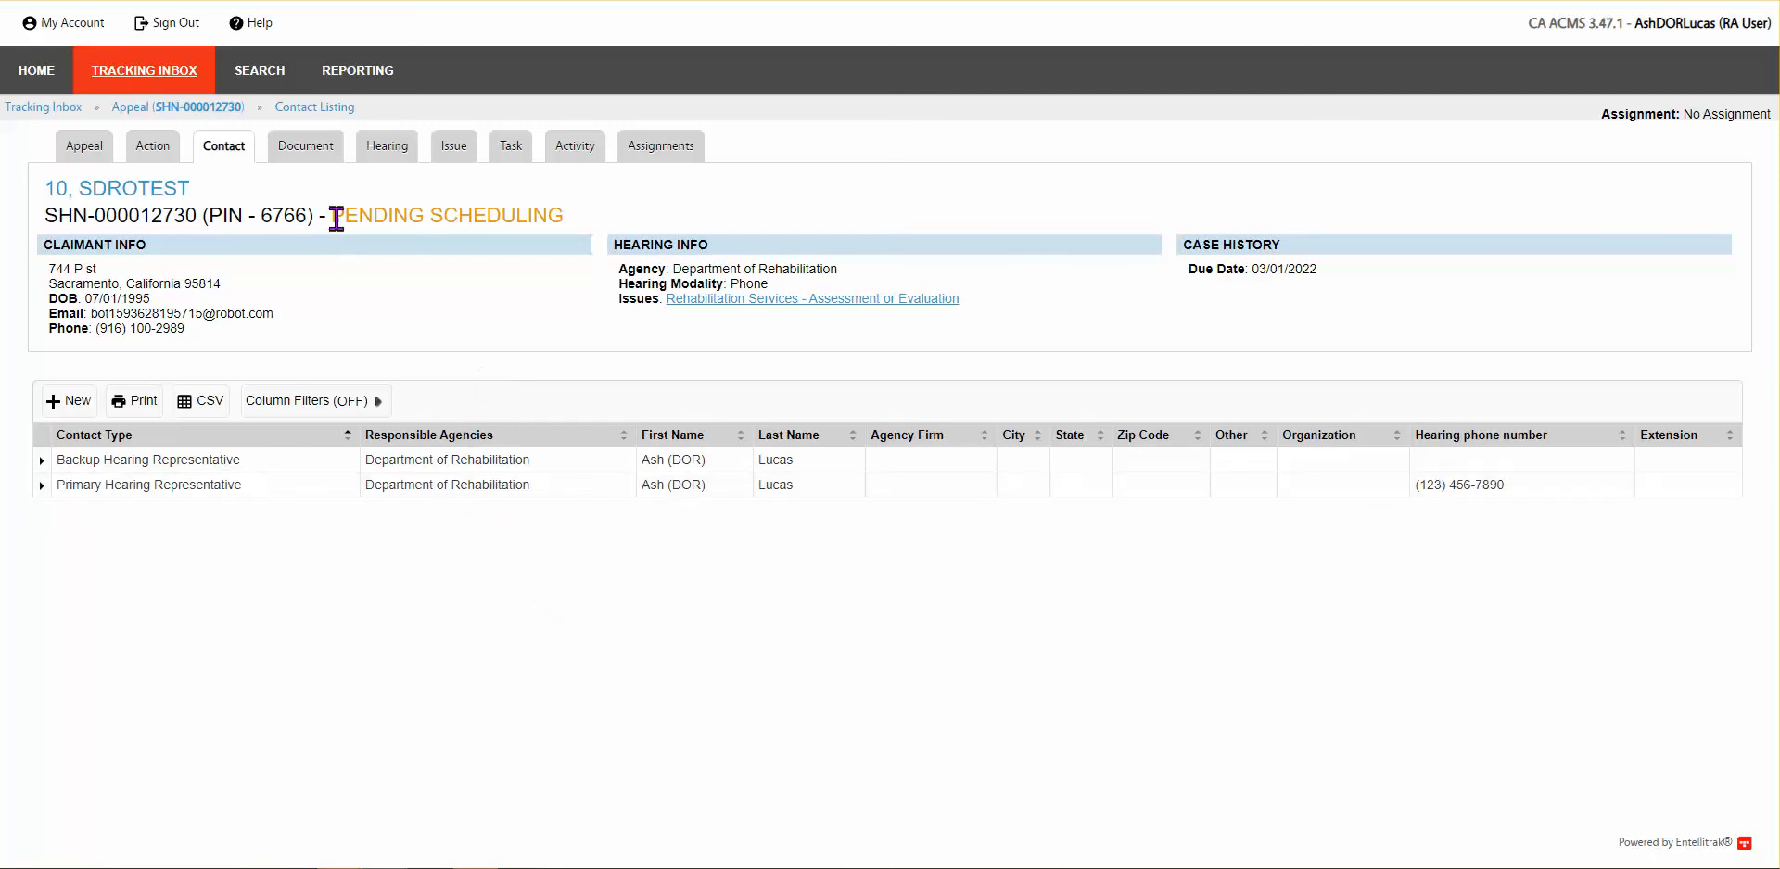
# Step: Check the Contact Listing's new Primary Hearing Representative row and its hearing phone number
pyautogui.moveTo(318, 169)
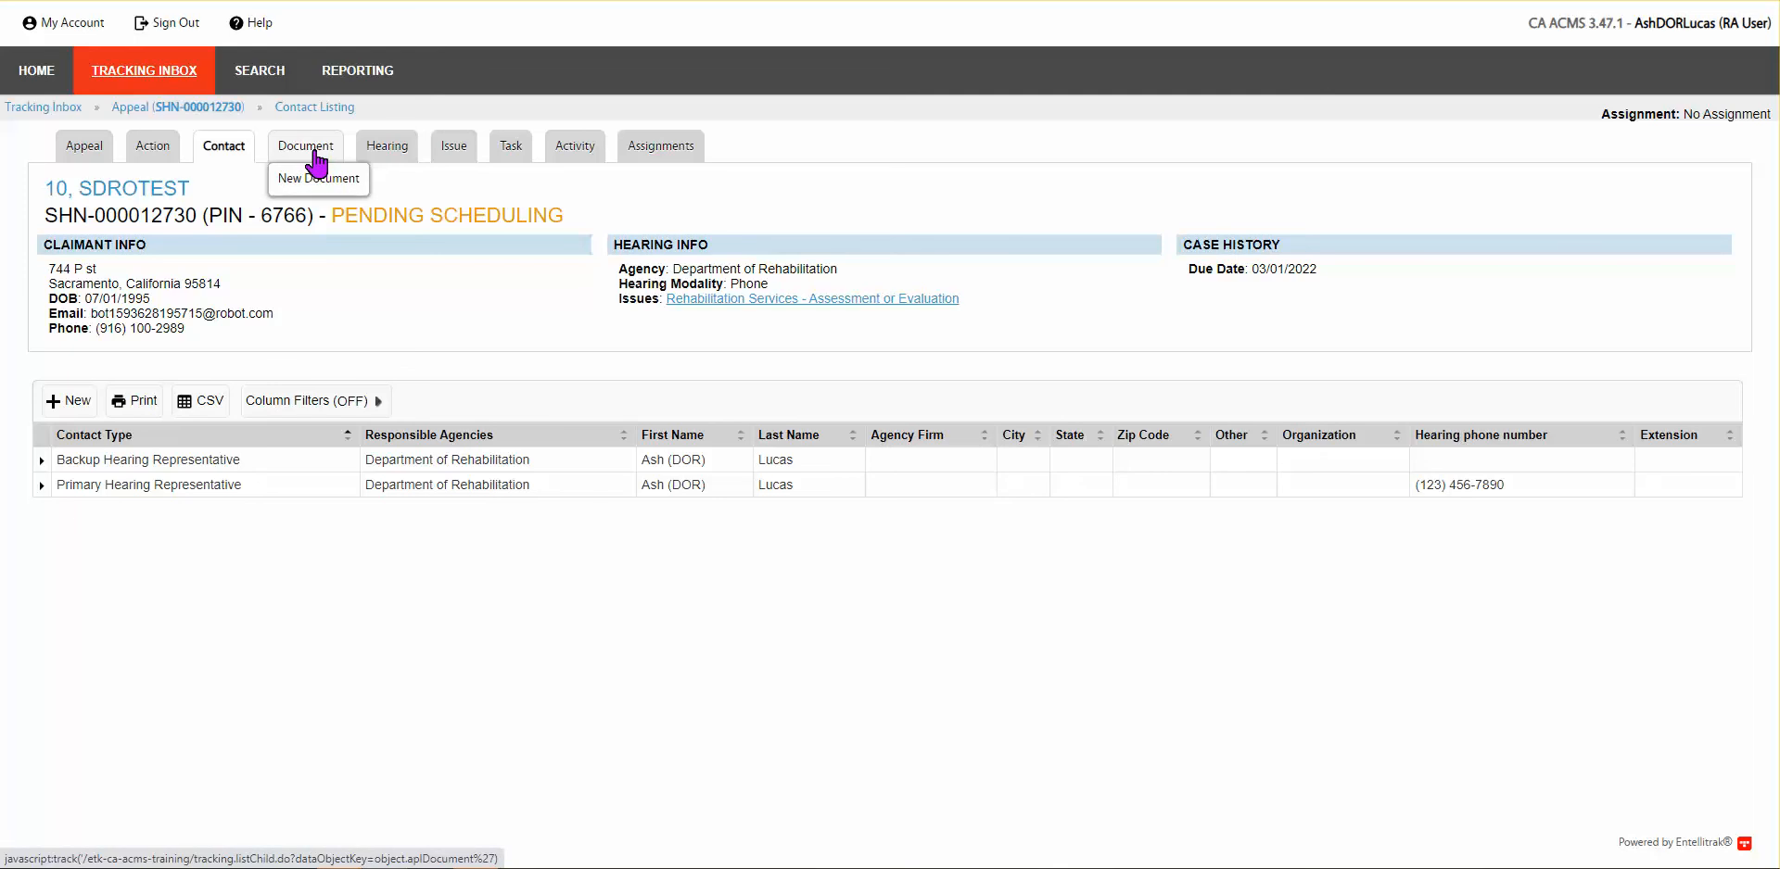
# Step: Review the appeal's Document Listing, then return to the home dashboard
pyautogui.click(309, 149)
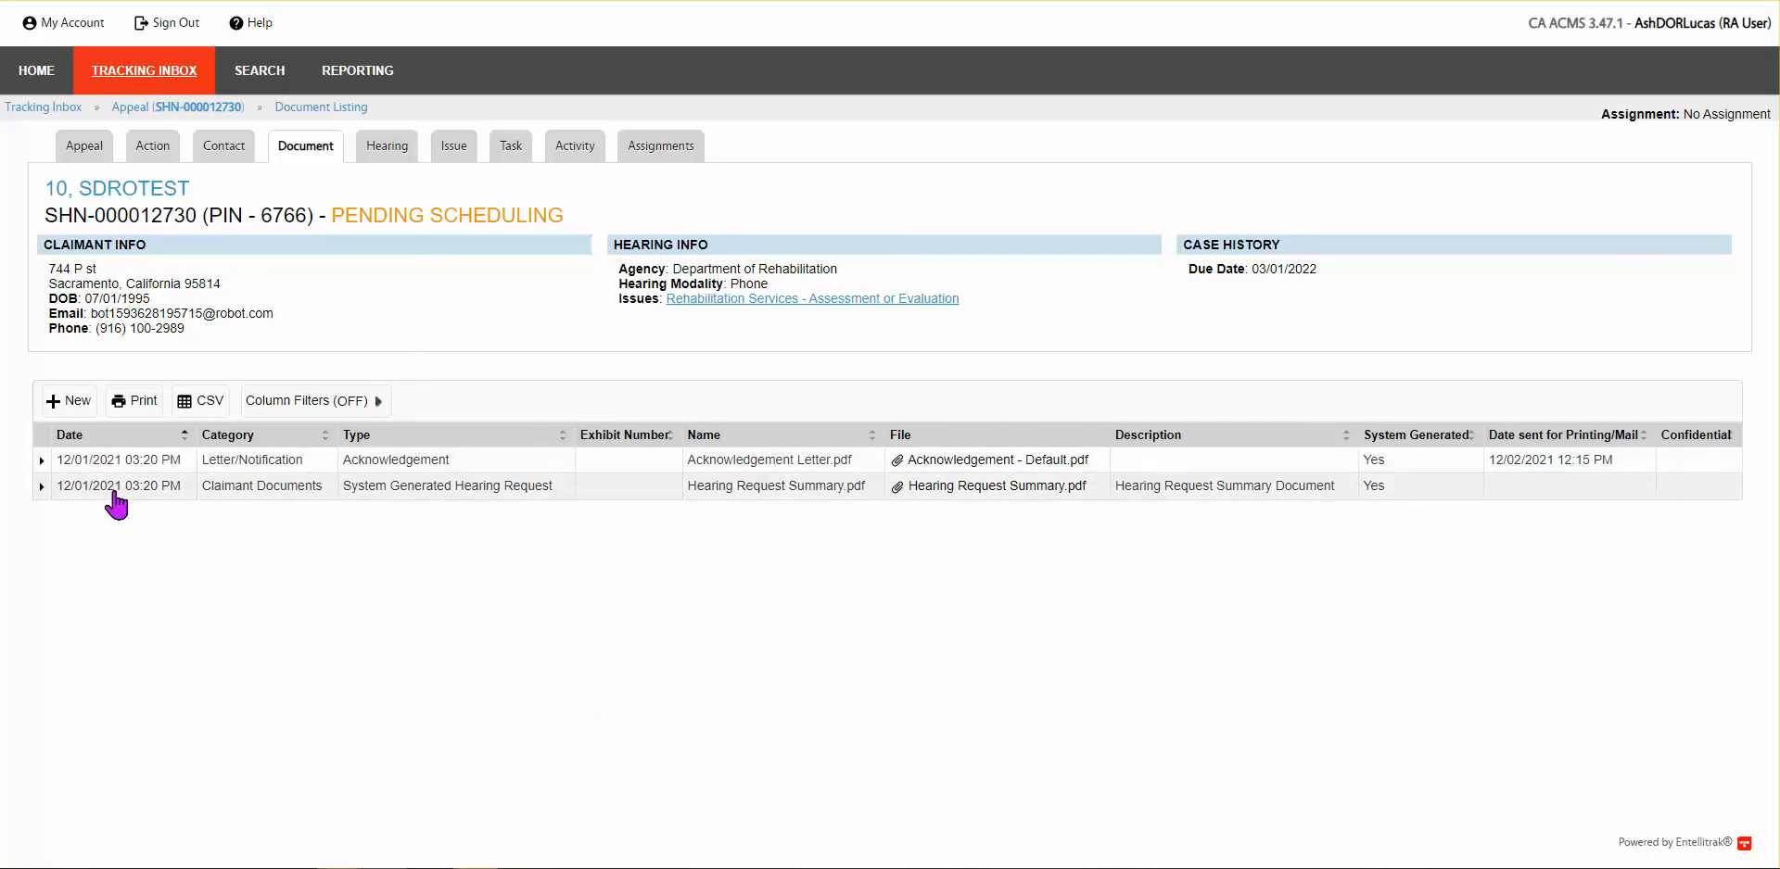
pyautogui.moveTo(216, 157)
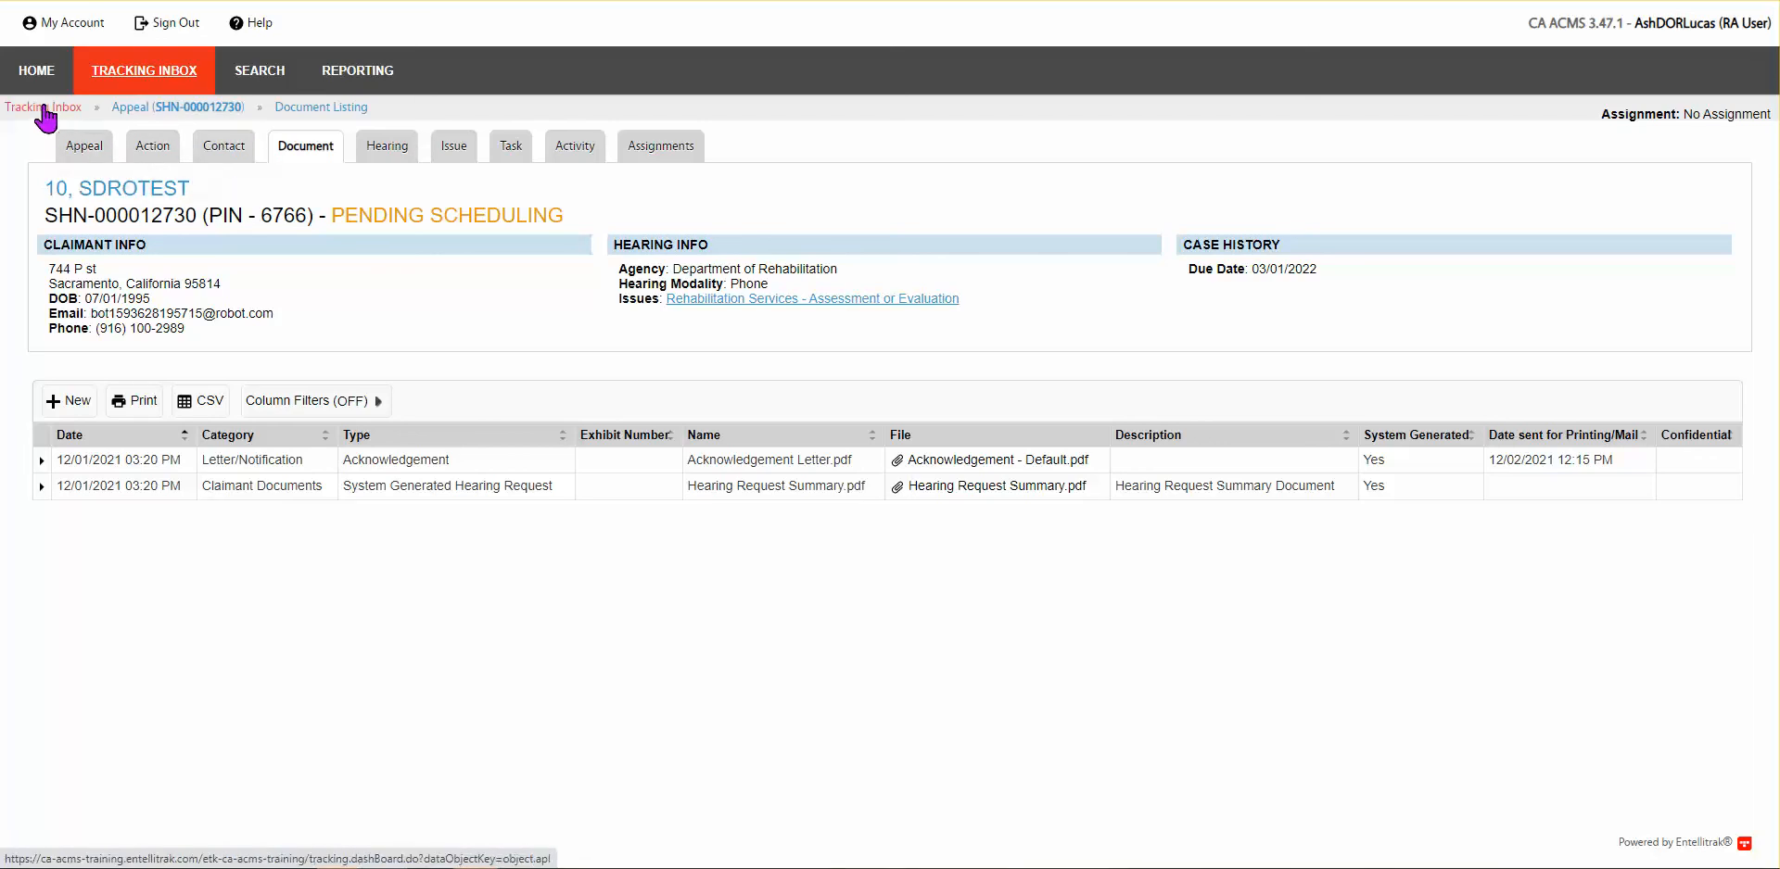
pyautogui.click(38, 72)
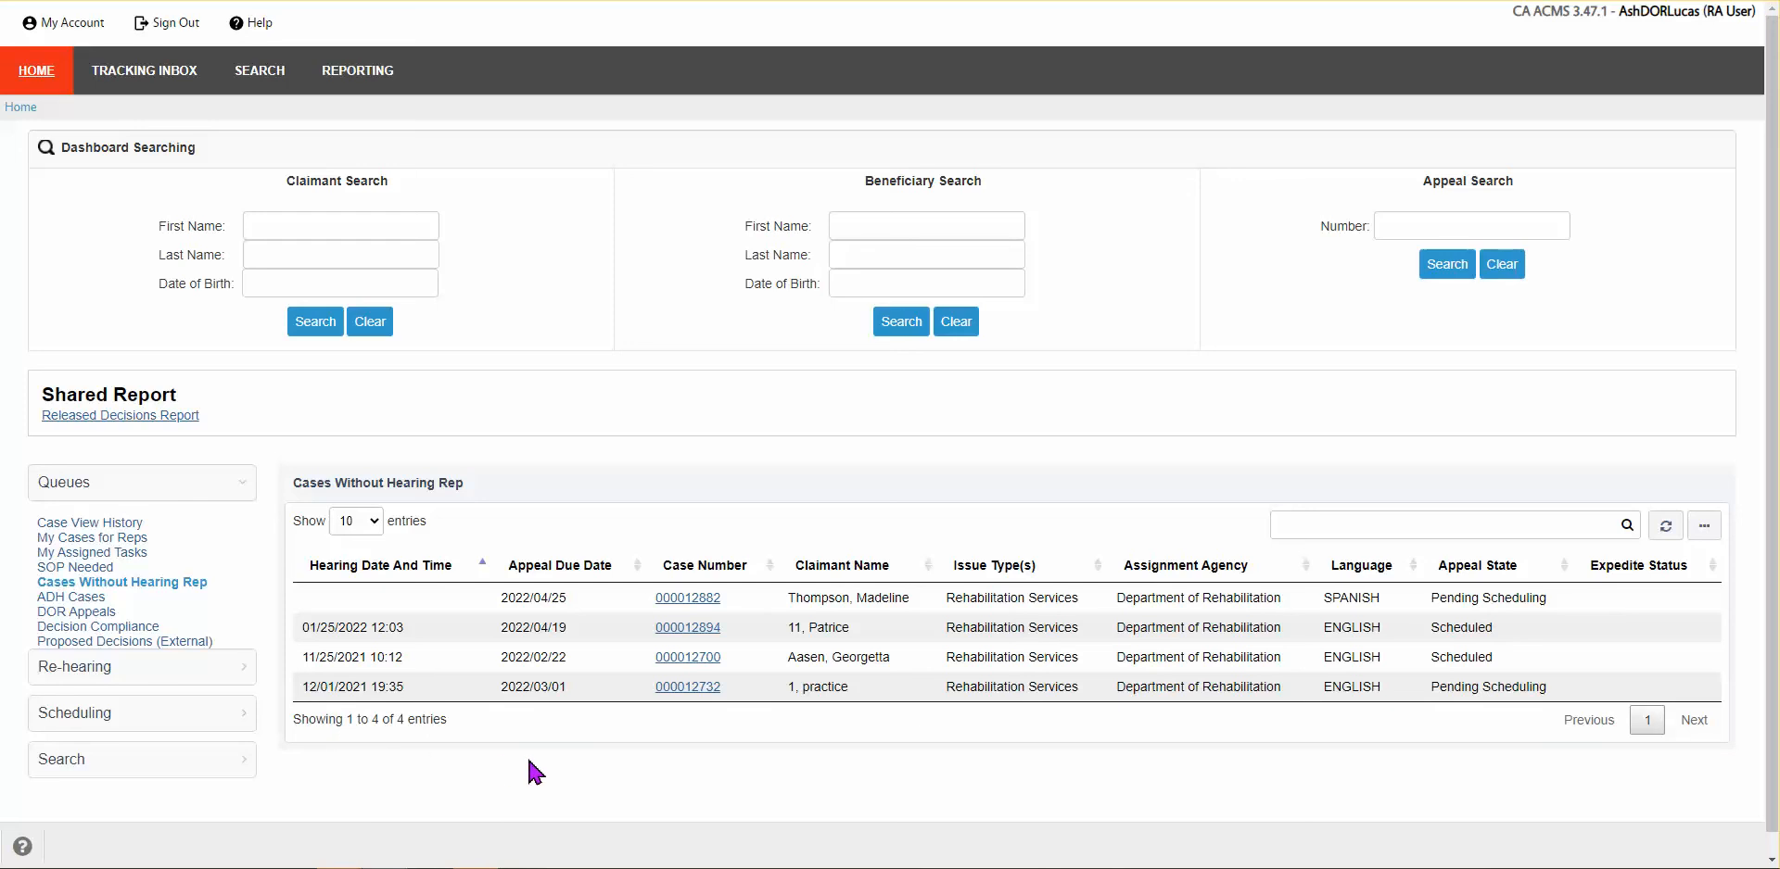
pyautogui.click(94, 568)
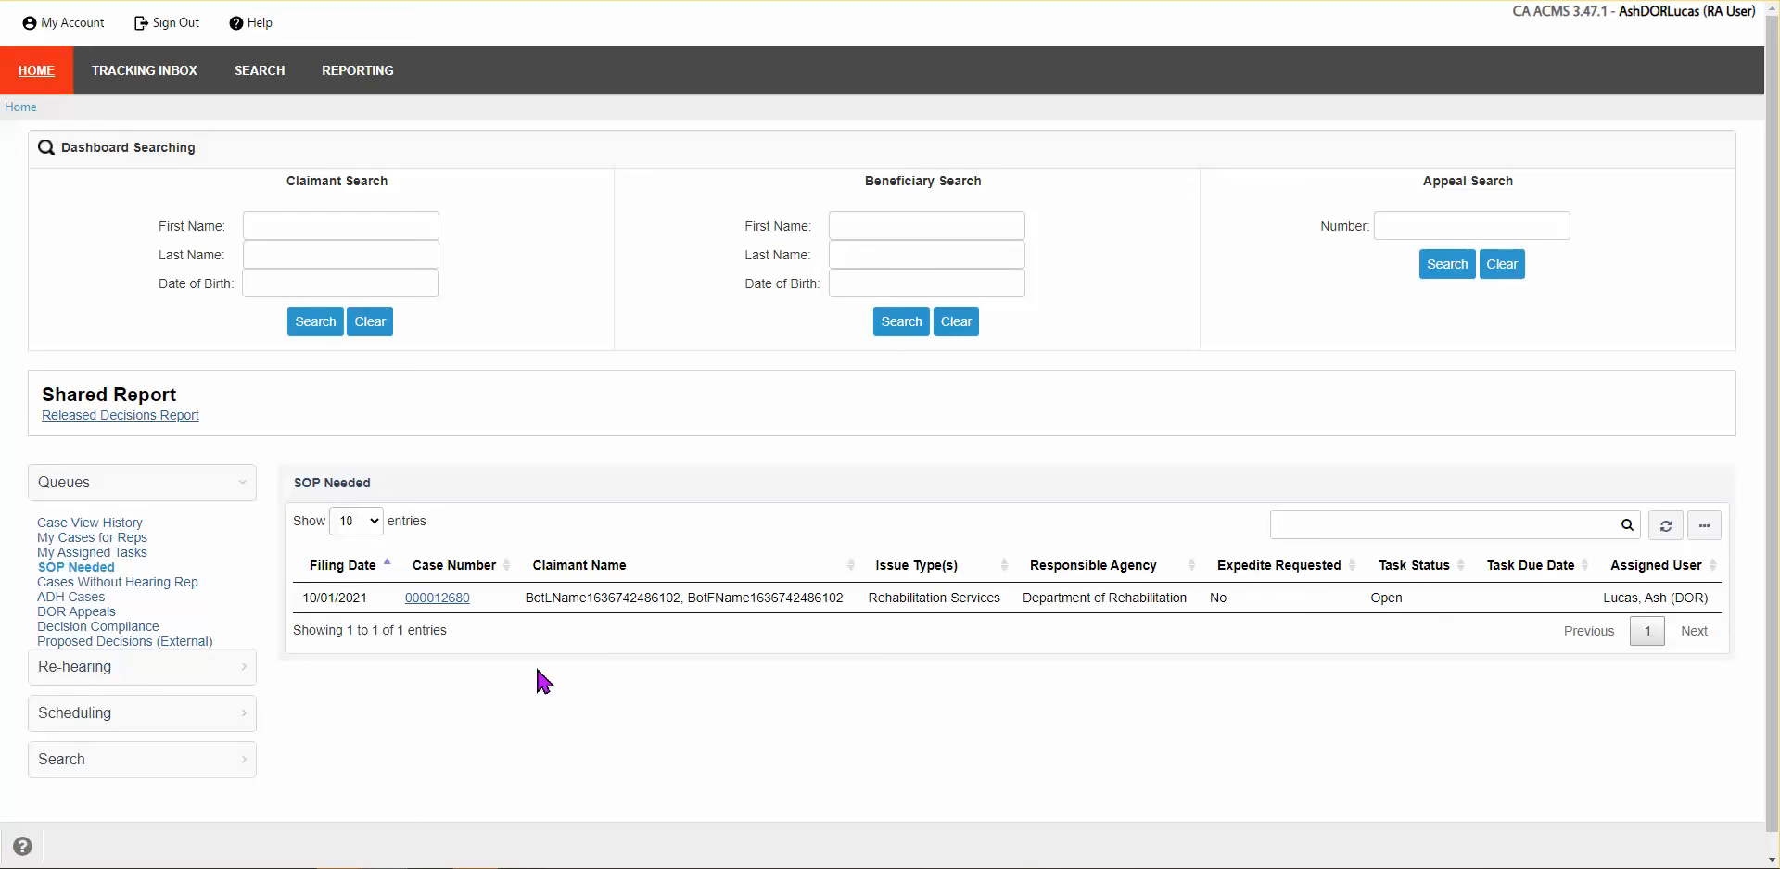
pyautogui.click(444, 598)
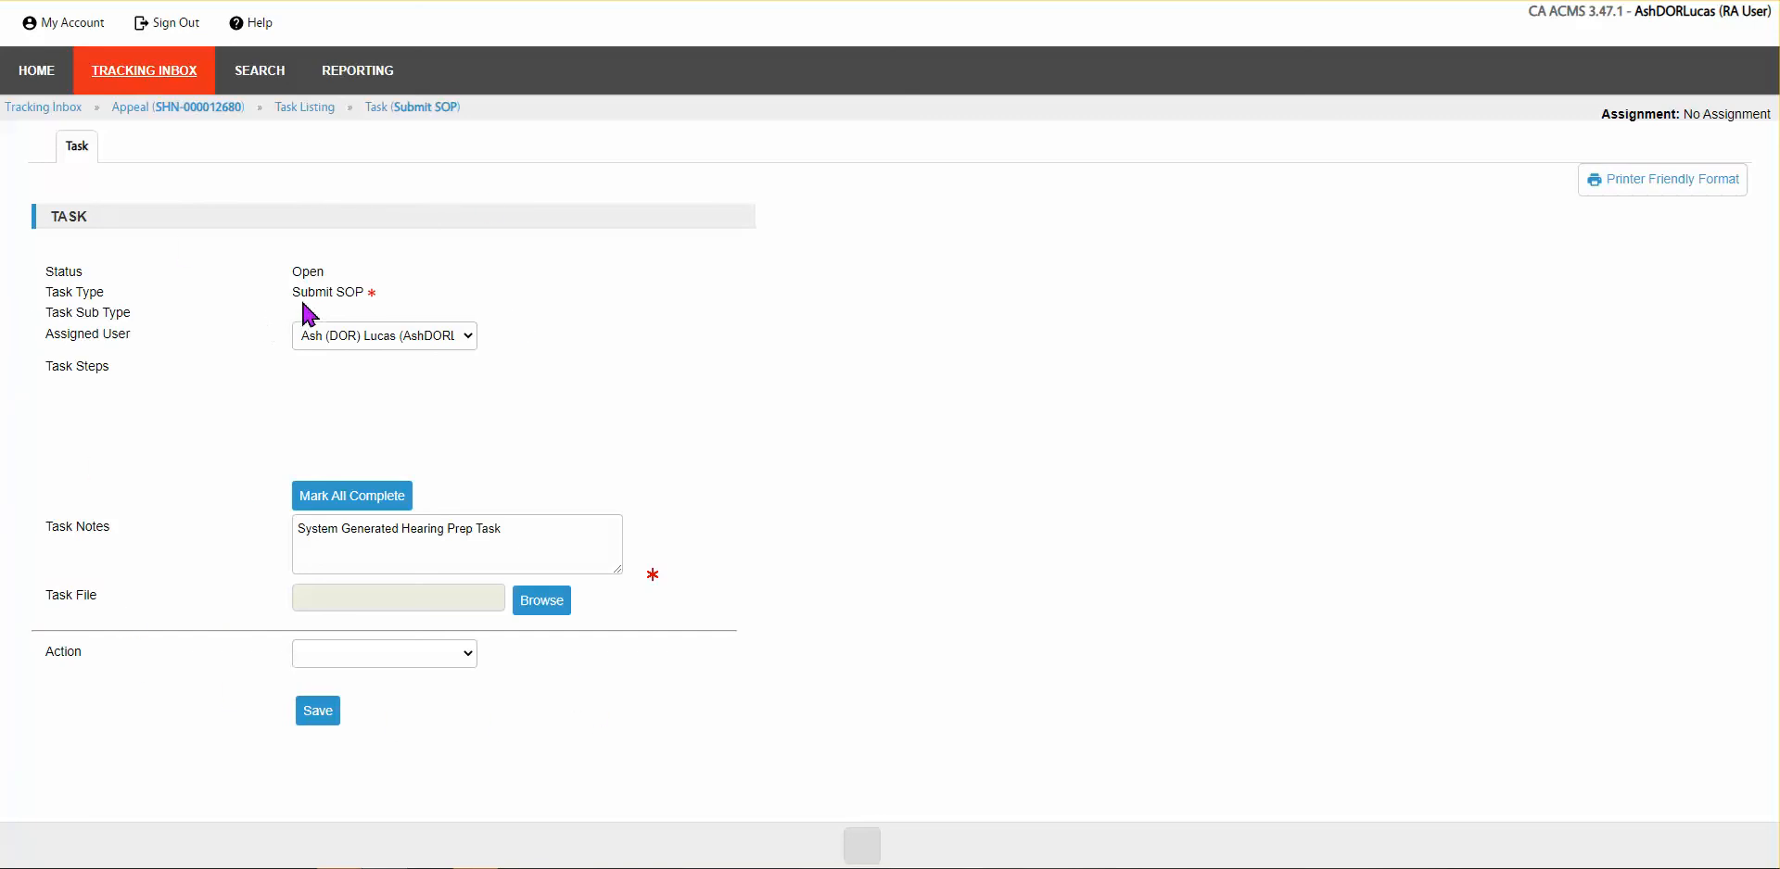
pyautogui.click(538, 604)
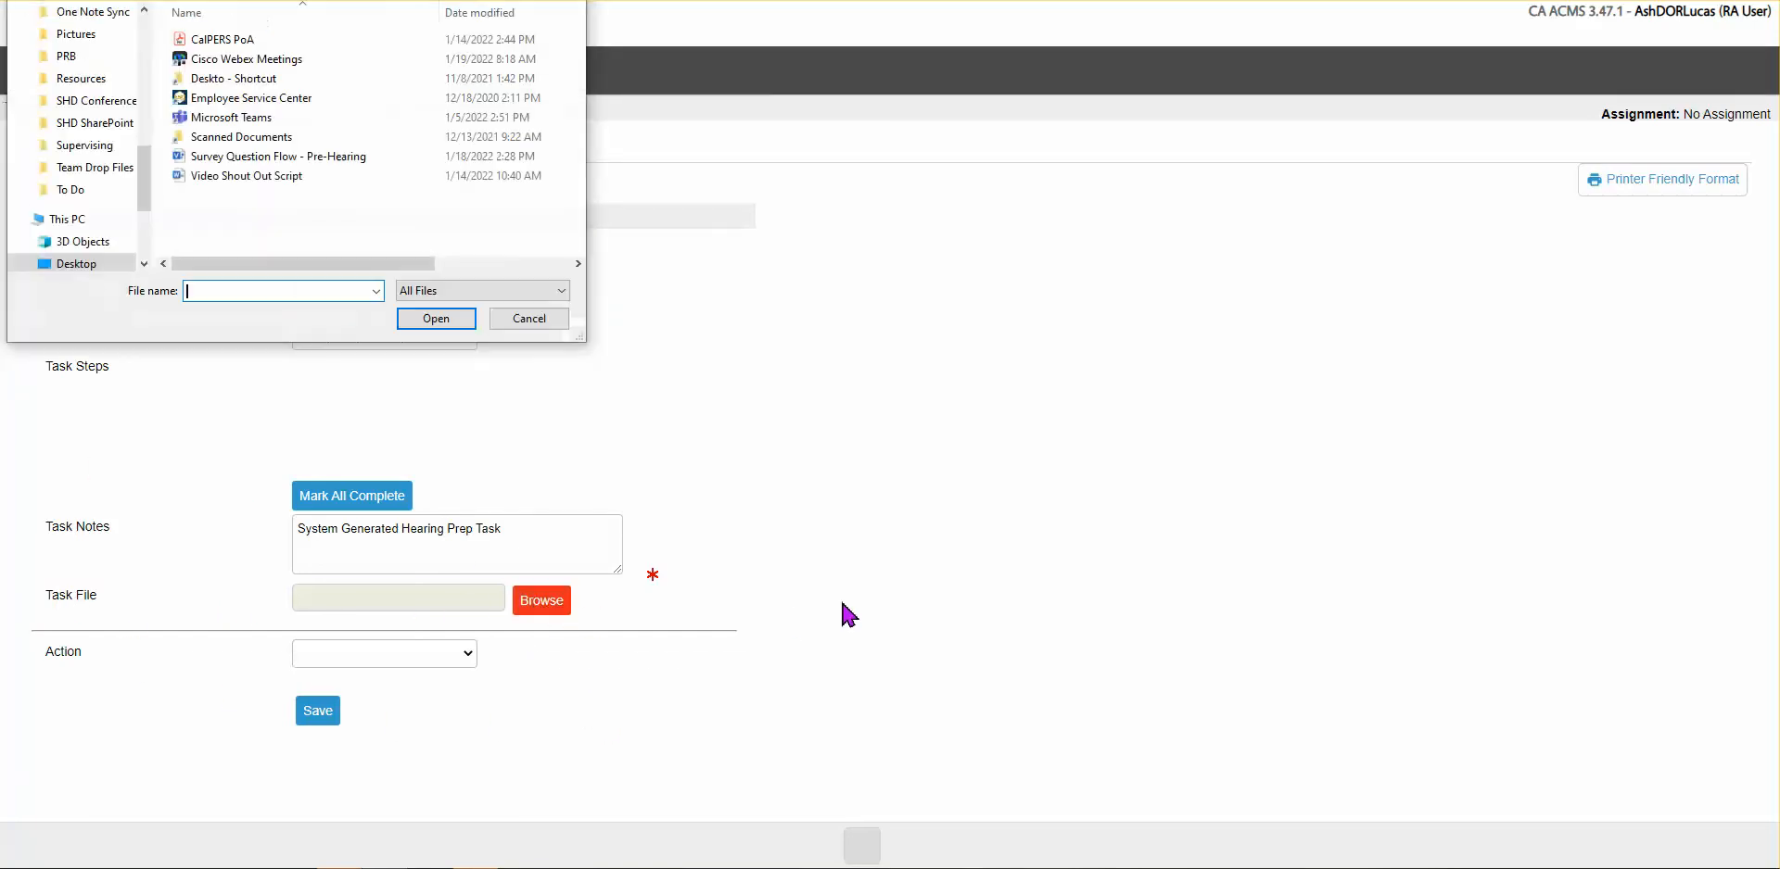
pyautogui.click(228, 158)
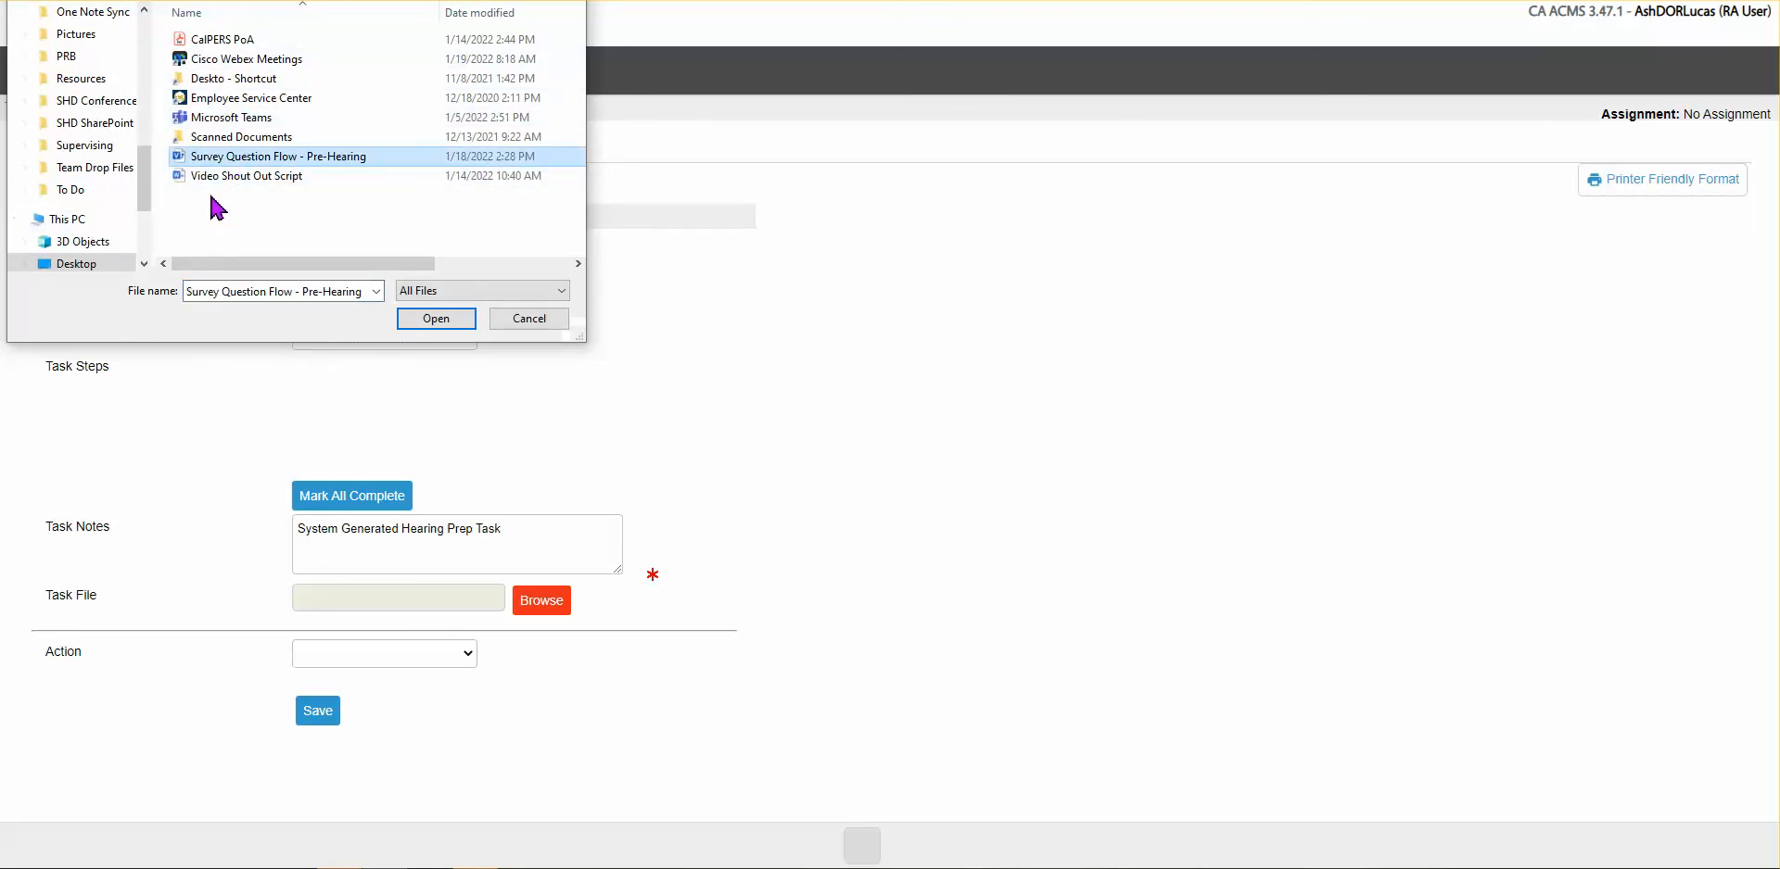
pyautogui.click(242, 180)
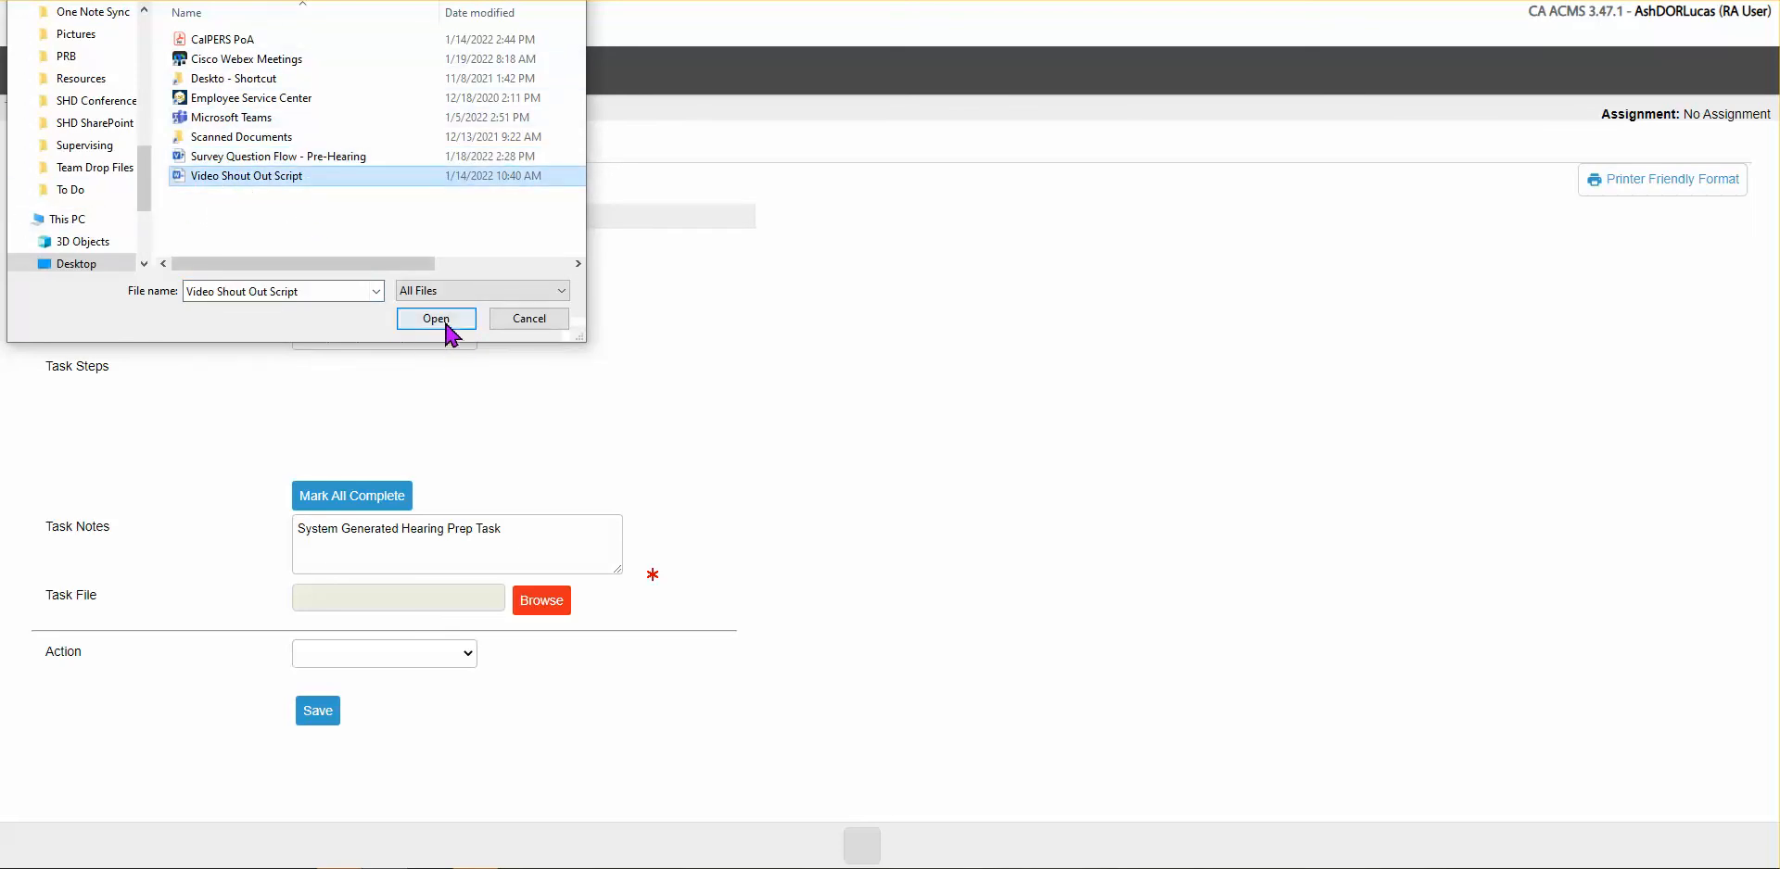
pyautogui.click(437, 320)
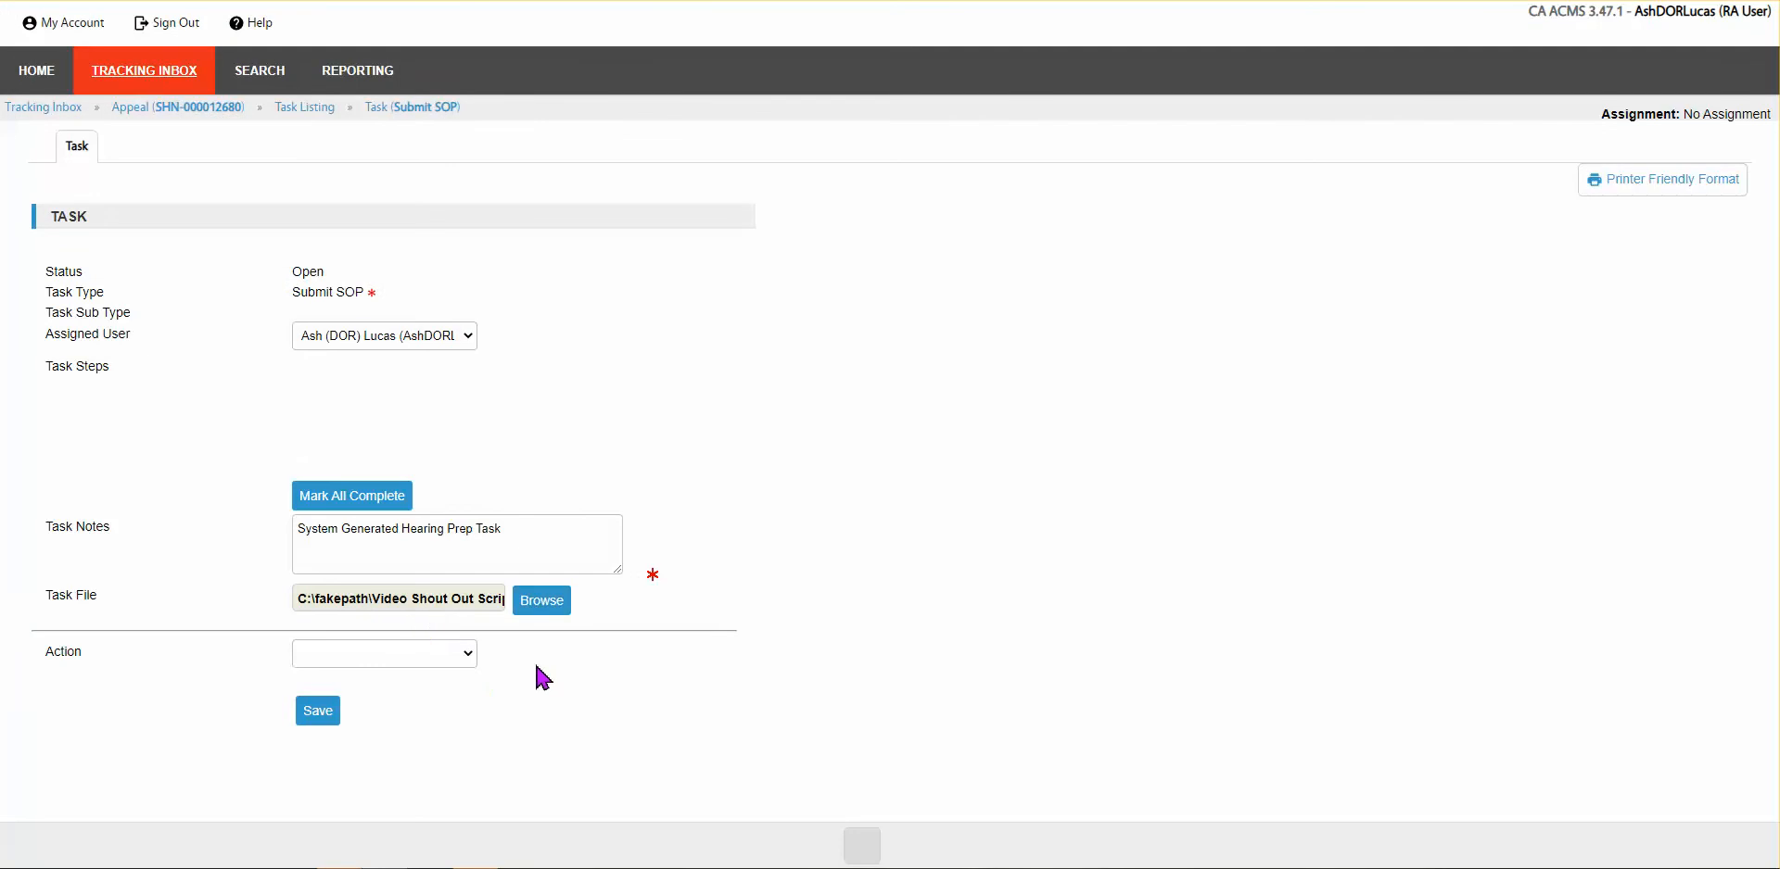
# Step: Set the task action to SOP Uploaded, save the task, and go to the appeal page
pyautogui.click(473, 656)
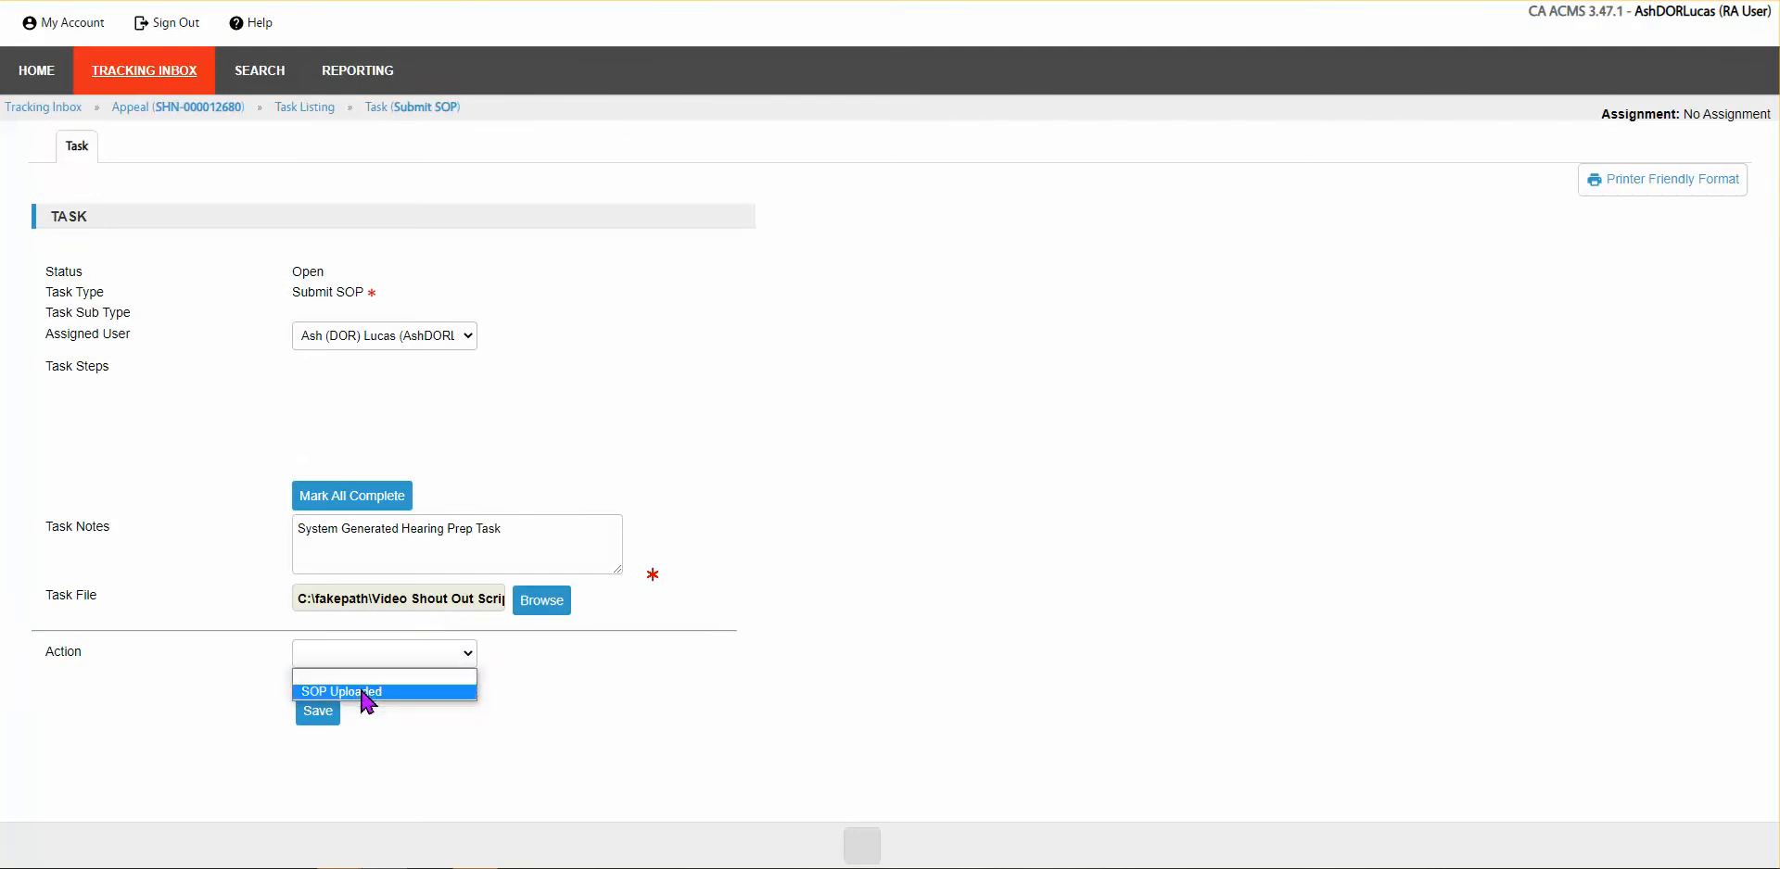
pyautogui.click(369, 693)
pyautogui.click(321, 737)
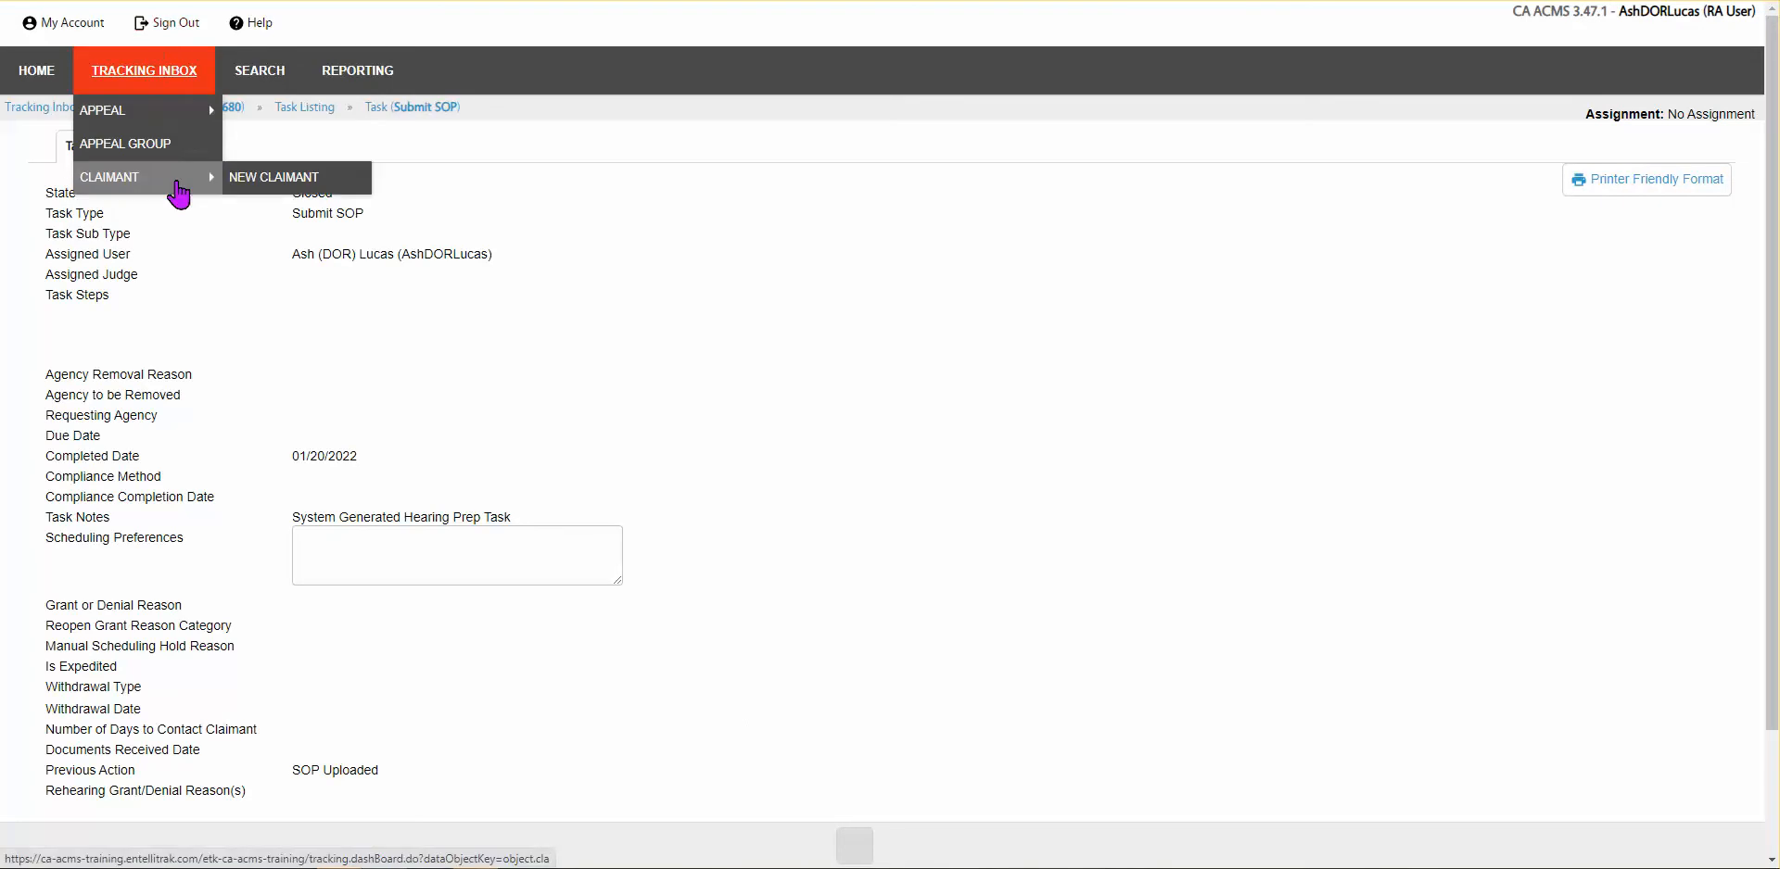
pyautogui.click(154, 109)
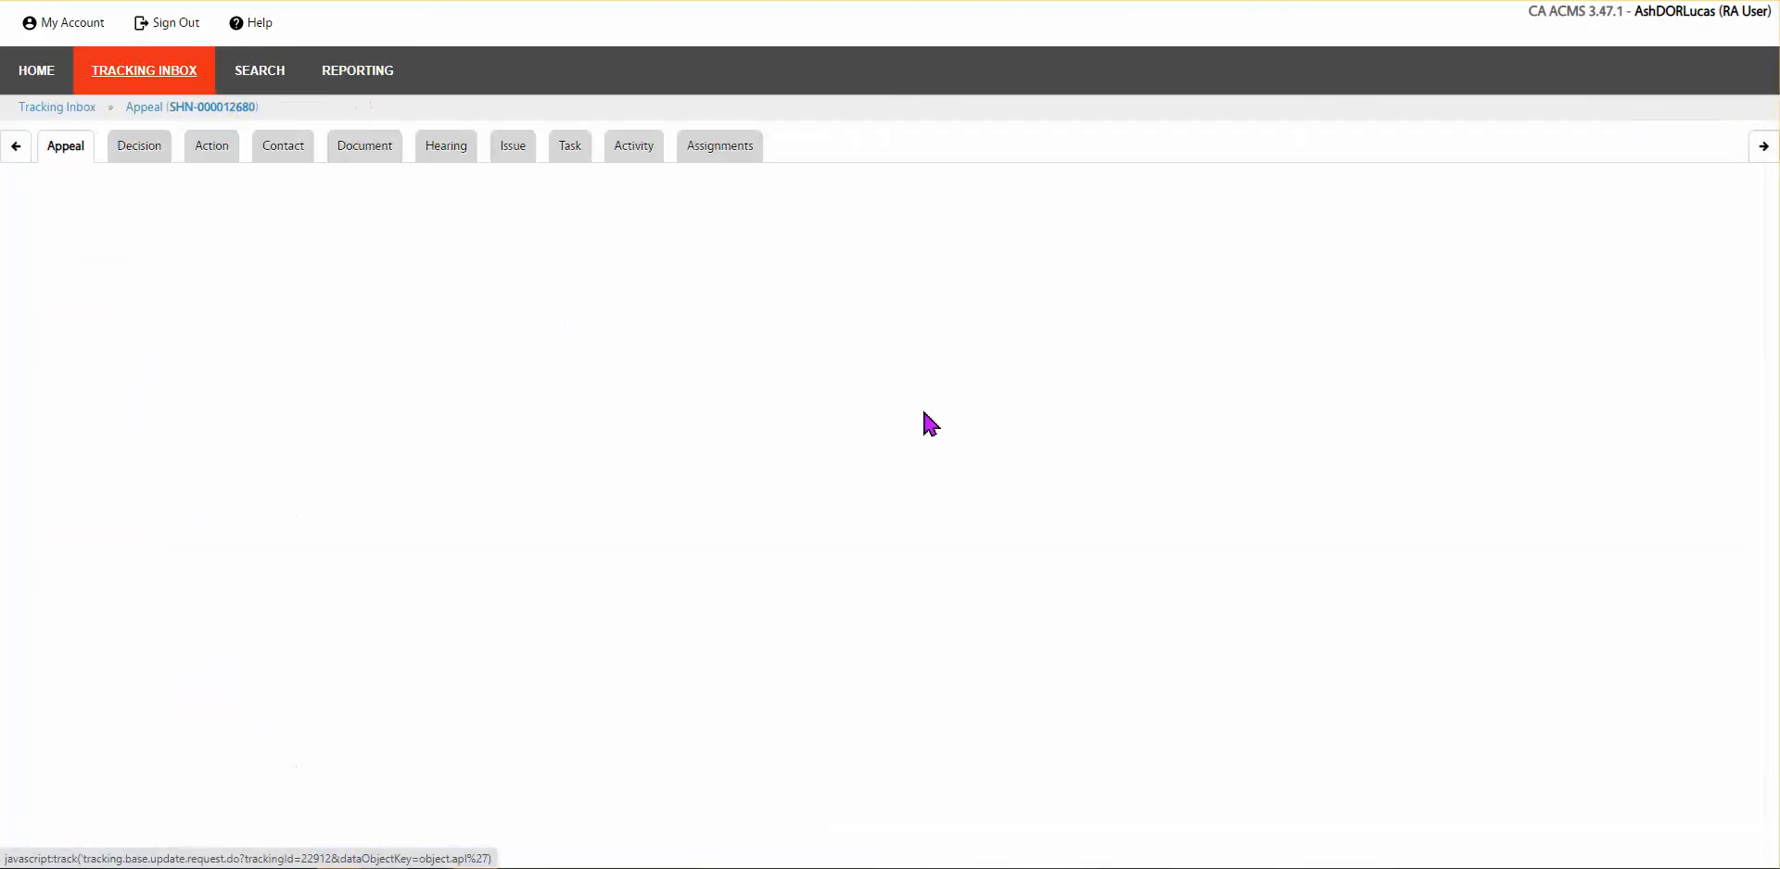
pyautogui.moveTo(385, 162)
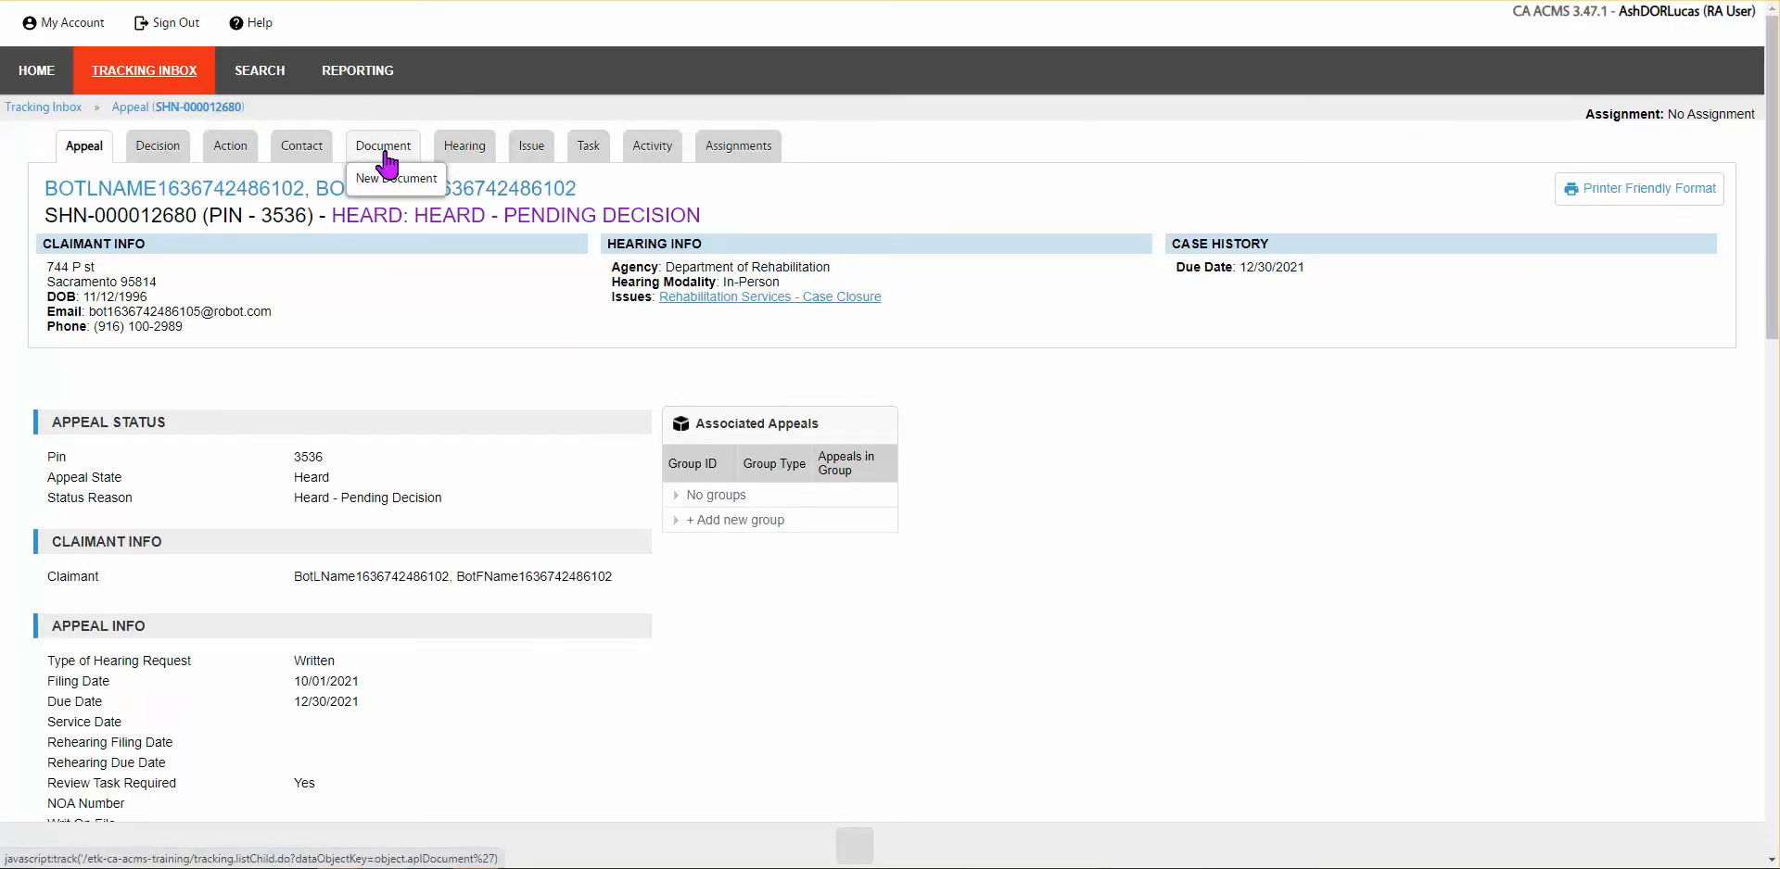
pyautogui.click(382, 148)
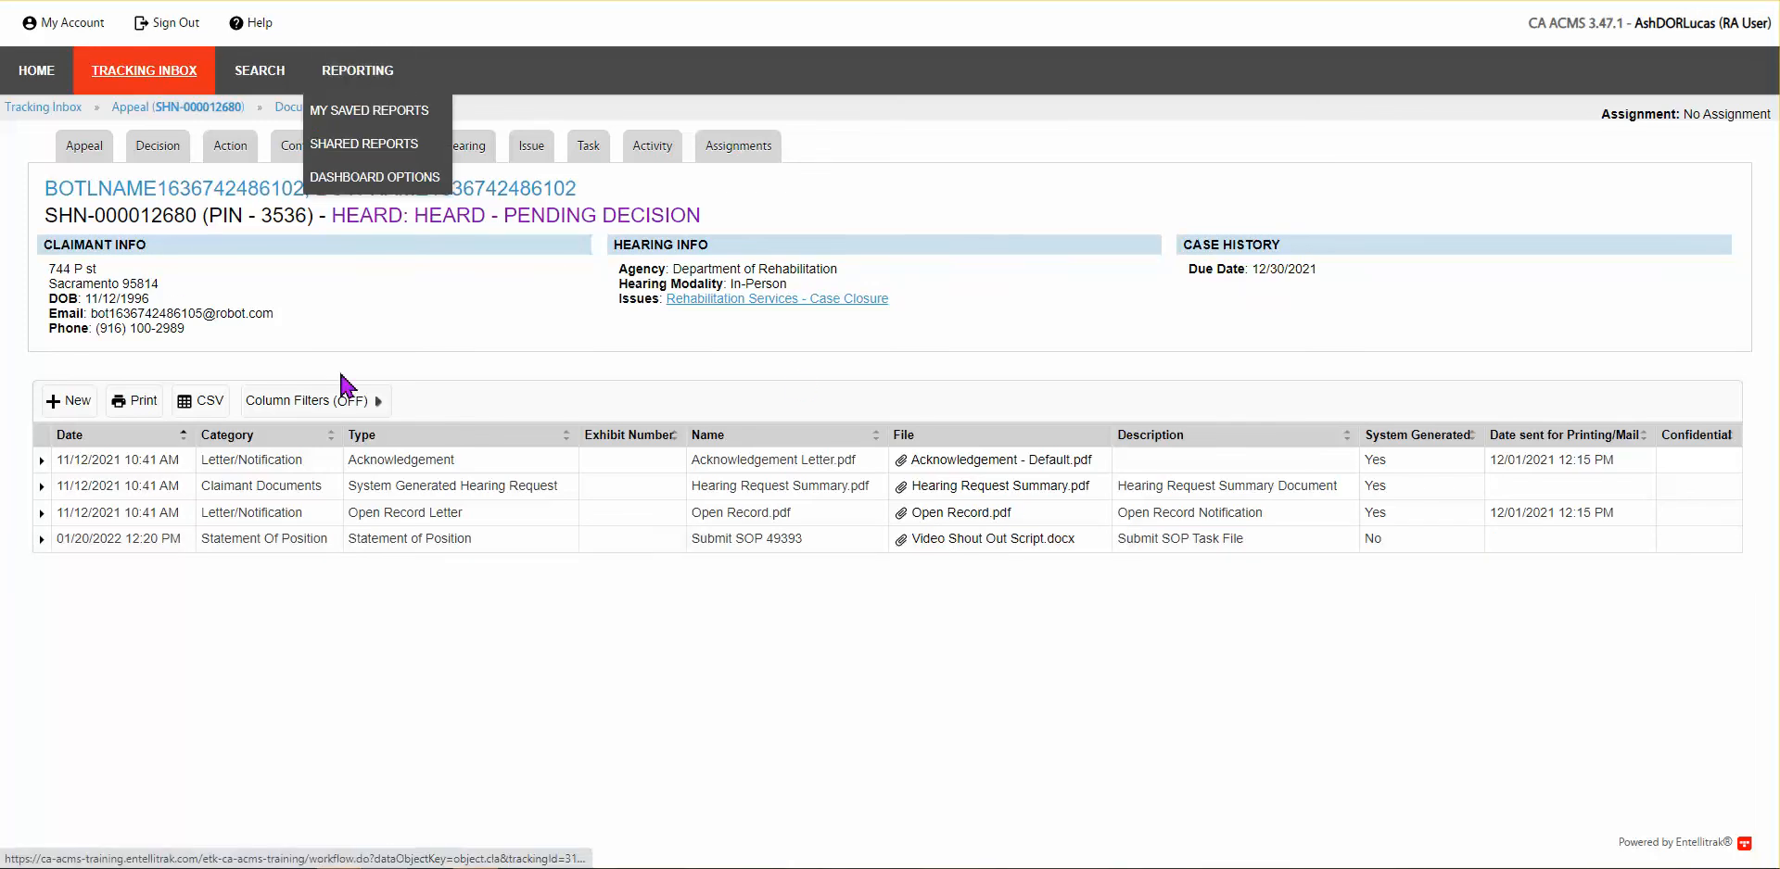
pyautogui.click(36, 71)
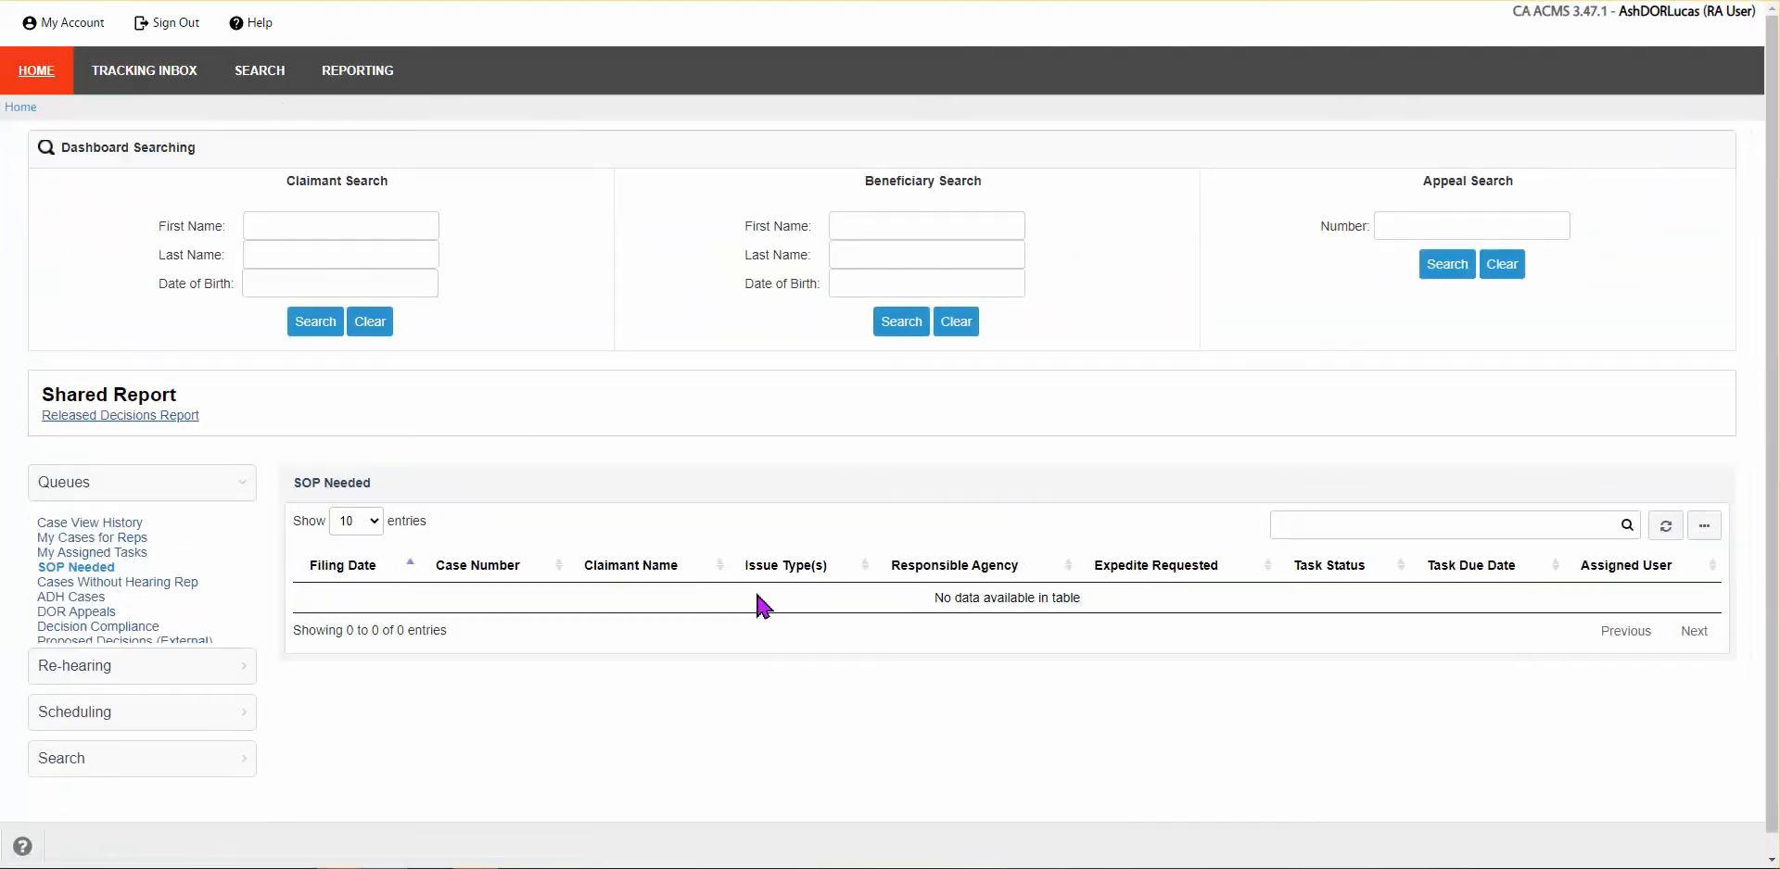
pyautogui.click(90, 723)
pyautogui.click(104, 615)
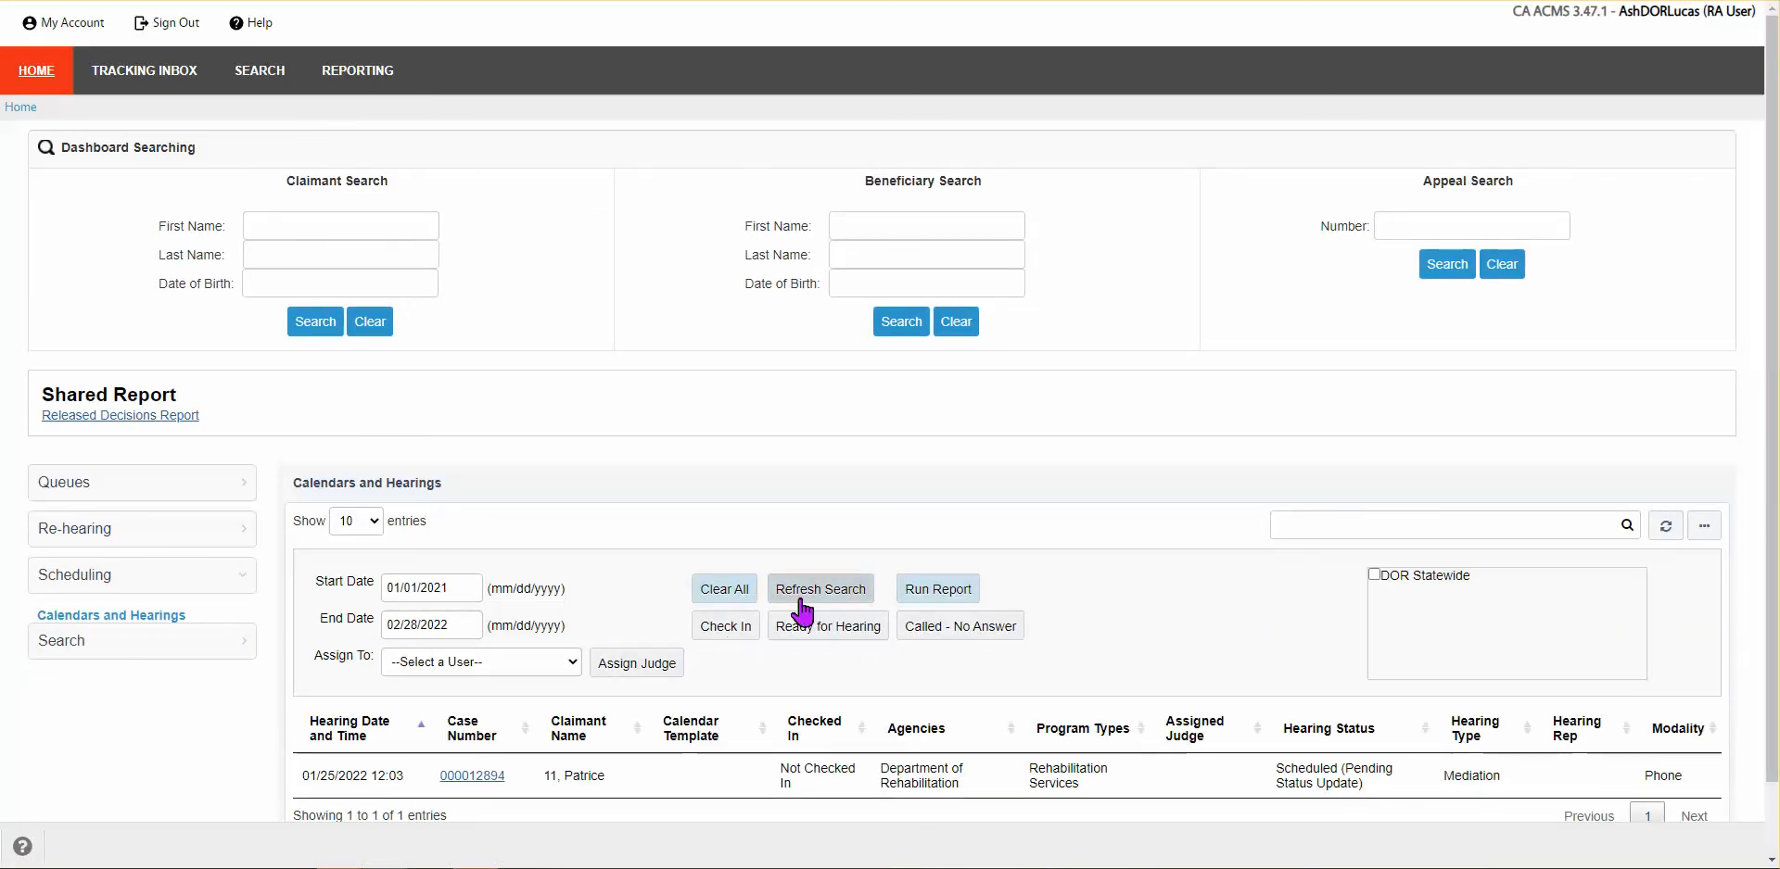
pyautogui.scroll(-2, 1140, 607)
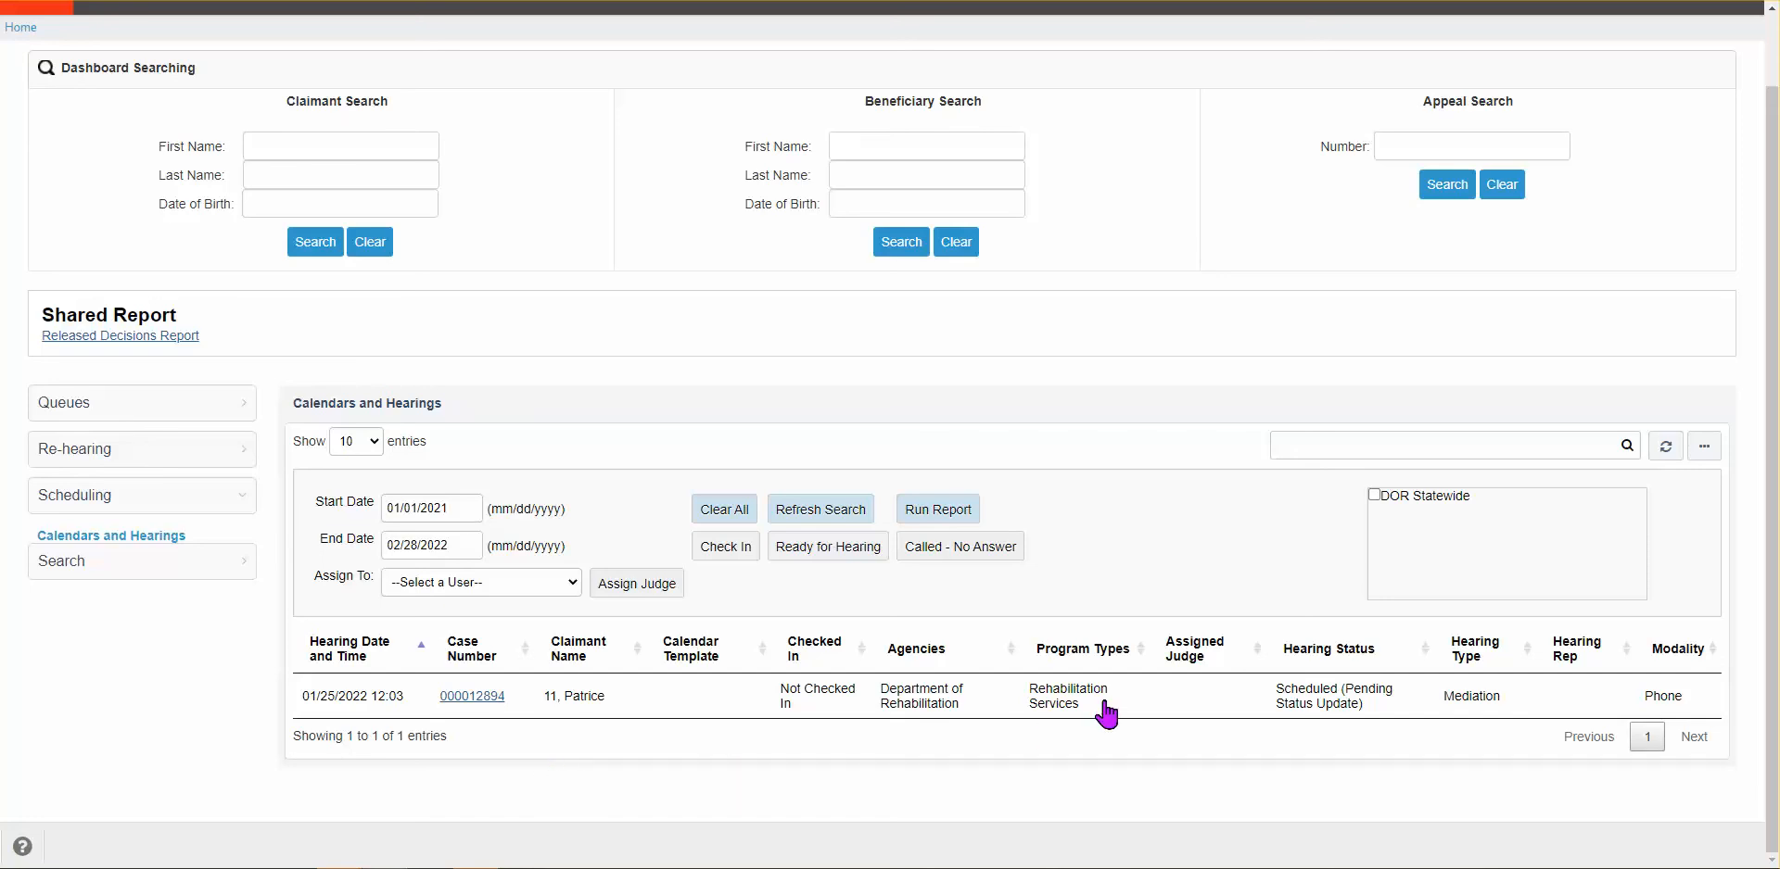
# Step: Open the Case View History queue, sort by Time Stamp newest first, and show 100 entries
pyautogui.click(54, 403)
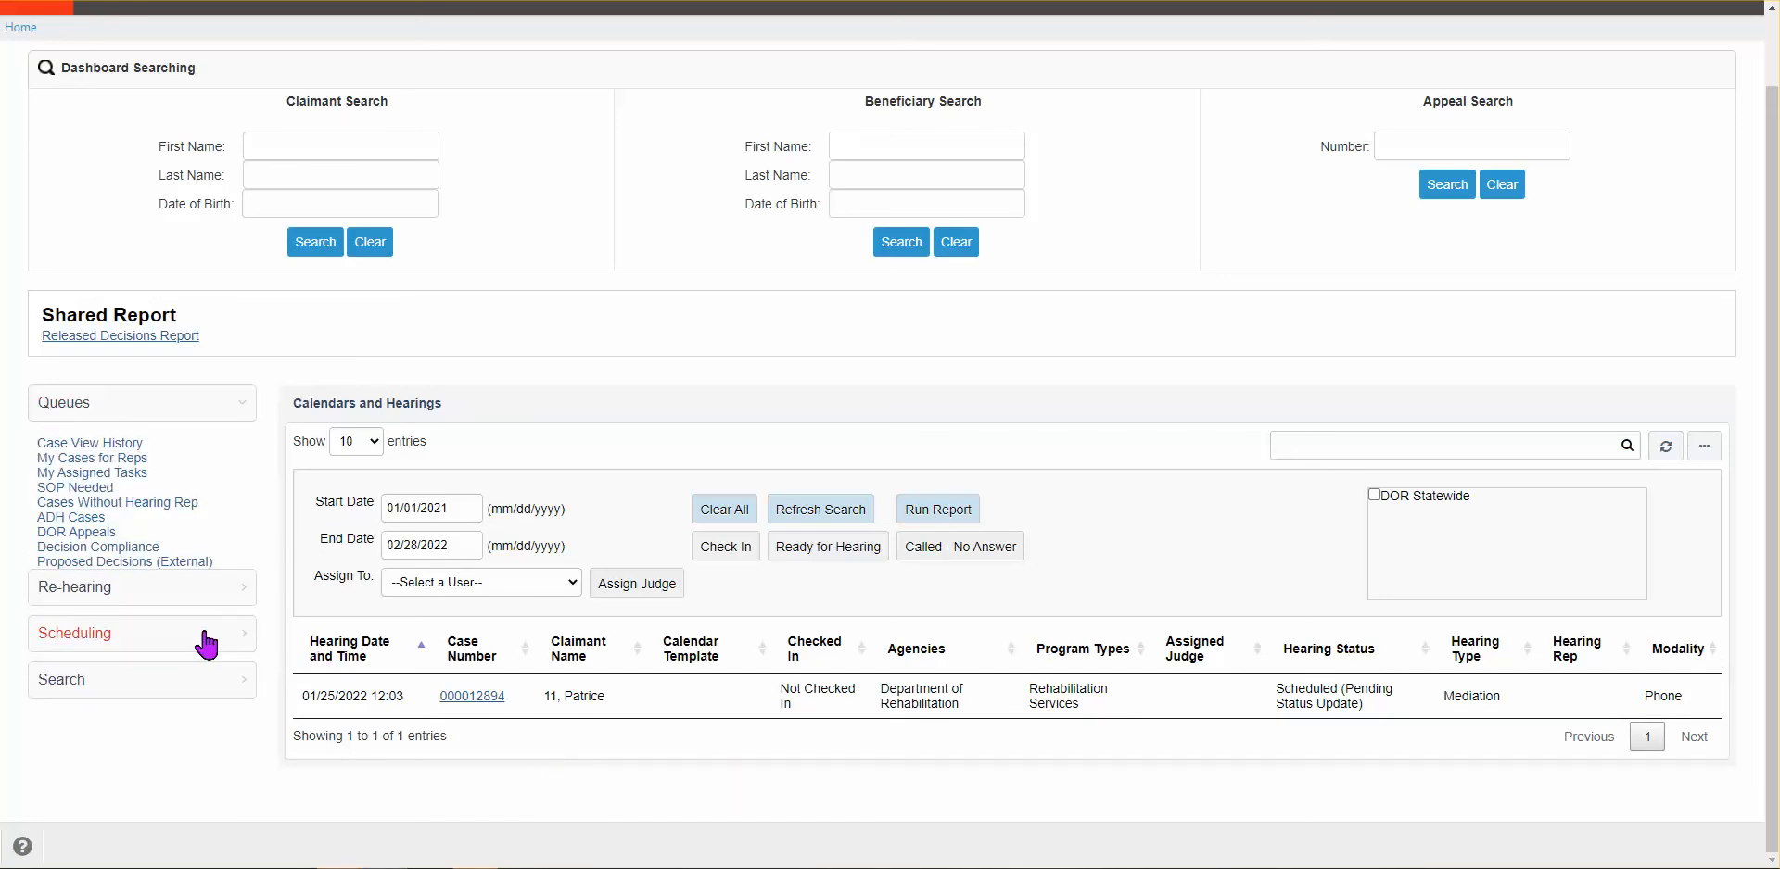
pyautogui.click(109, 445)
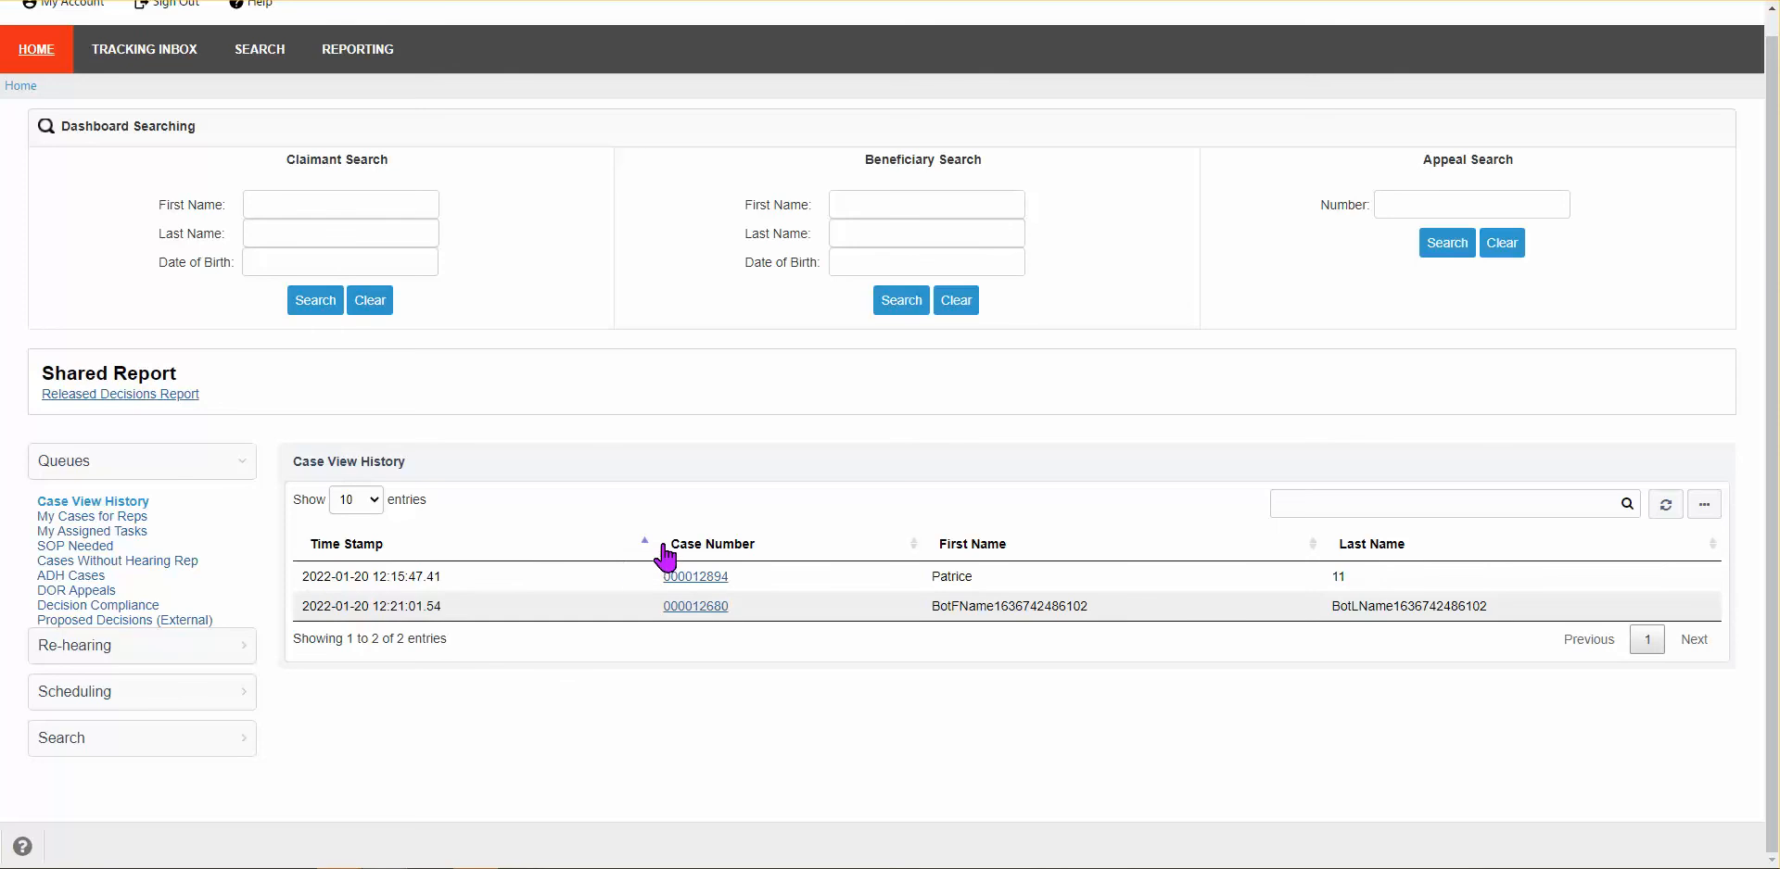
pyautogui.click(644, 547)
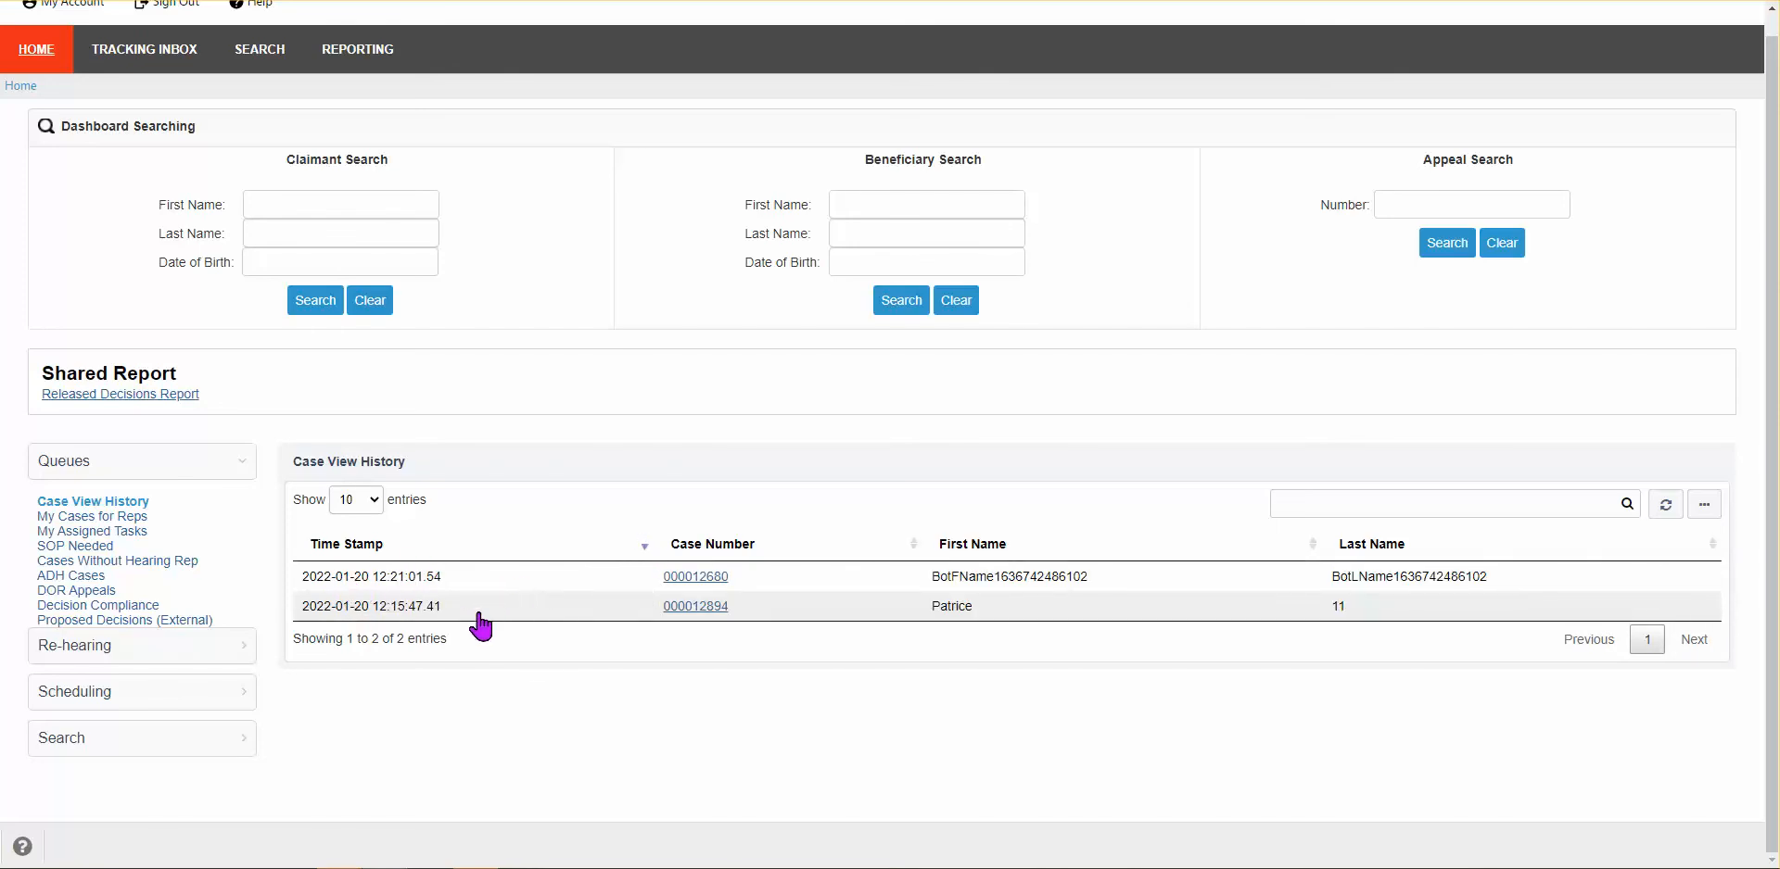
pyautogui.click(375, 505)
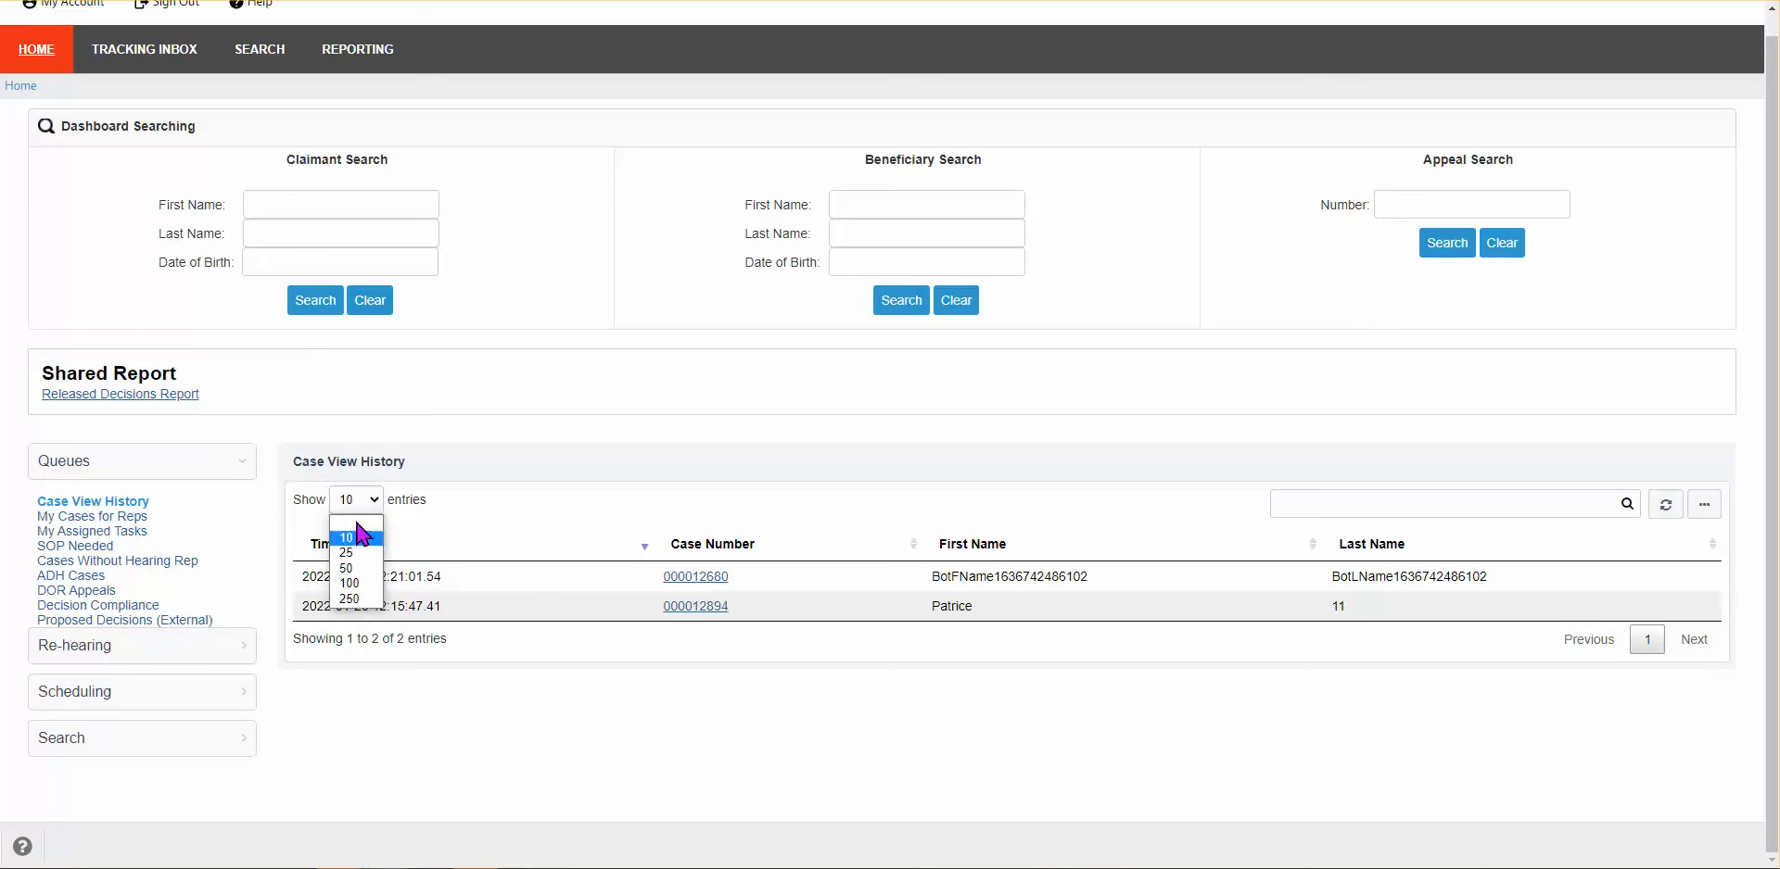
pyautogui.click(352, 584)
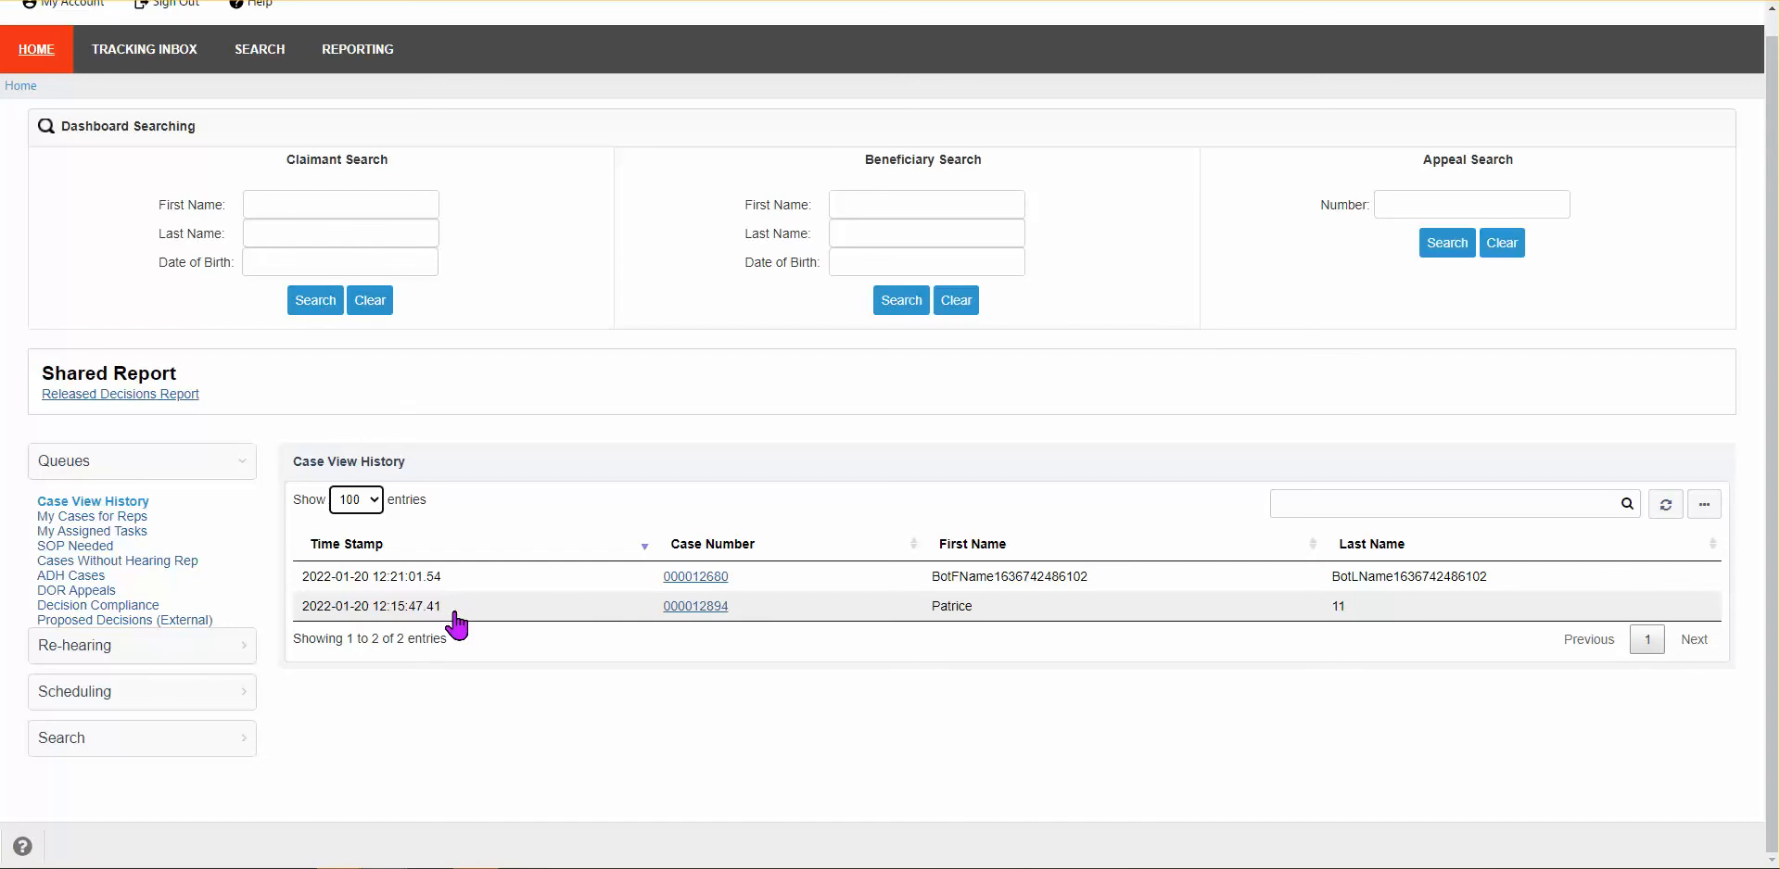
pyautogui.scroll(1, 1338, 363)
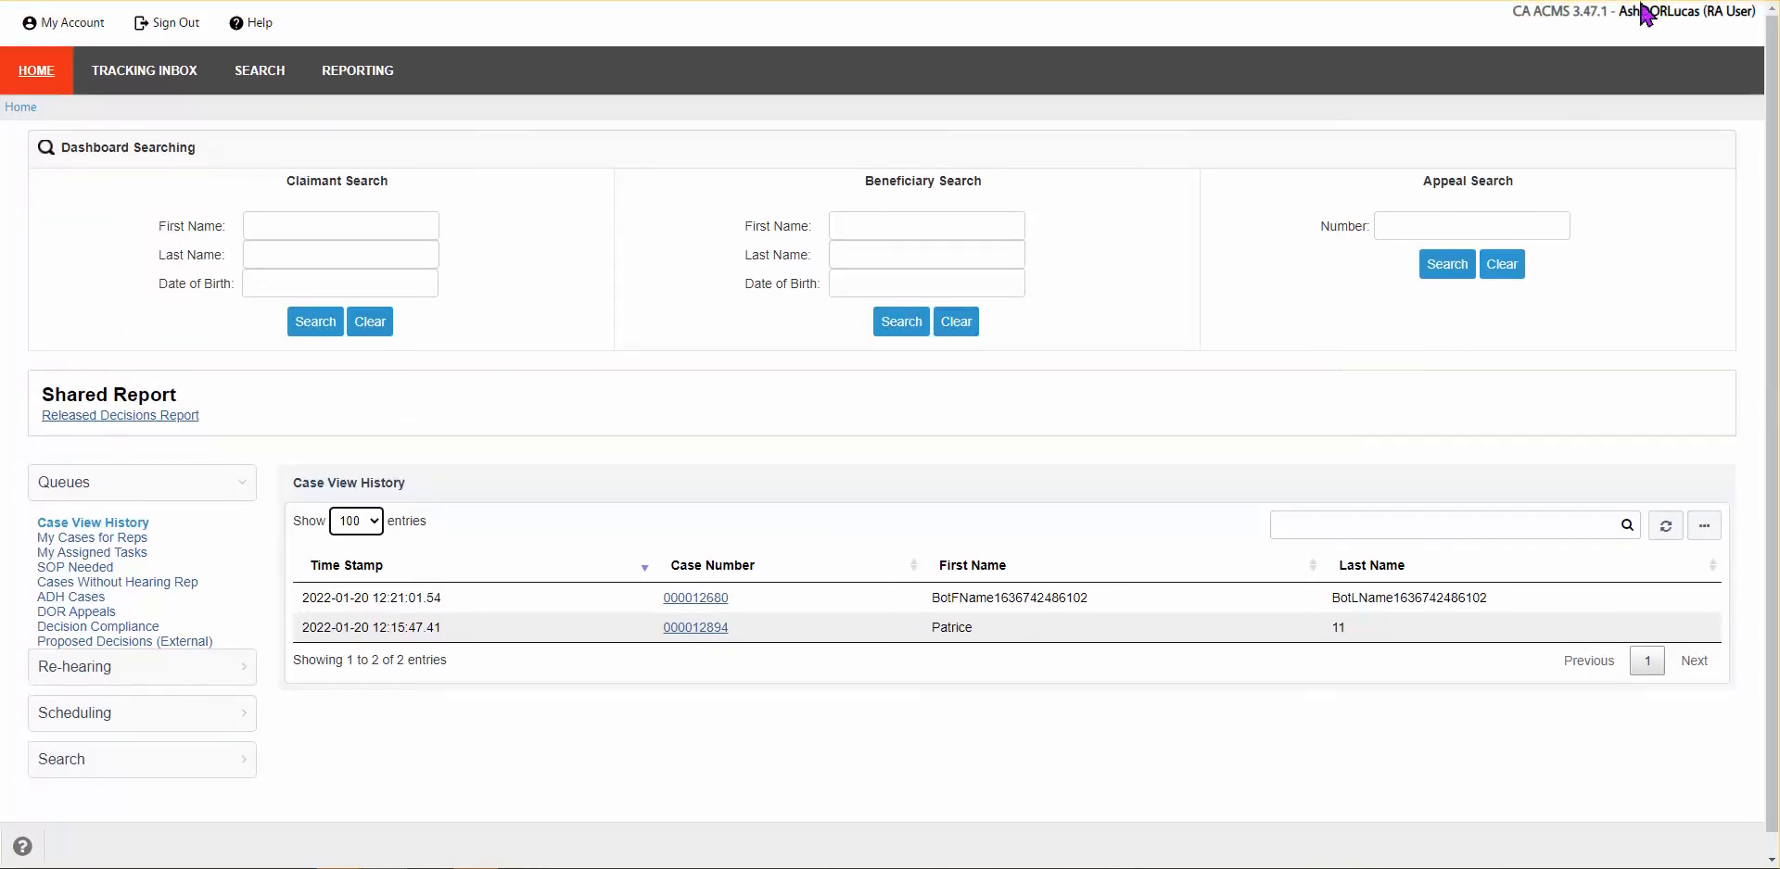
pyautogui.scroll(-1, 695, 751)
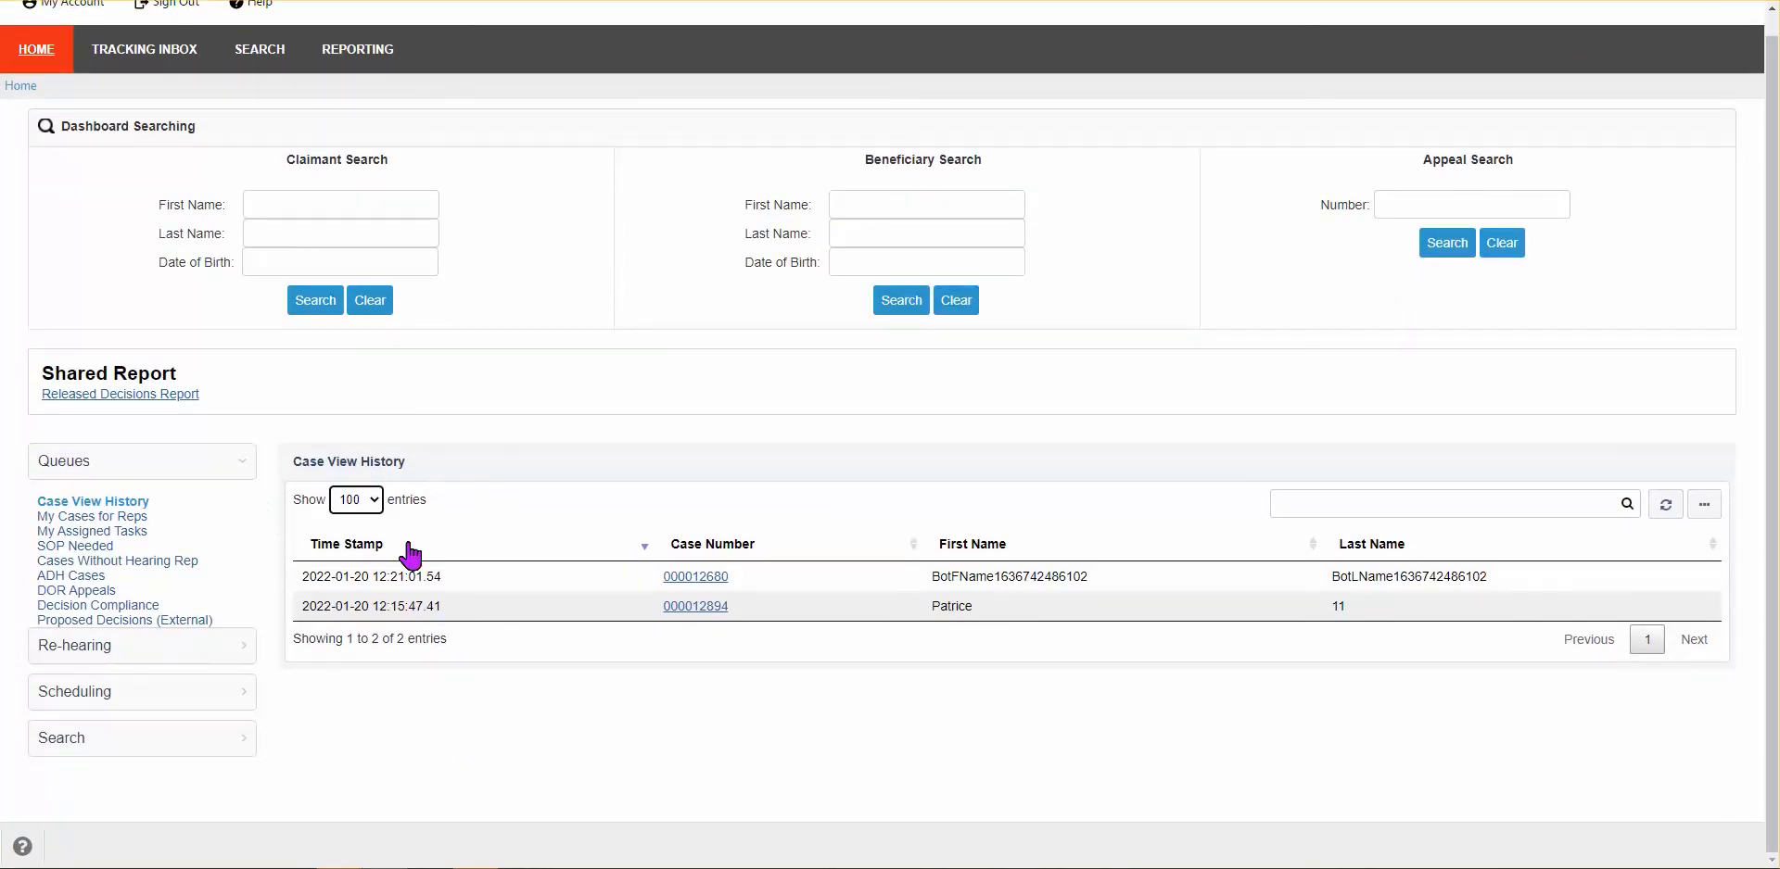
# Step: Open the My Cases for Reps queue and show 50 entries per page
pyautogui.click(93, 516)
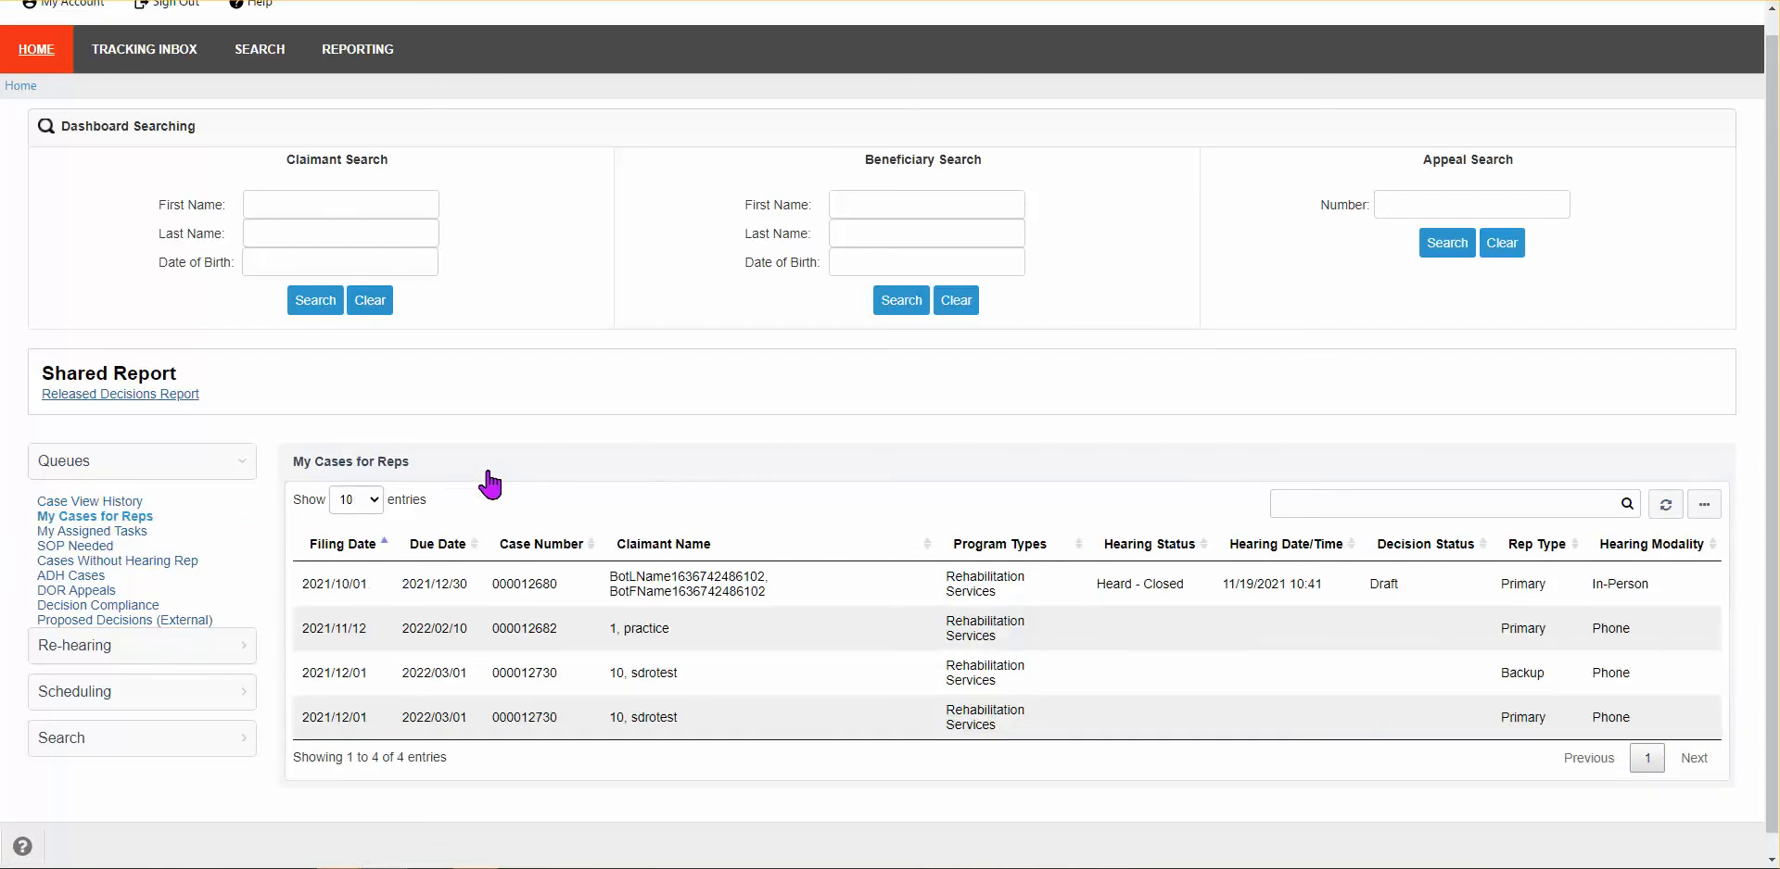
pyautogui.click(371, 502)
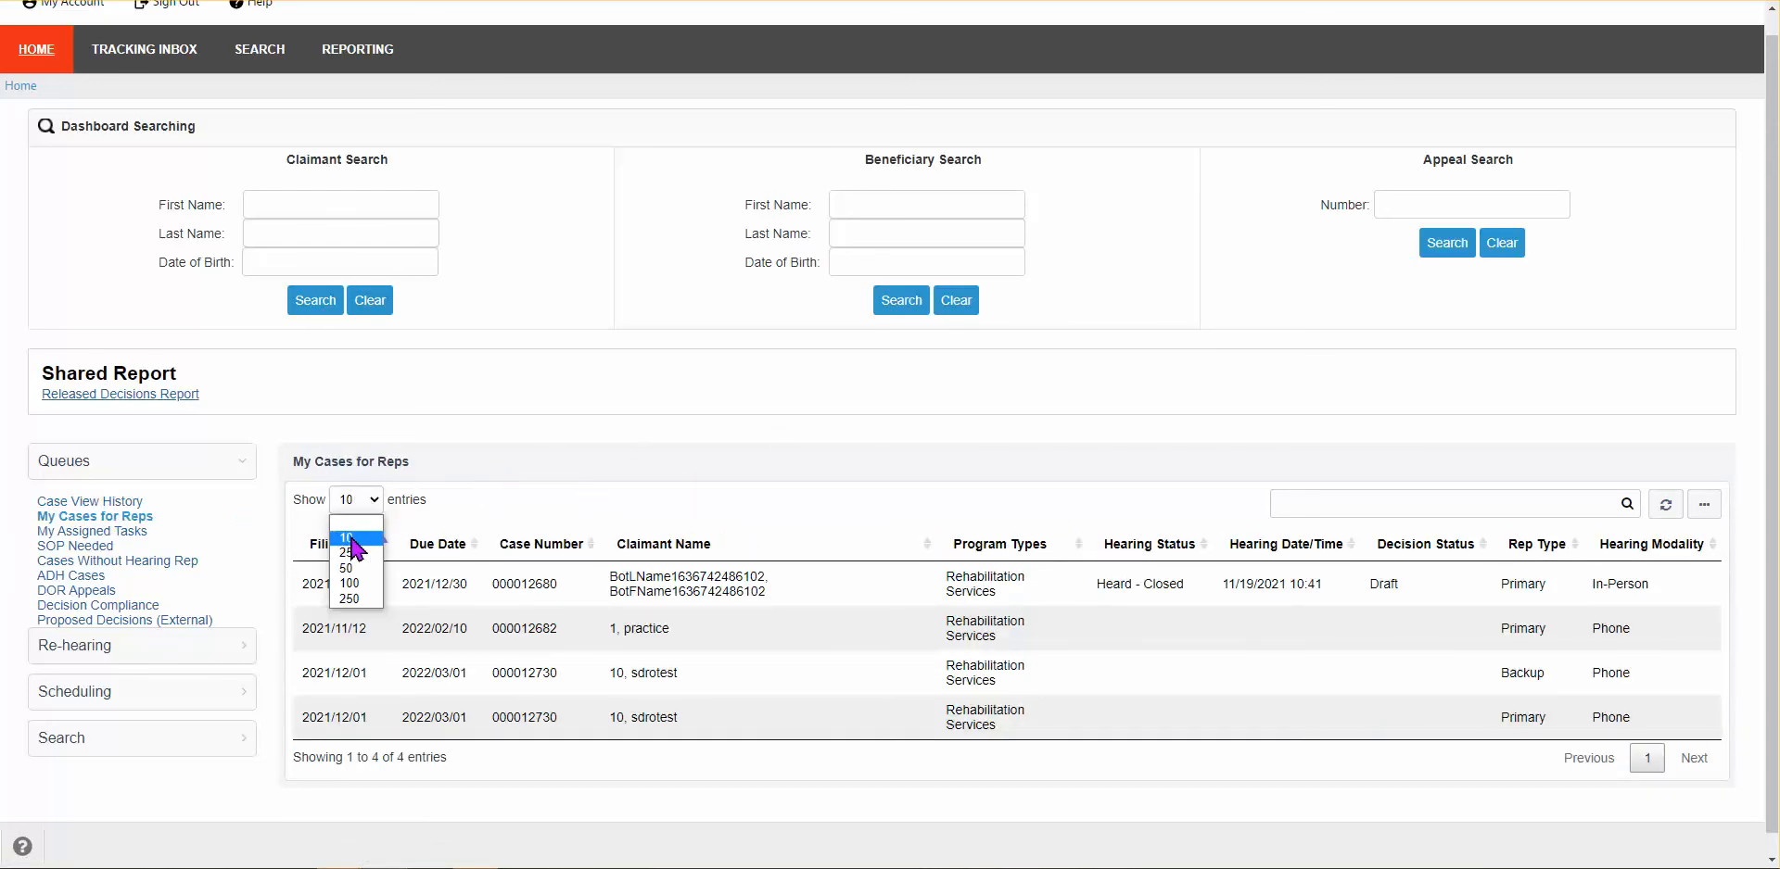
pyautogui.click(348, 568)
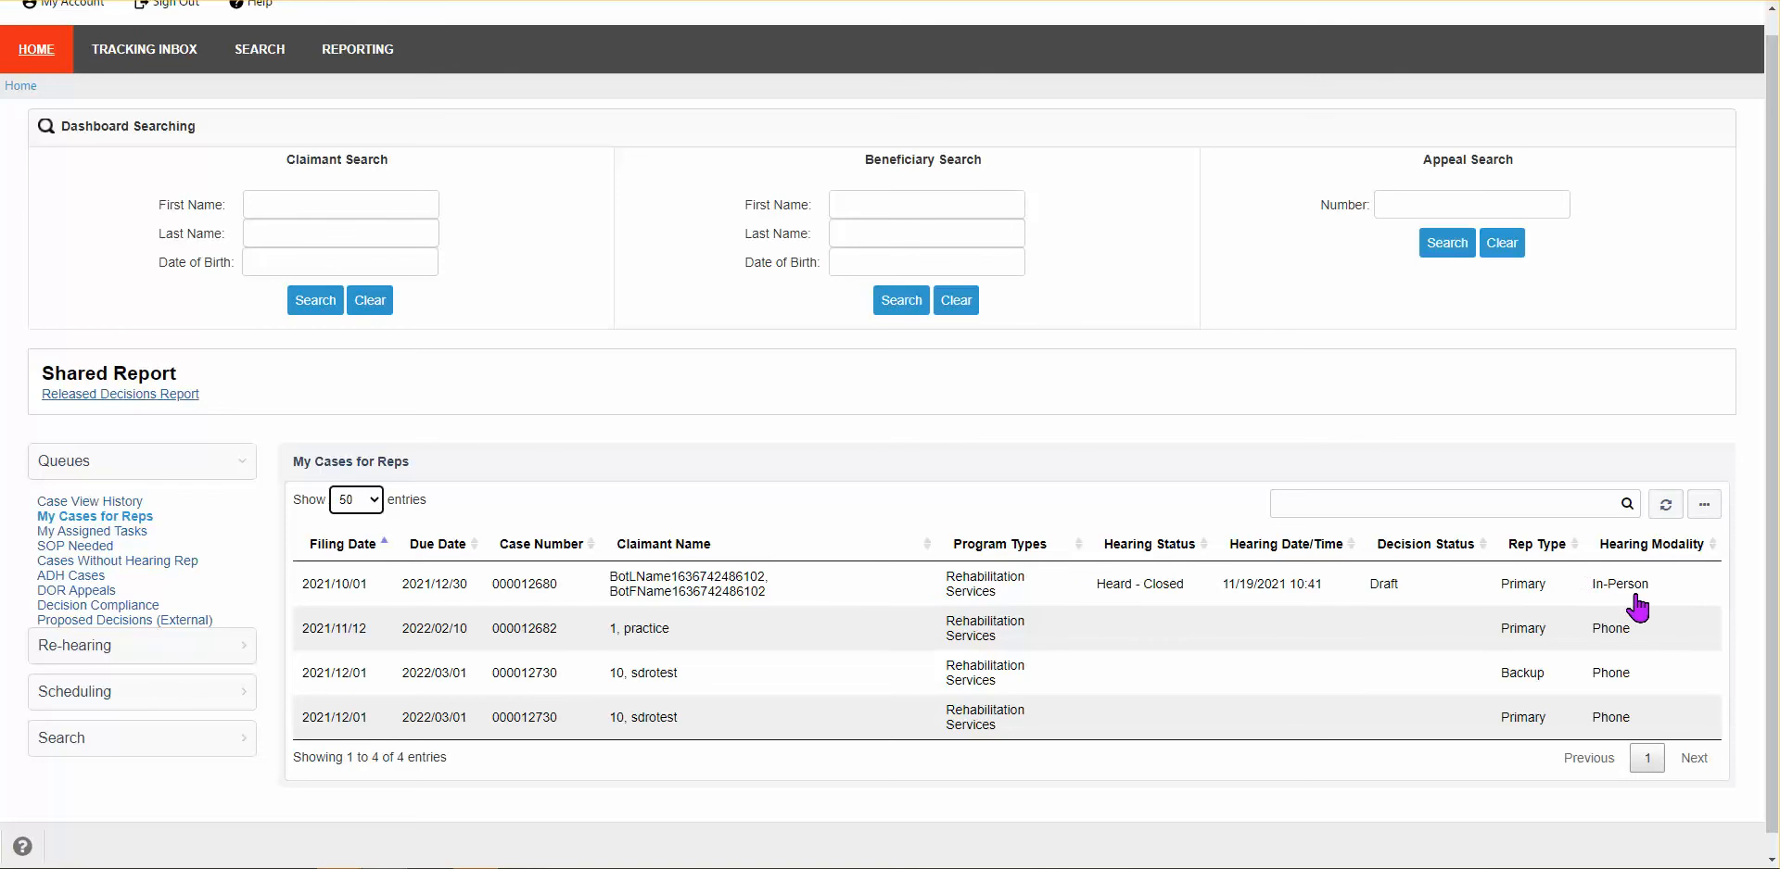
# Step: Switch between the My Assigned Tasks and SOP Needed queues, ending on the empty My Assigned Tasks
pyautogui.click(90, 544)
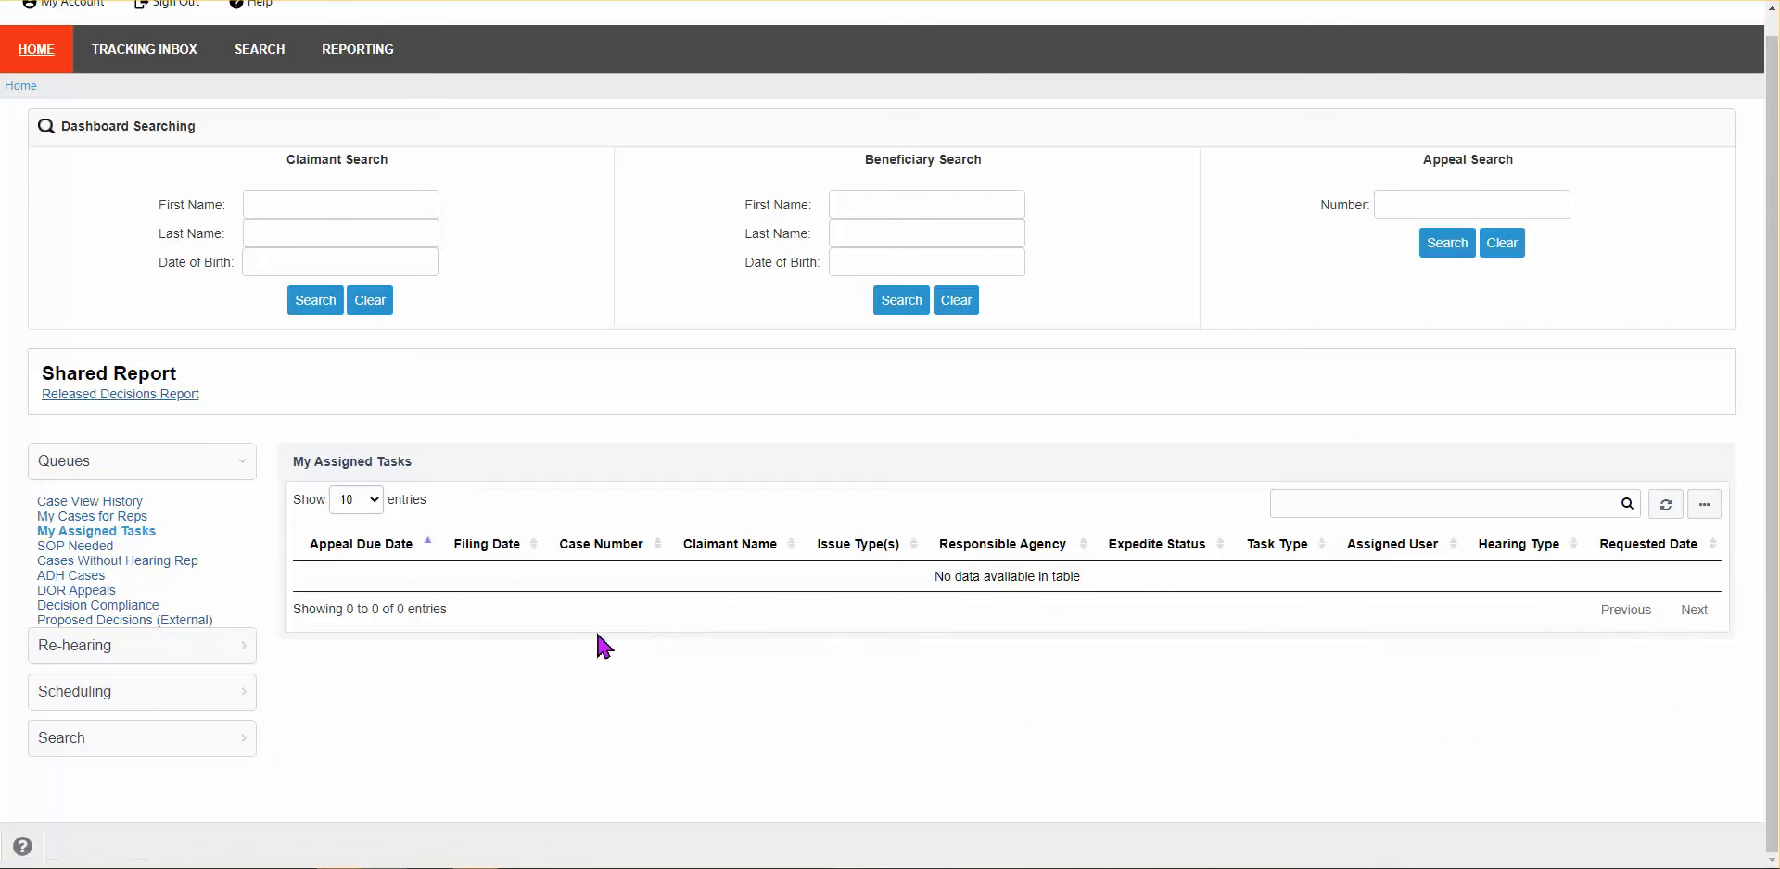
pyautogui.click(89, 552)
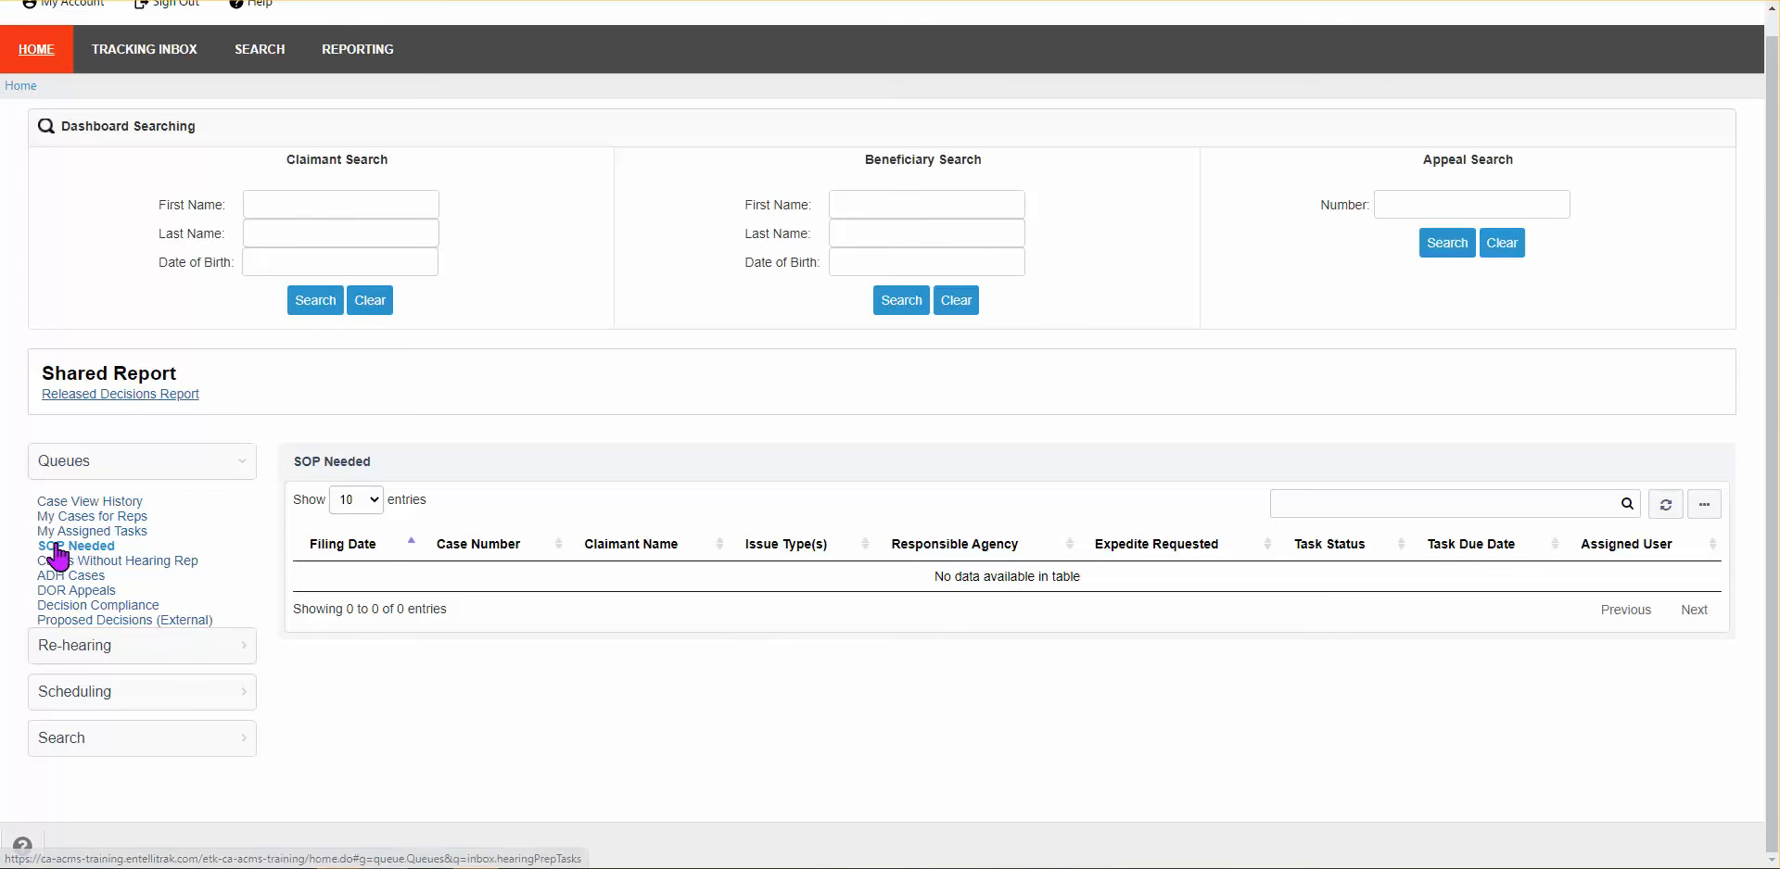
pyautogui.click(79, 531)
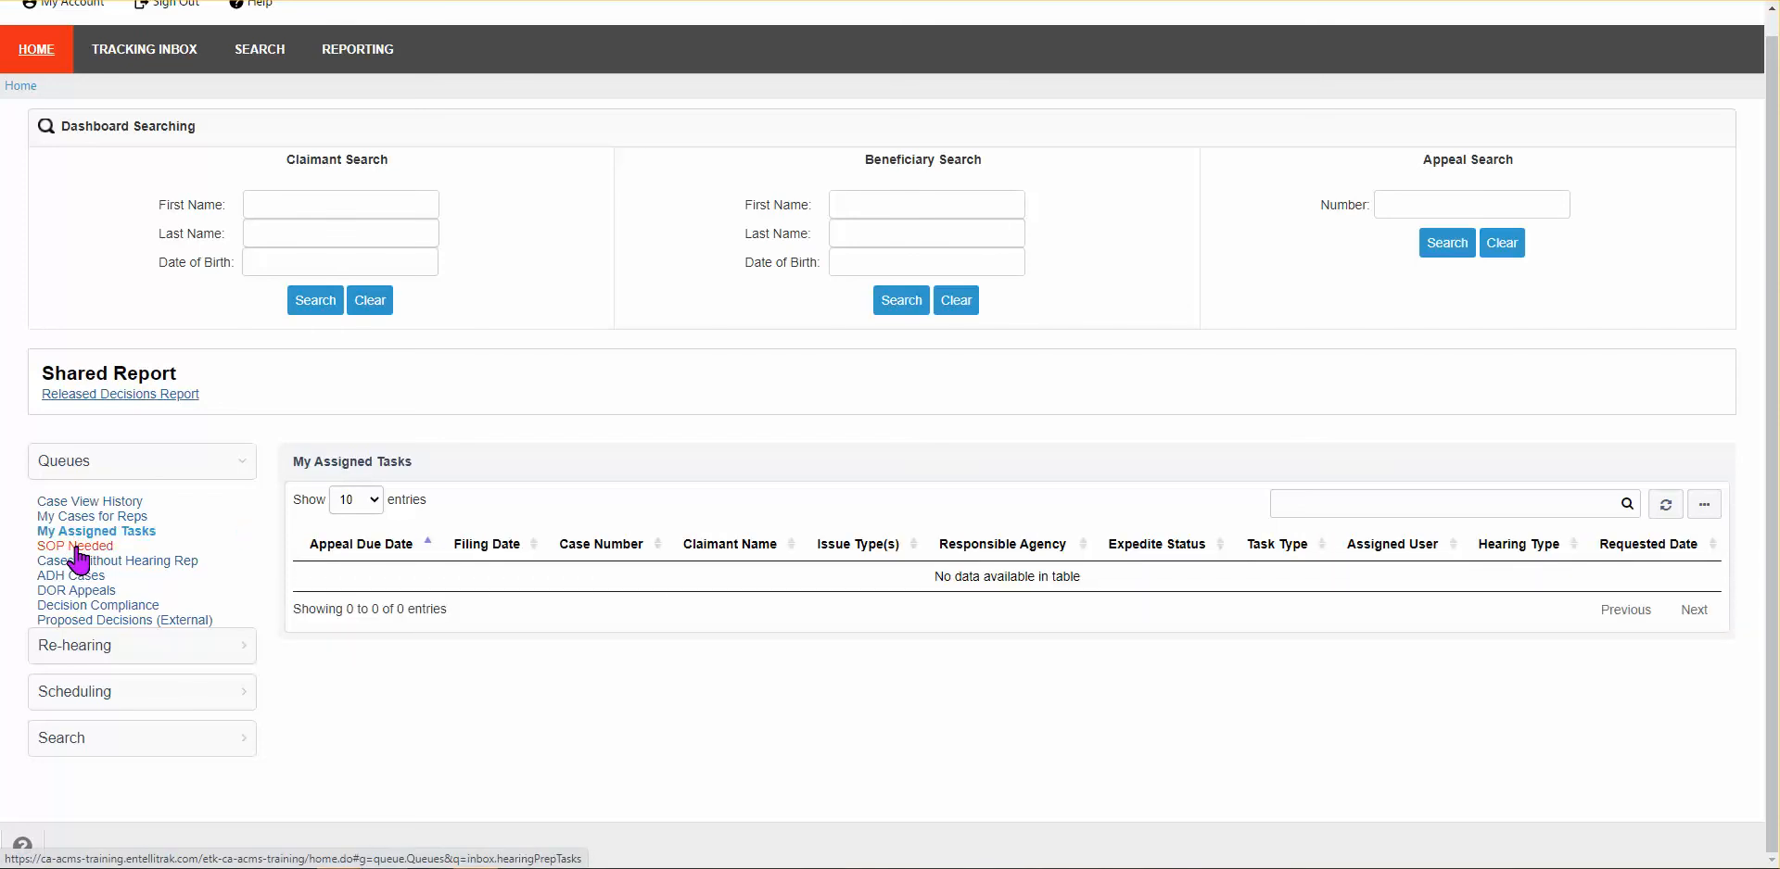
pyautogui.click(79, 552)
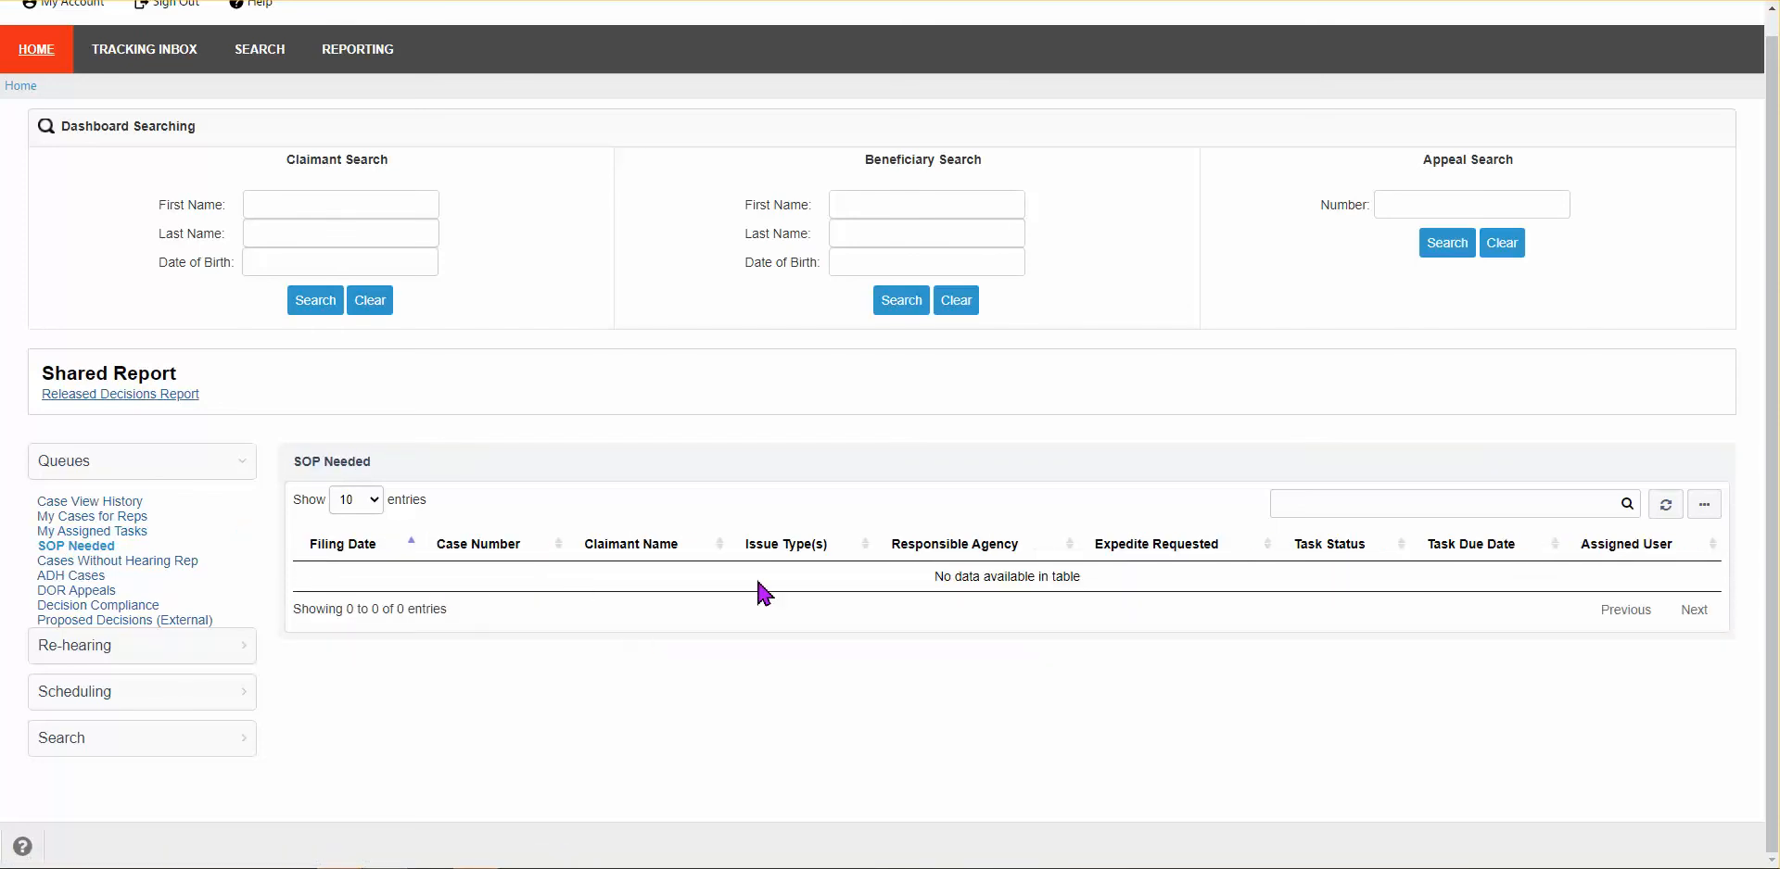
pyautogui.click(129, 532)
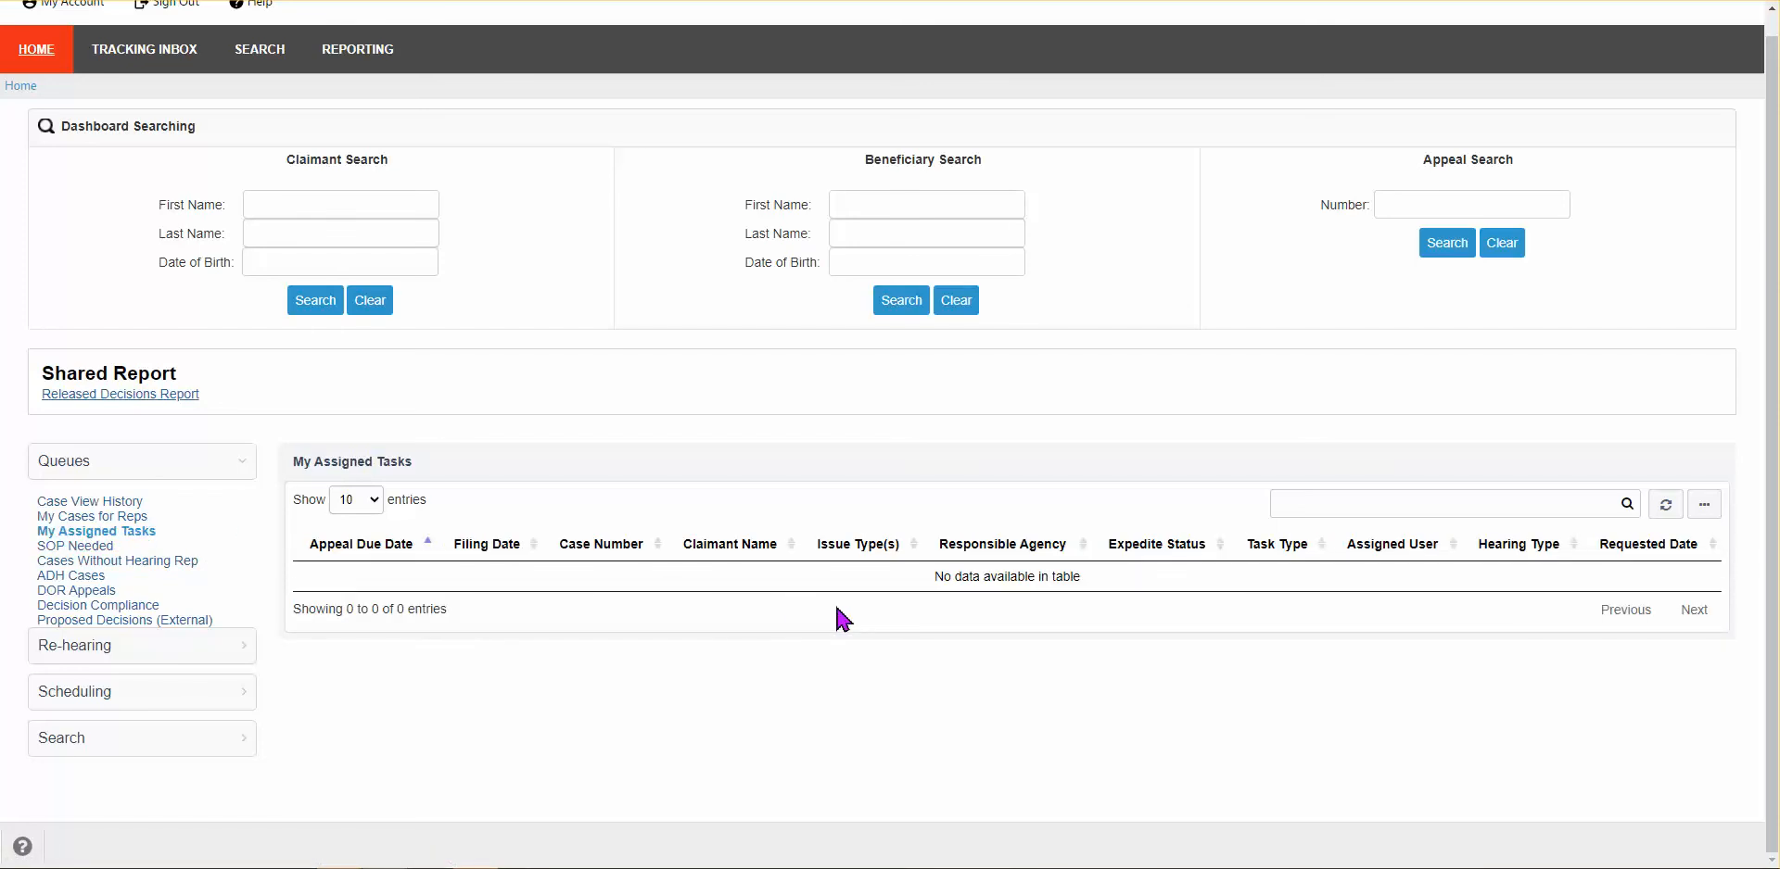
# Step: Check the Cases Without Hearing Rep queue, then list the seven DOR Appeals filed 10/01/2021–01/24/2022
pyautogui.click(104, 562)
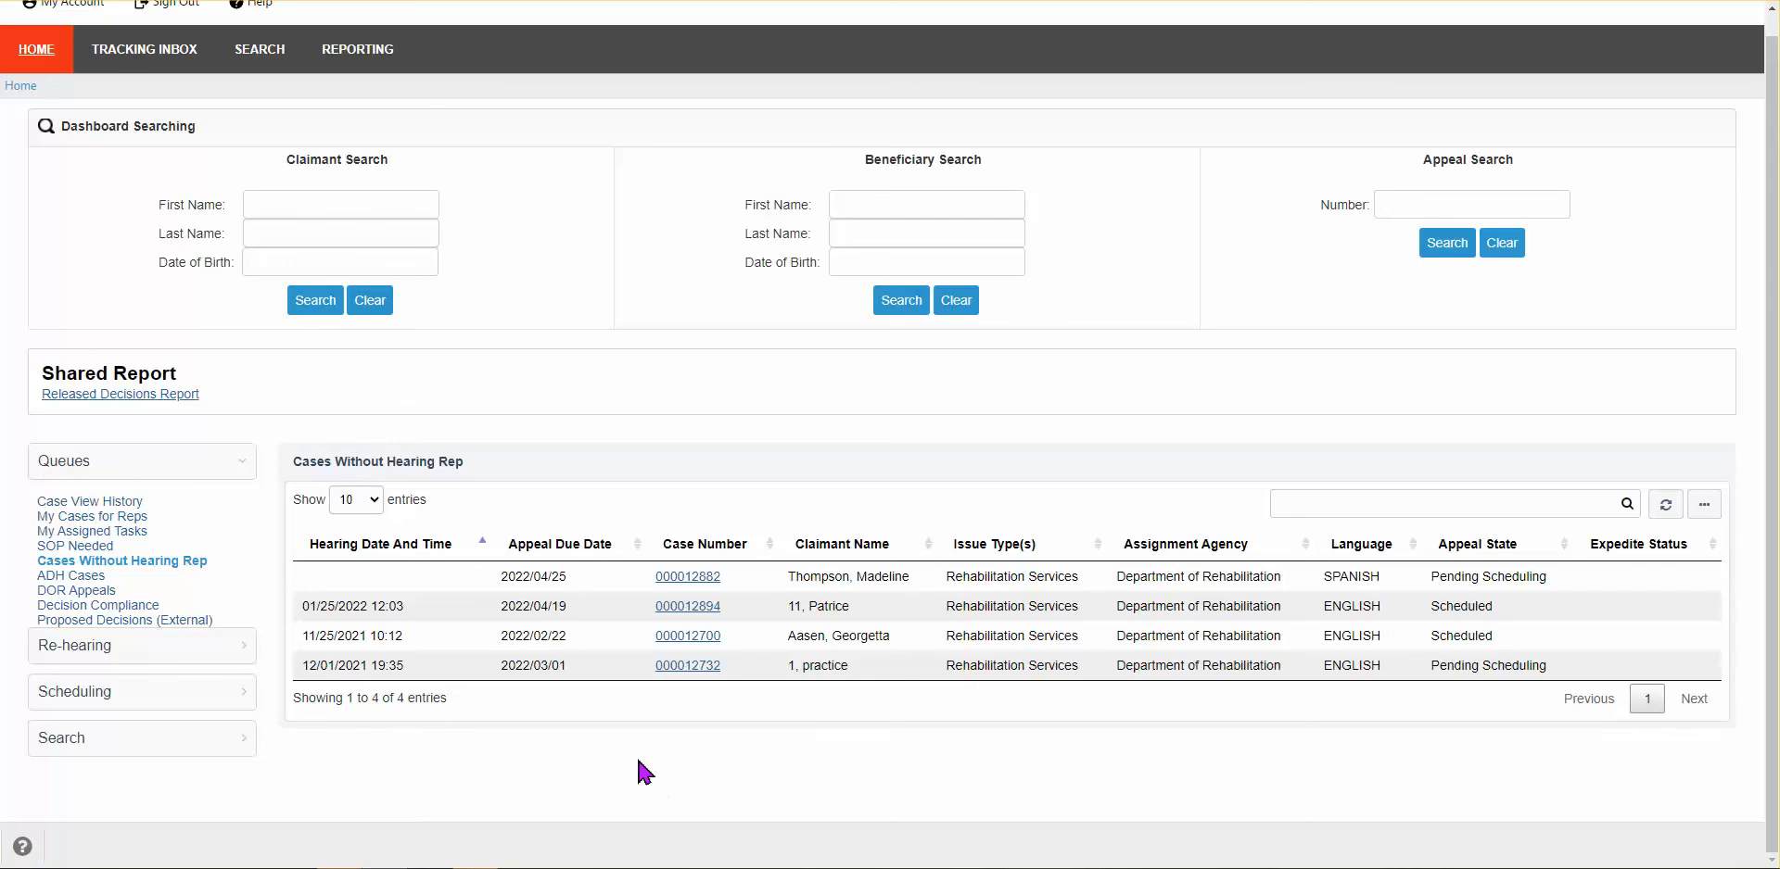
pyautogui.click(68, 594)
pyautogui.scroll(-1, 576, 699)
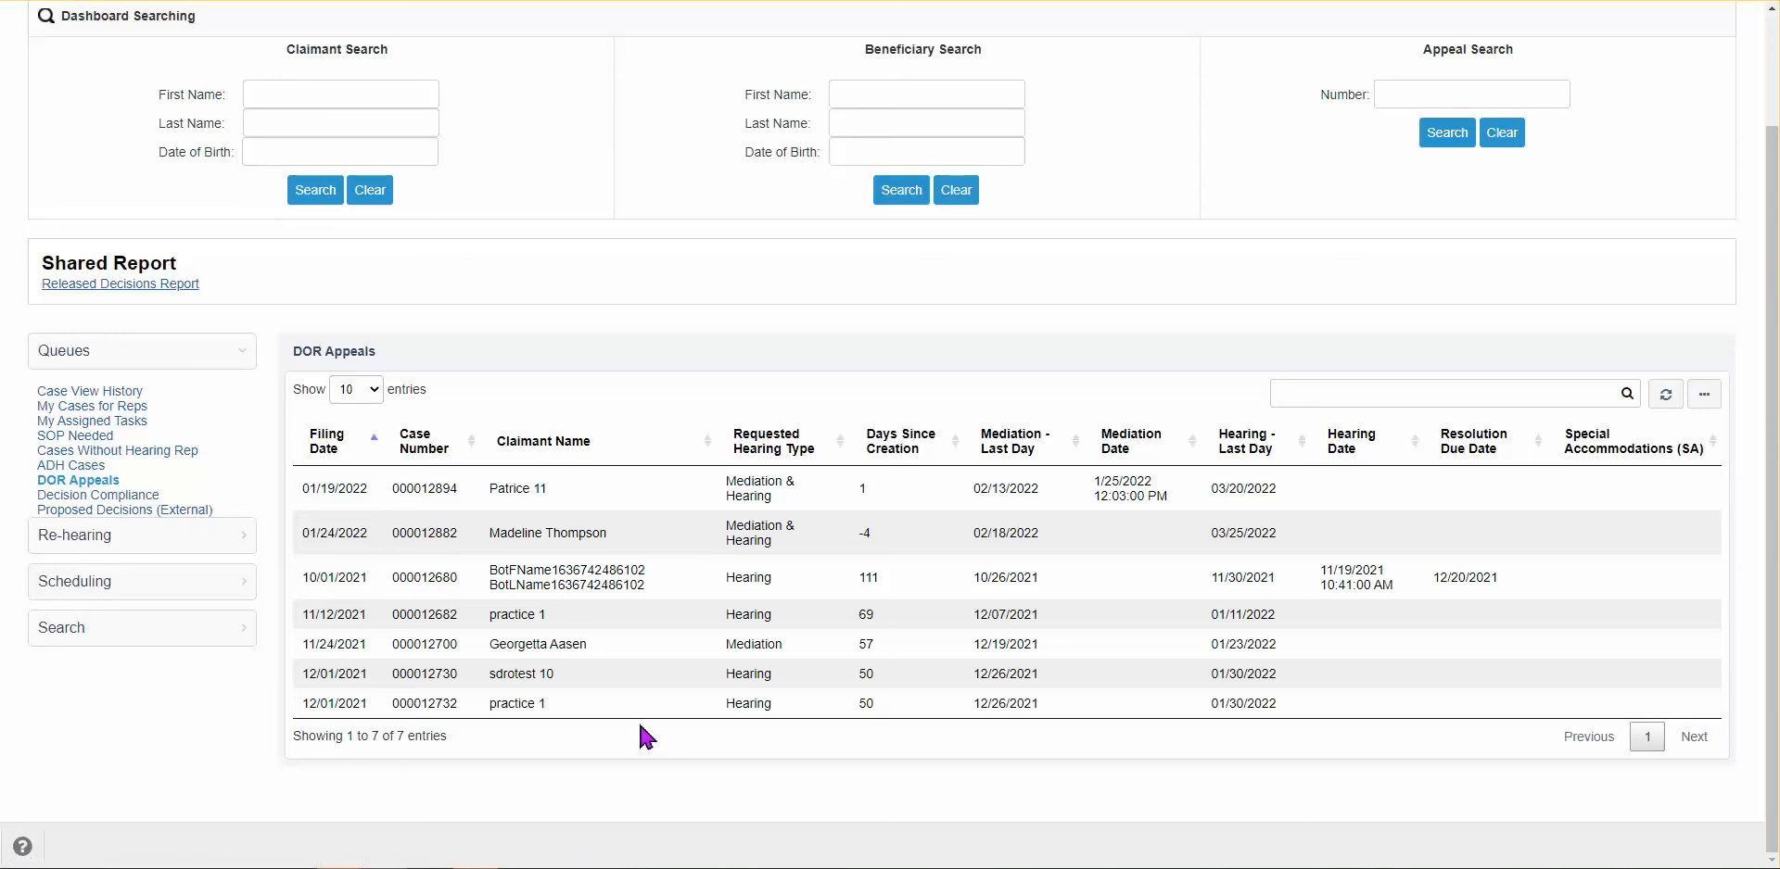
# Step: Expand the Re-hearing, Scheduling and Search sidebar sections to reveal Case Worker Search and Claimant Search
pyautogui.click(87, 538)
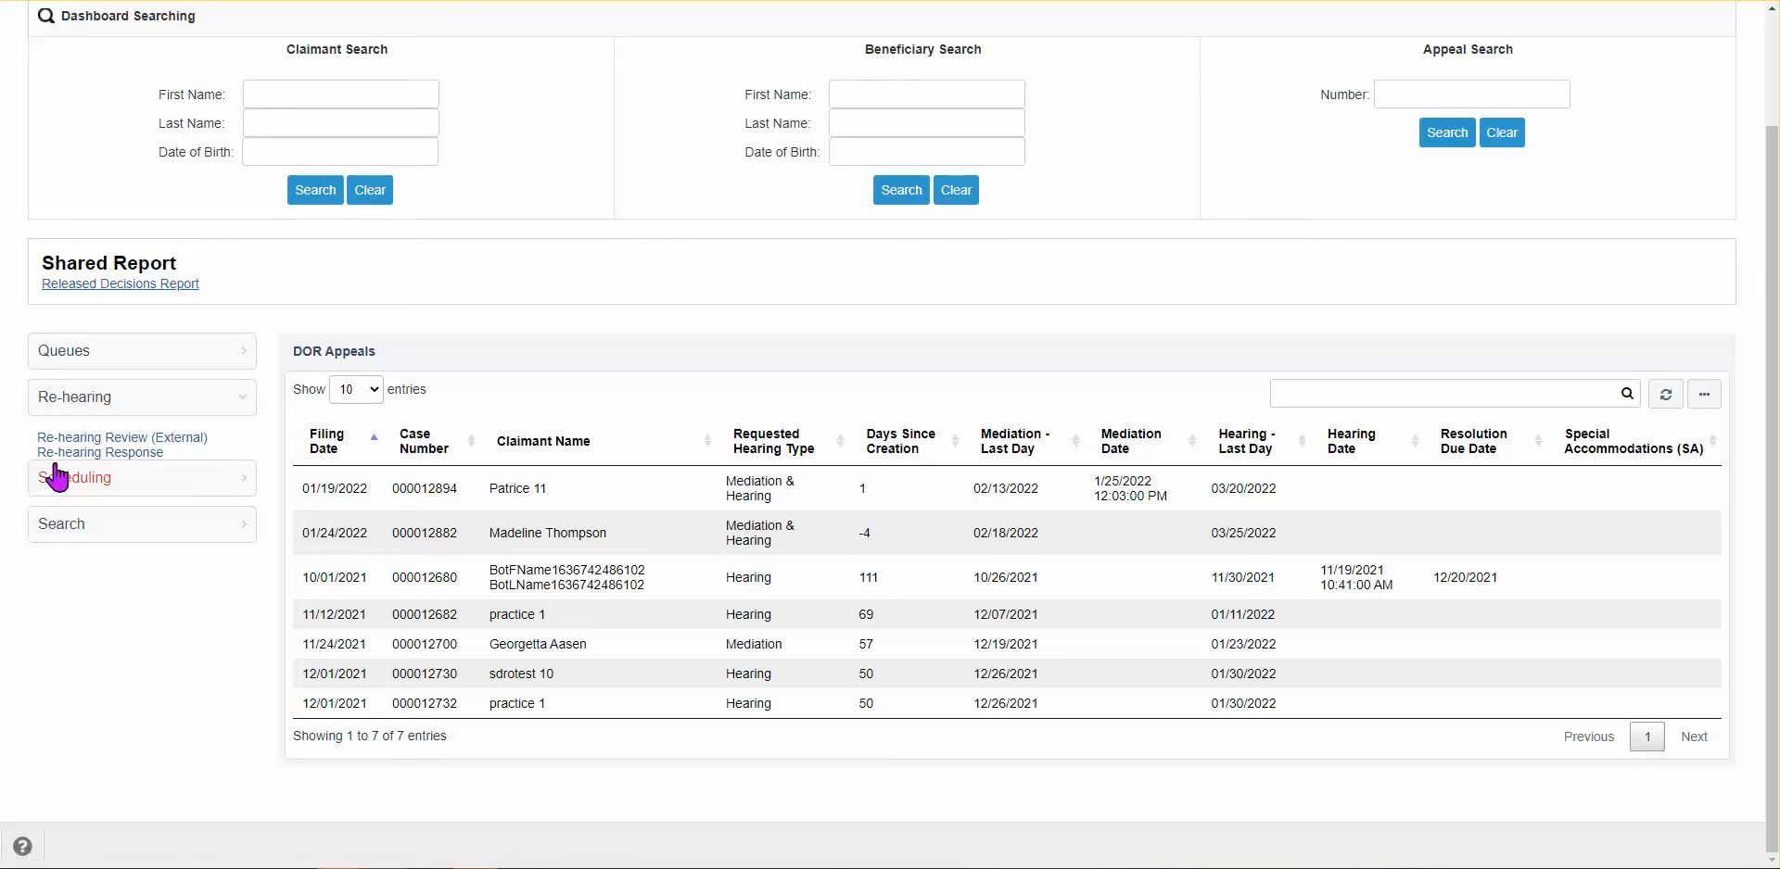
pyautogui.click(58, 490)
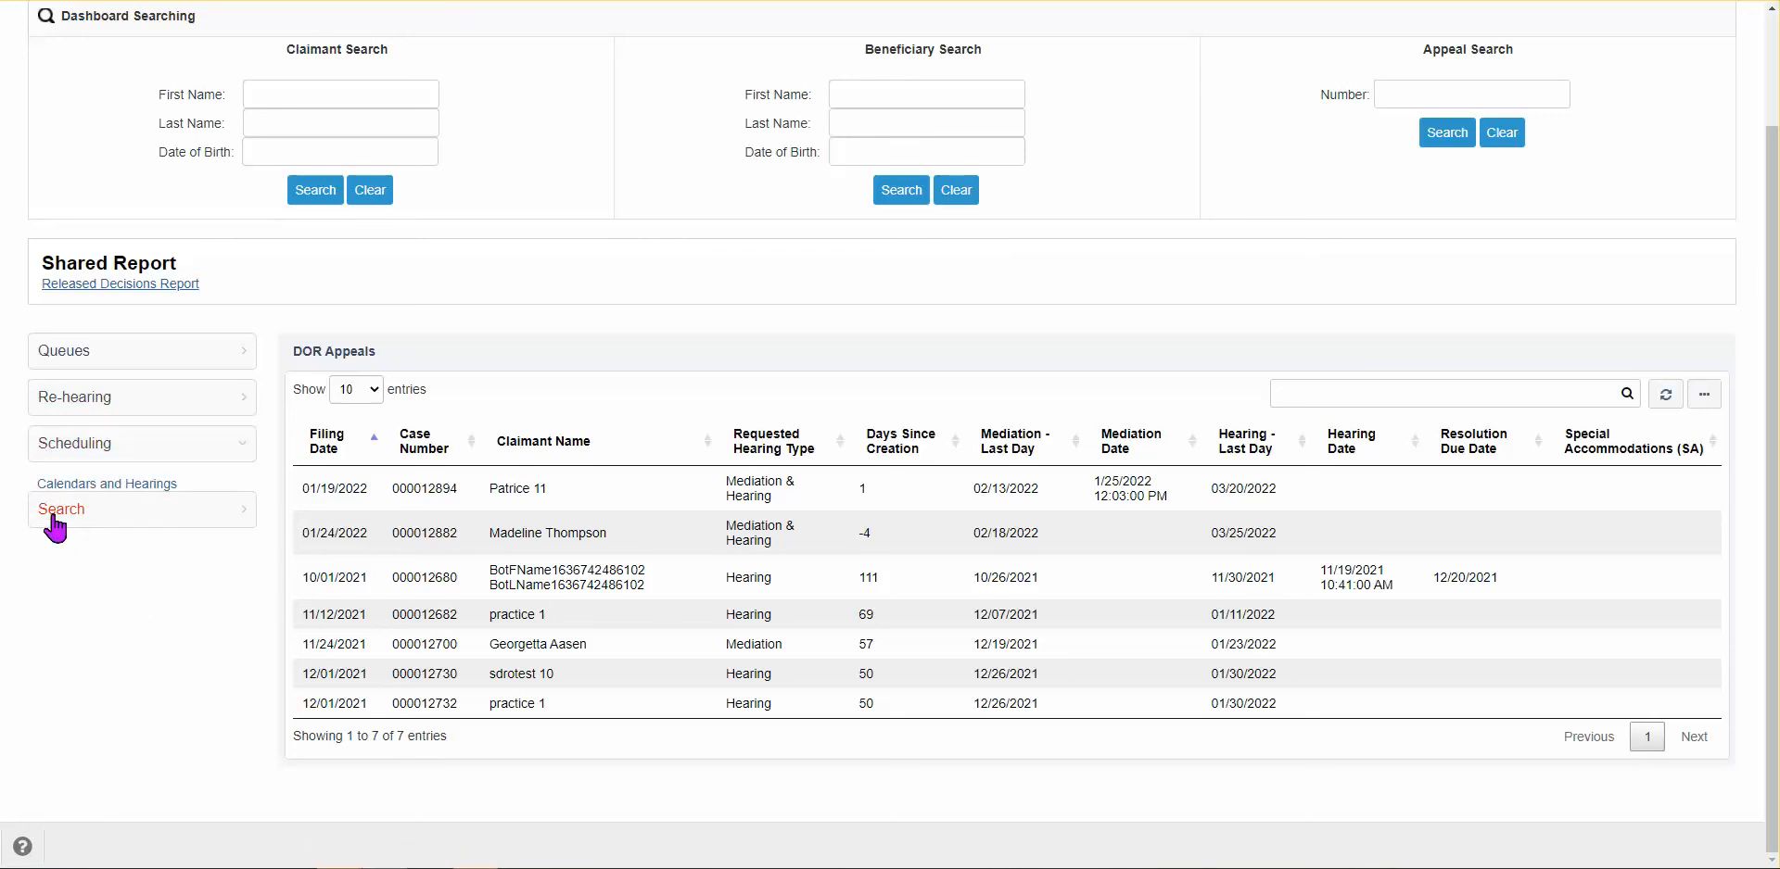
pyautogui.click(76, 524)
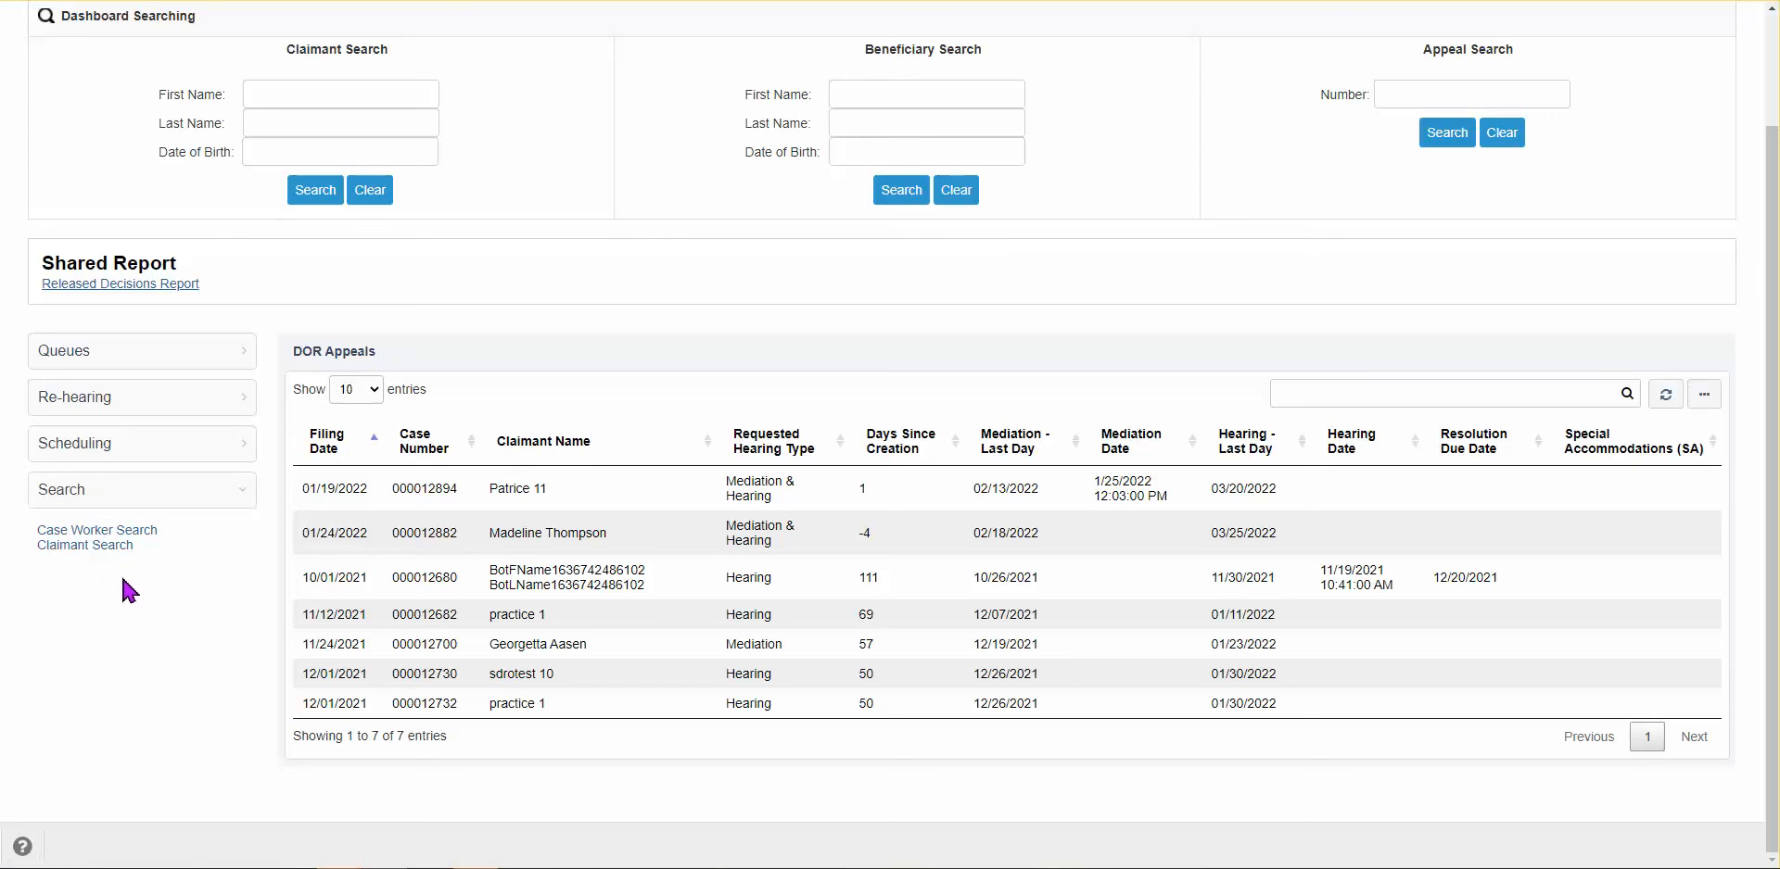
pyautogui.scroll(1, 131, 593)
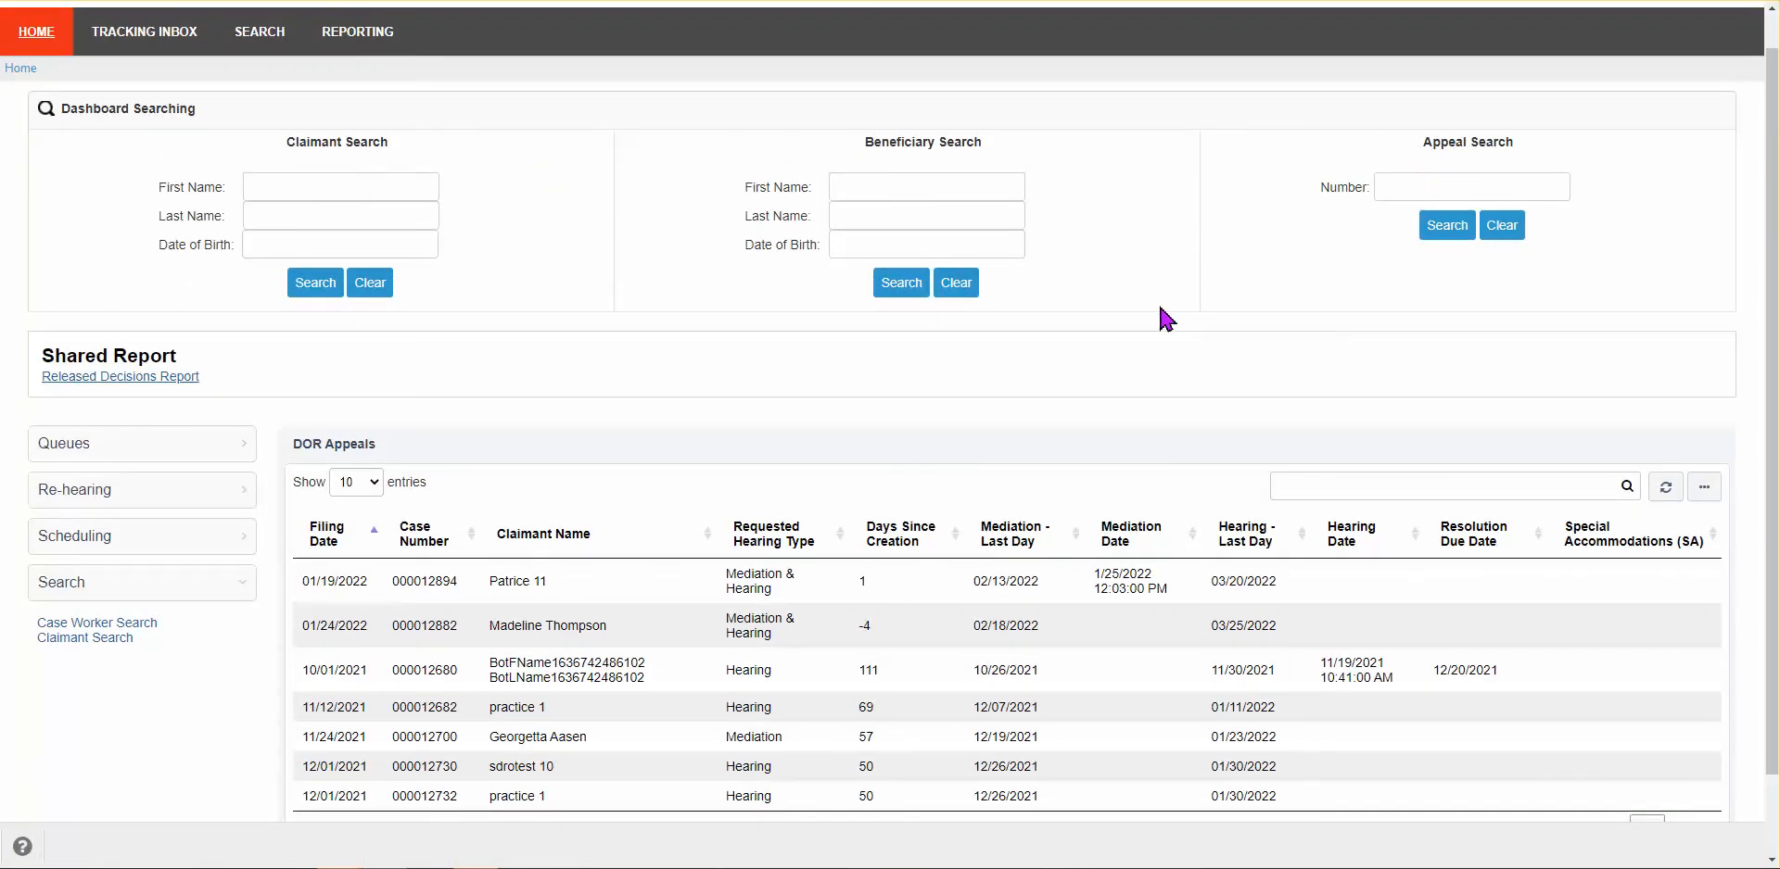
pyautogui.scroll(-1, 1159, 309)
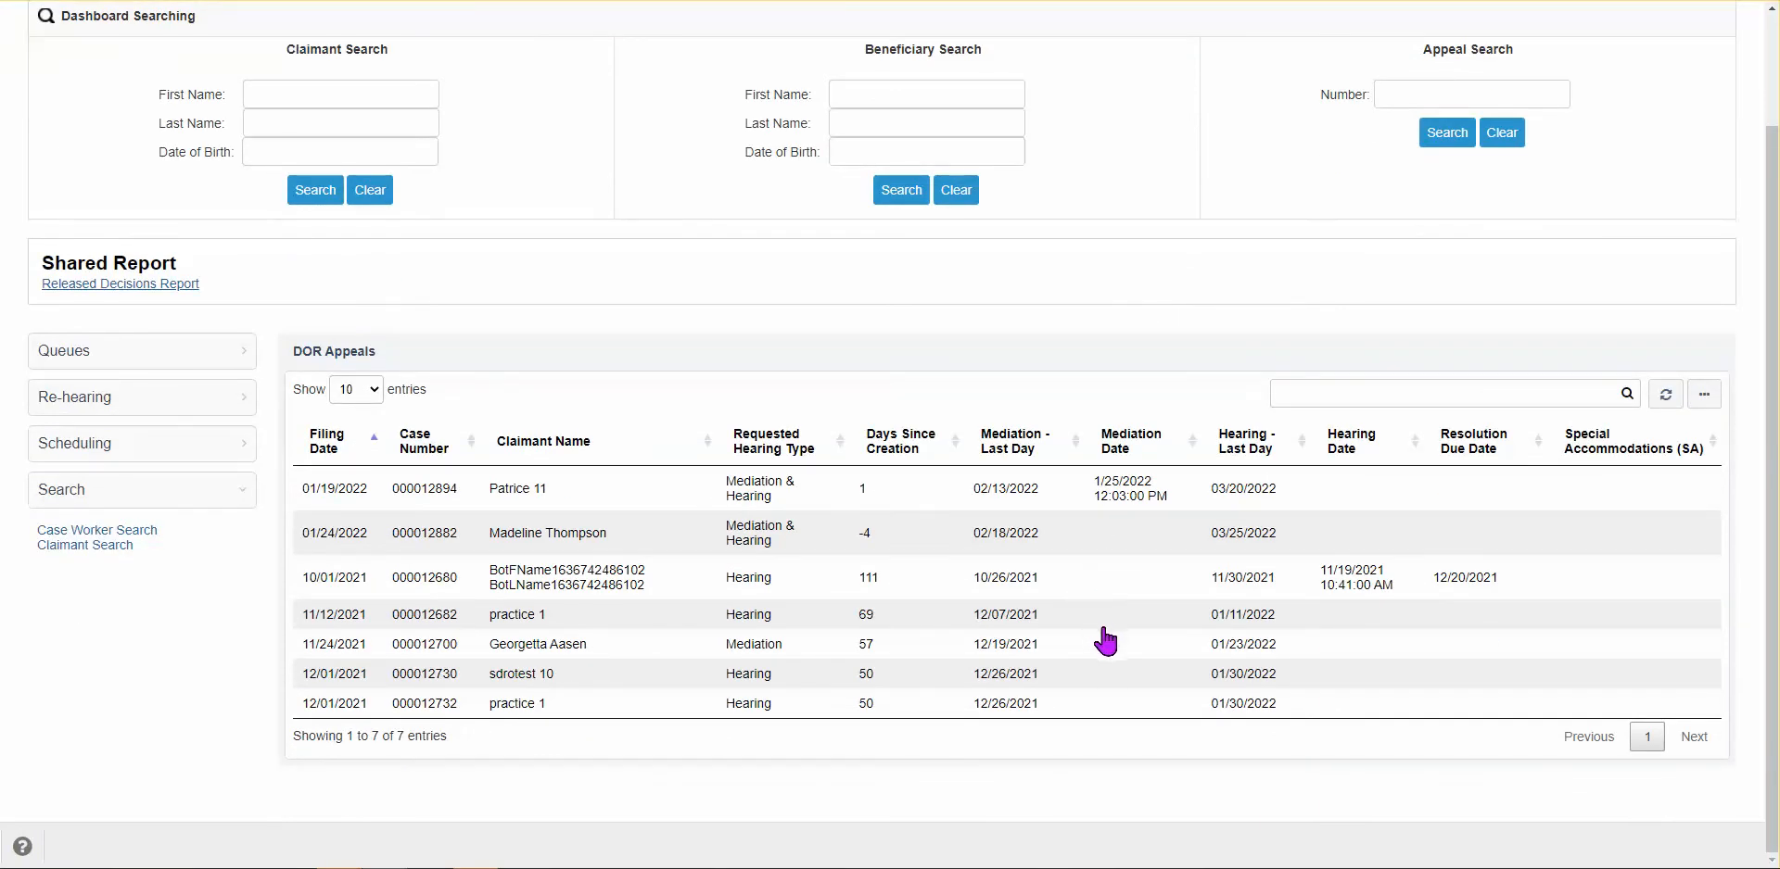
pyautogui.scroll(1, 1105, 640)
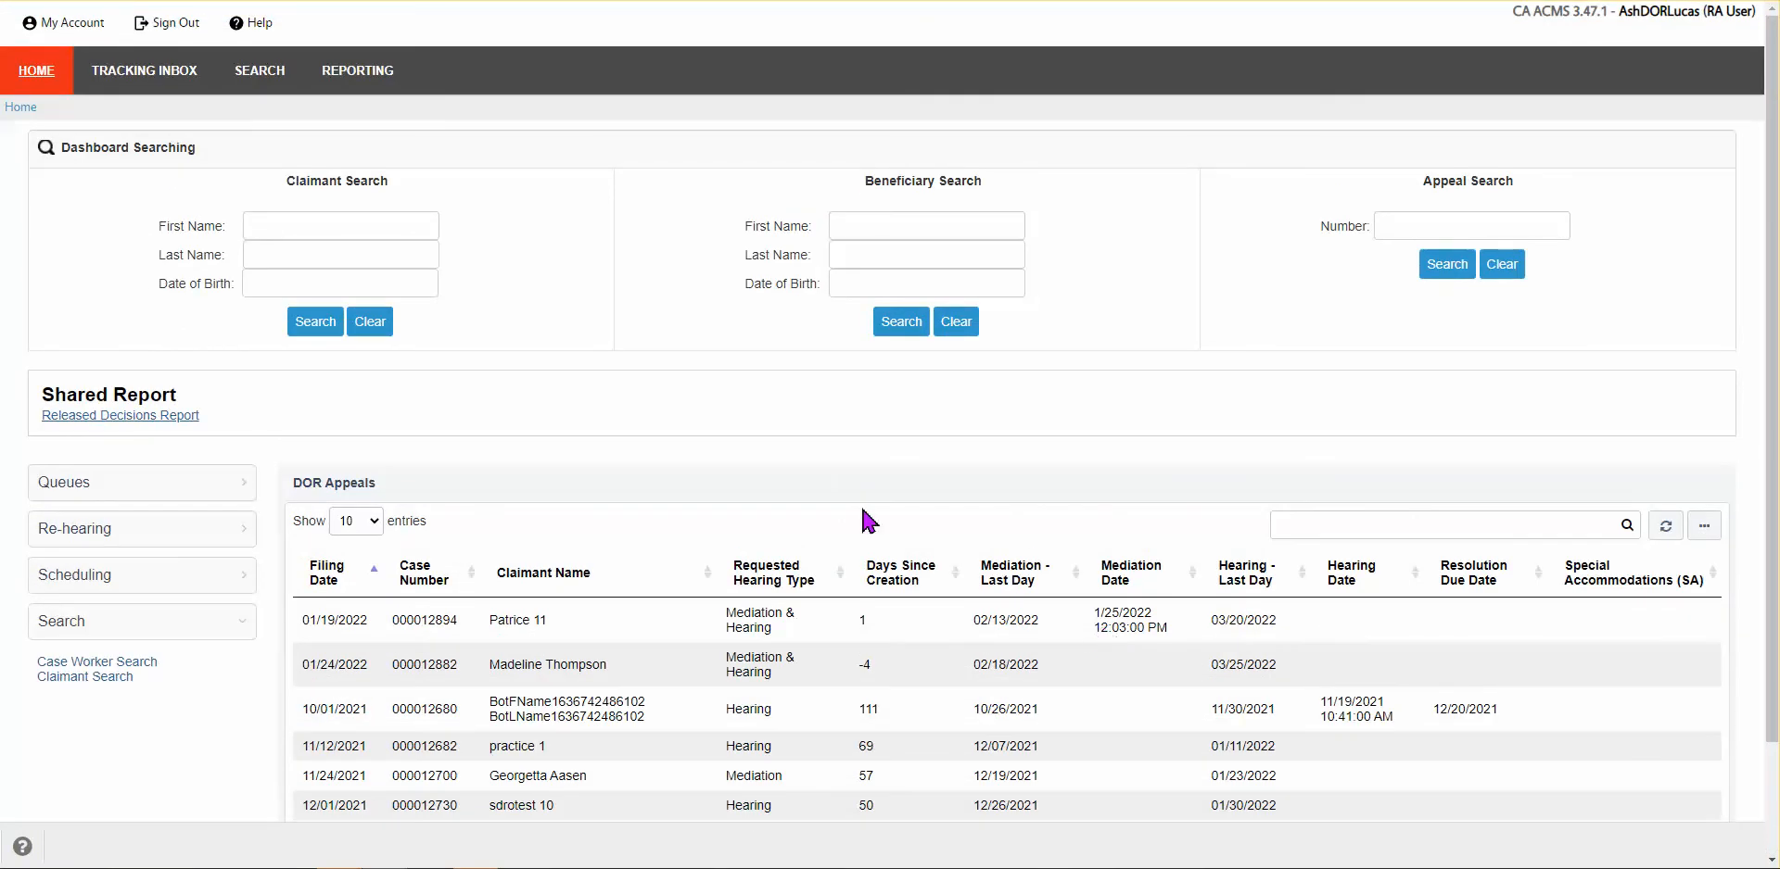